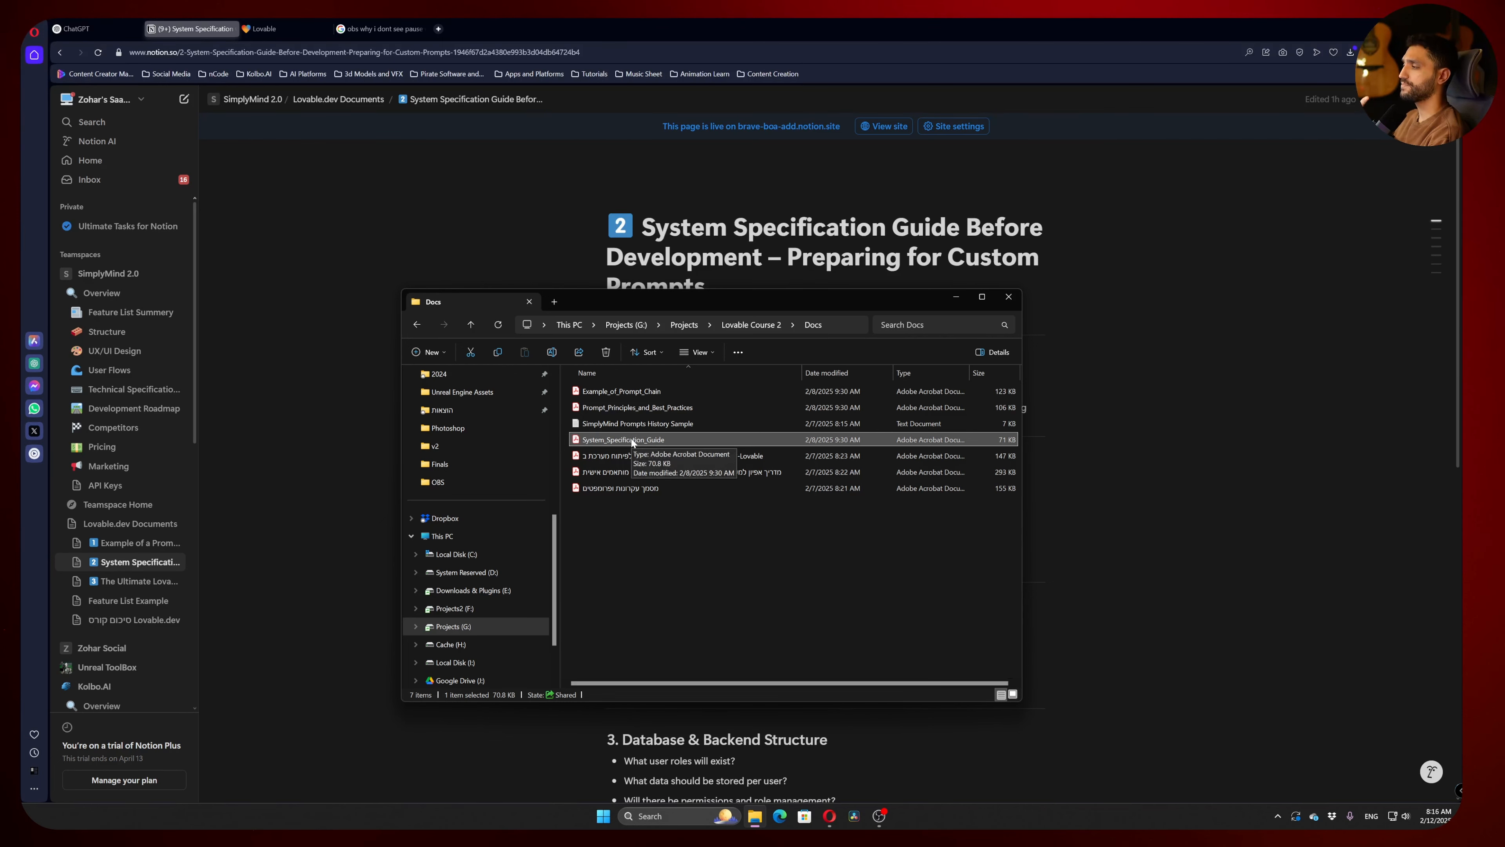
Look through the planning questions in each section of the System Specification Guide page
{"action": "left_click", "coordinate": [1090, 445]}
{"action": "scroll", "coordinate": [1090, 427], "scroll_direction": "down", "scroll_amount": 10}
{"action": "scroll", "coordinate": [746, 252], "scroll_direction": "up", "scroll_amount": 7}
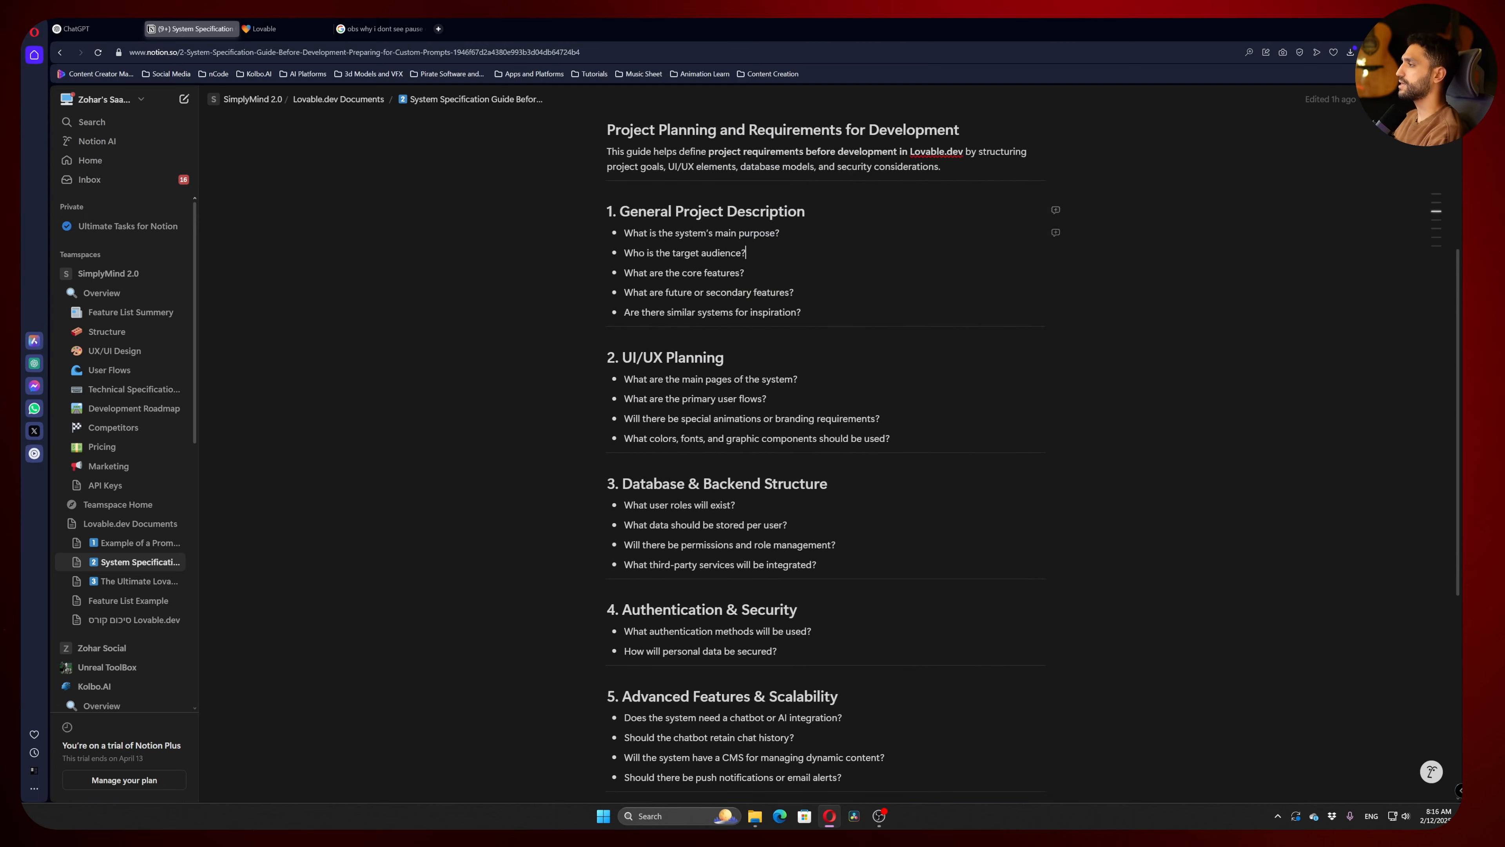
{"action": "scroll", "coordinate": [746, 309], "scroll_direction": "down", "scroll_amount": 1}
{"action": "scroll", "coordinate": [746, 309], "scroll_direction": "up", "scroll_amount": 2}
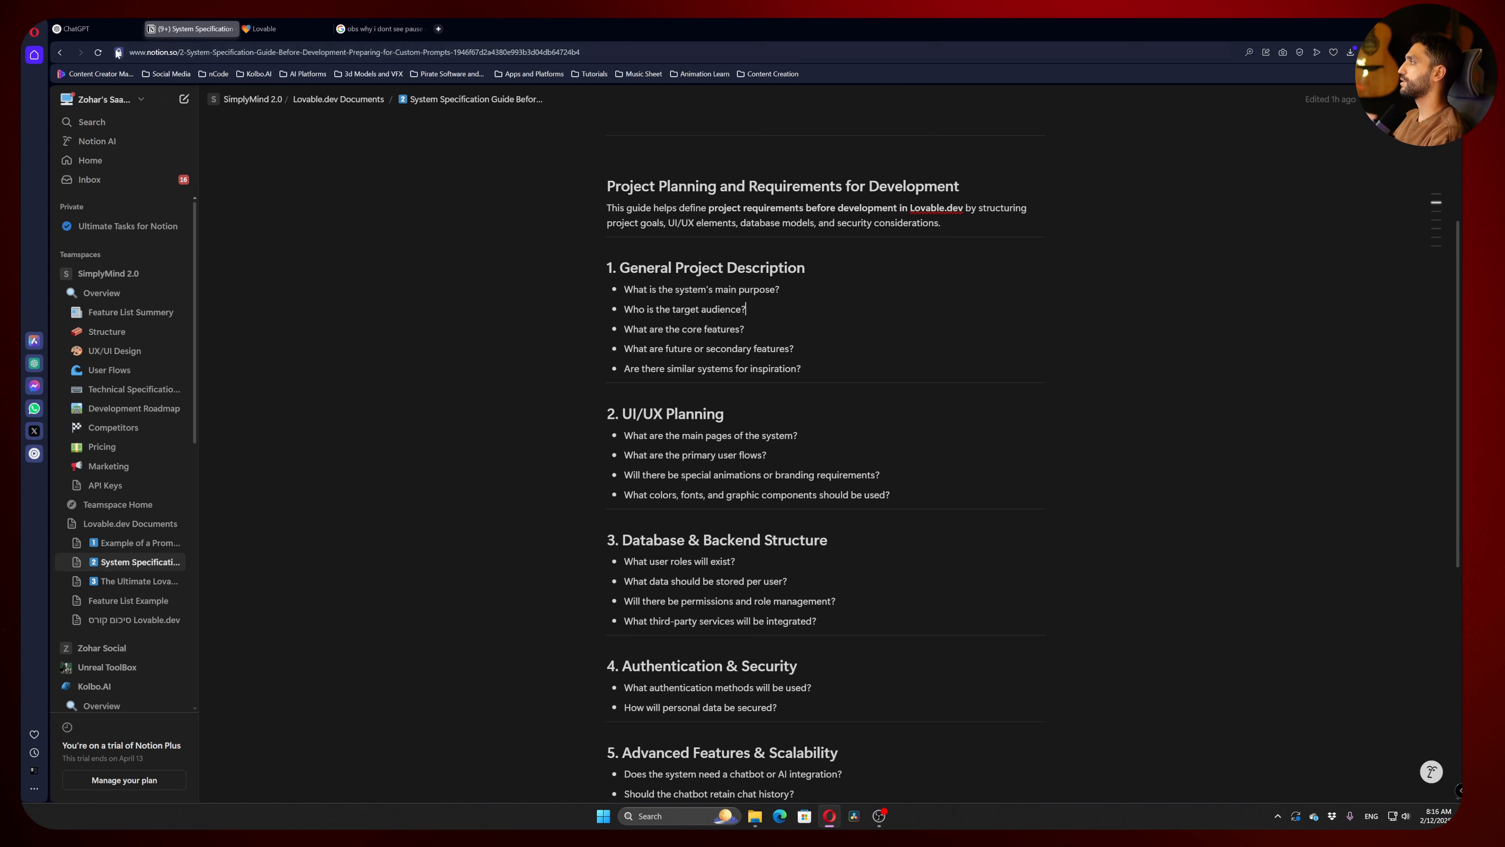
Switch to ChatGPT and create a new project named ClipCaptions
{"action": "left_click", "coordinate": [92, 35]}
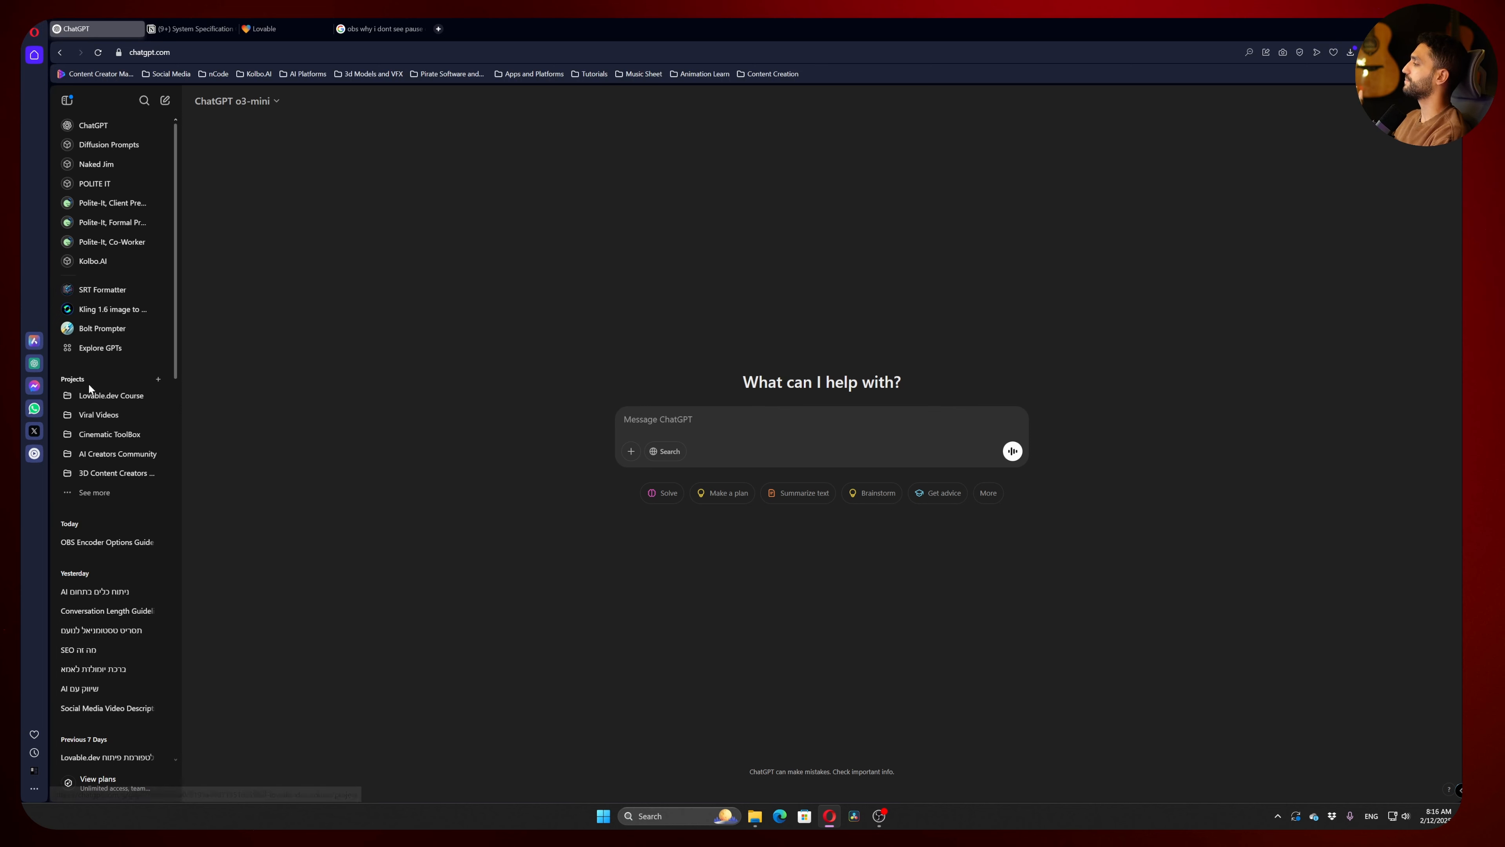
{"action": "left_click", "coordinate": [157, 383]}
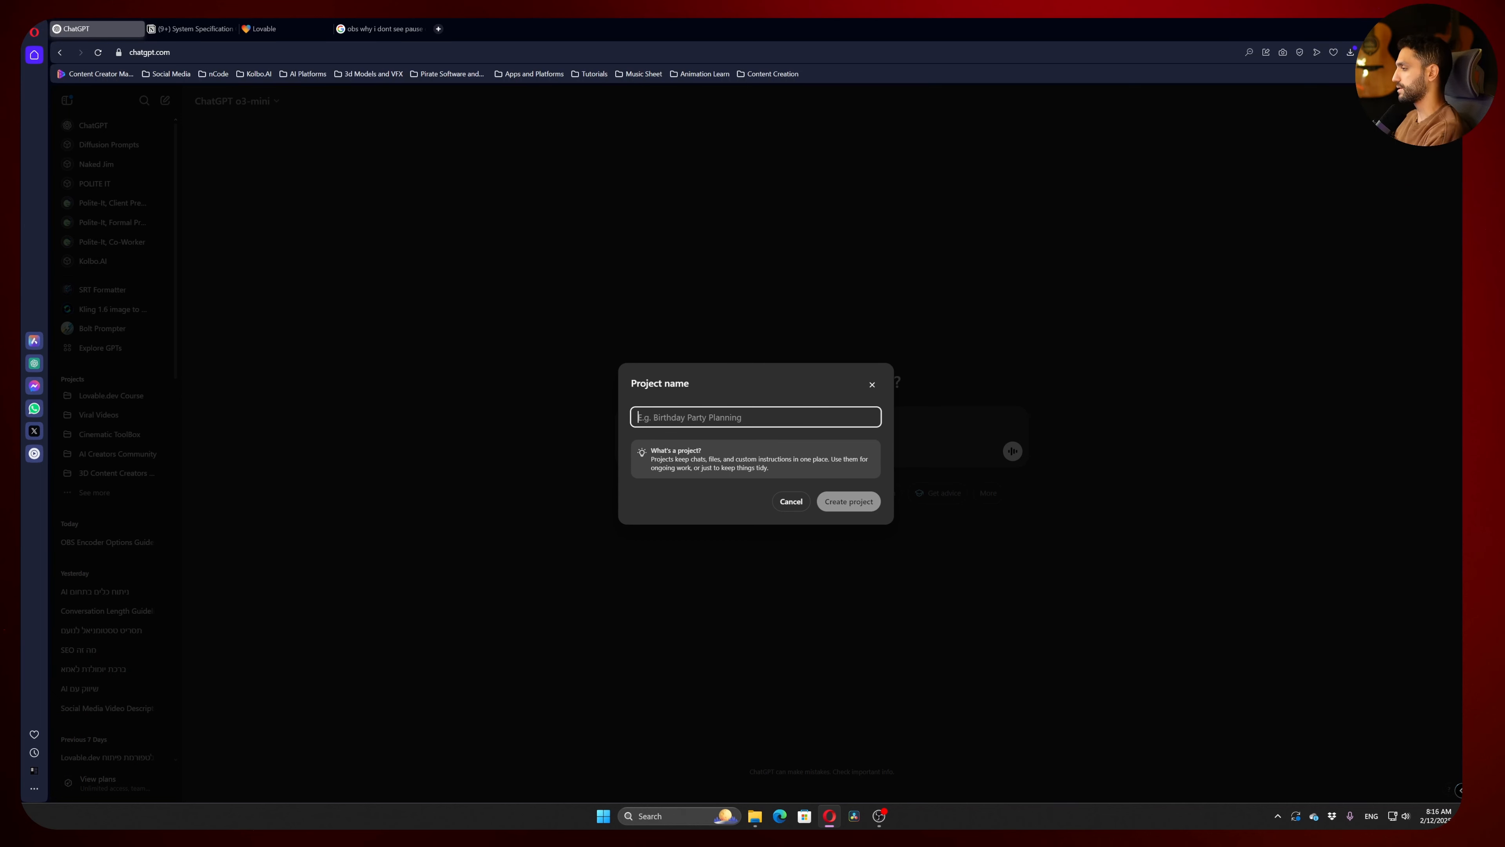
{"action": "key", "text": "Caps_Lock"}
{"action": "type", "text": "C"}
{"action": "key", "text": "Caps_Lock"}
{"action": "type", "text": "lipCaptions"}
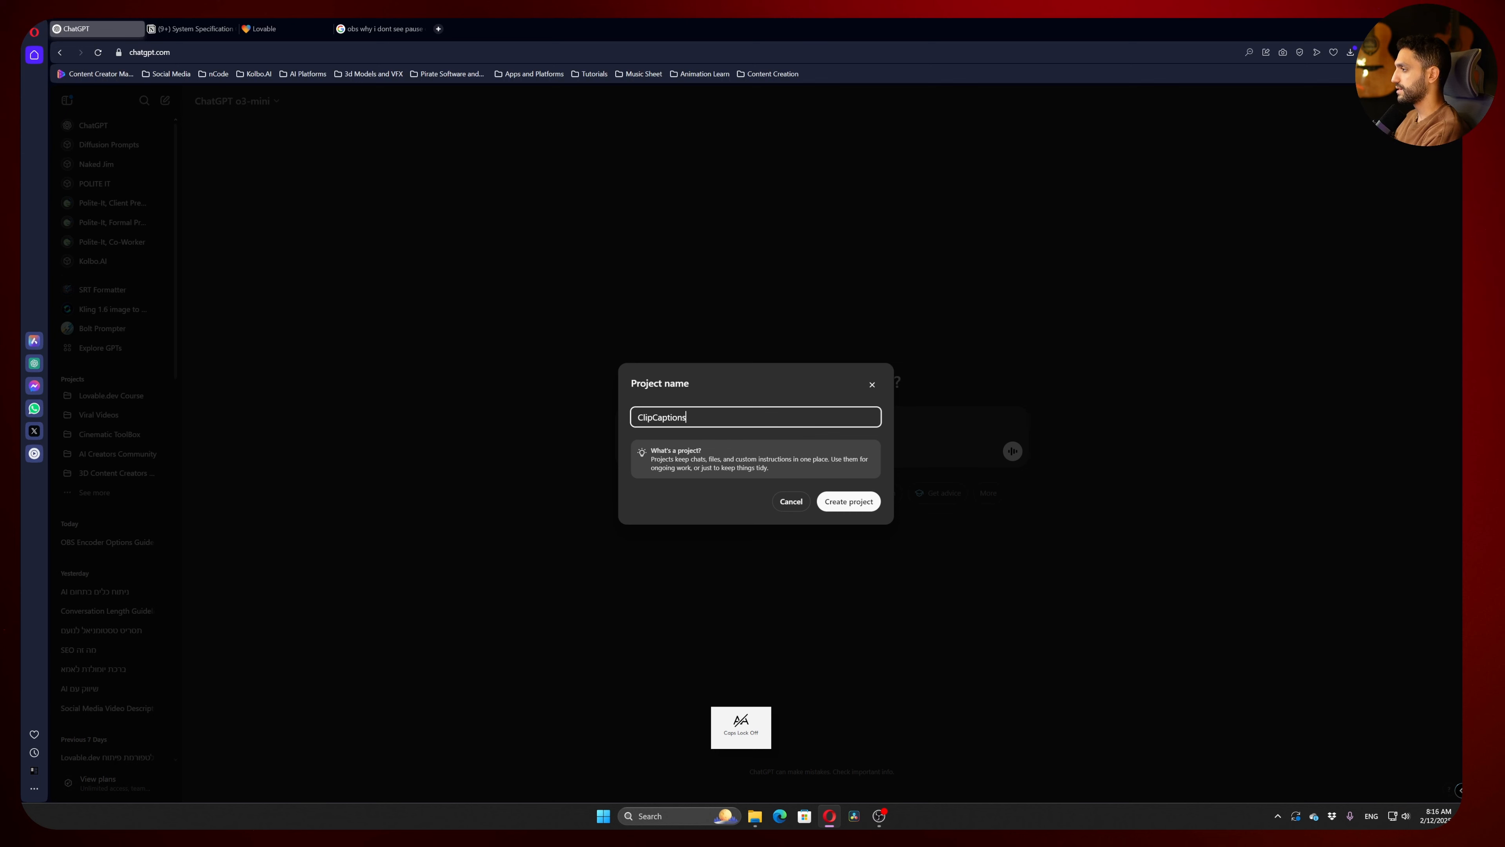
{"action": "key", "text": "Return"}
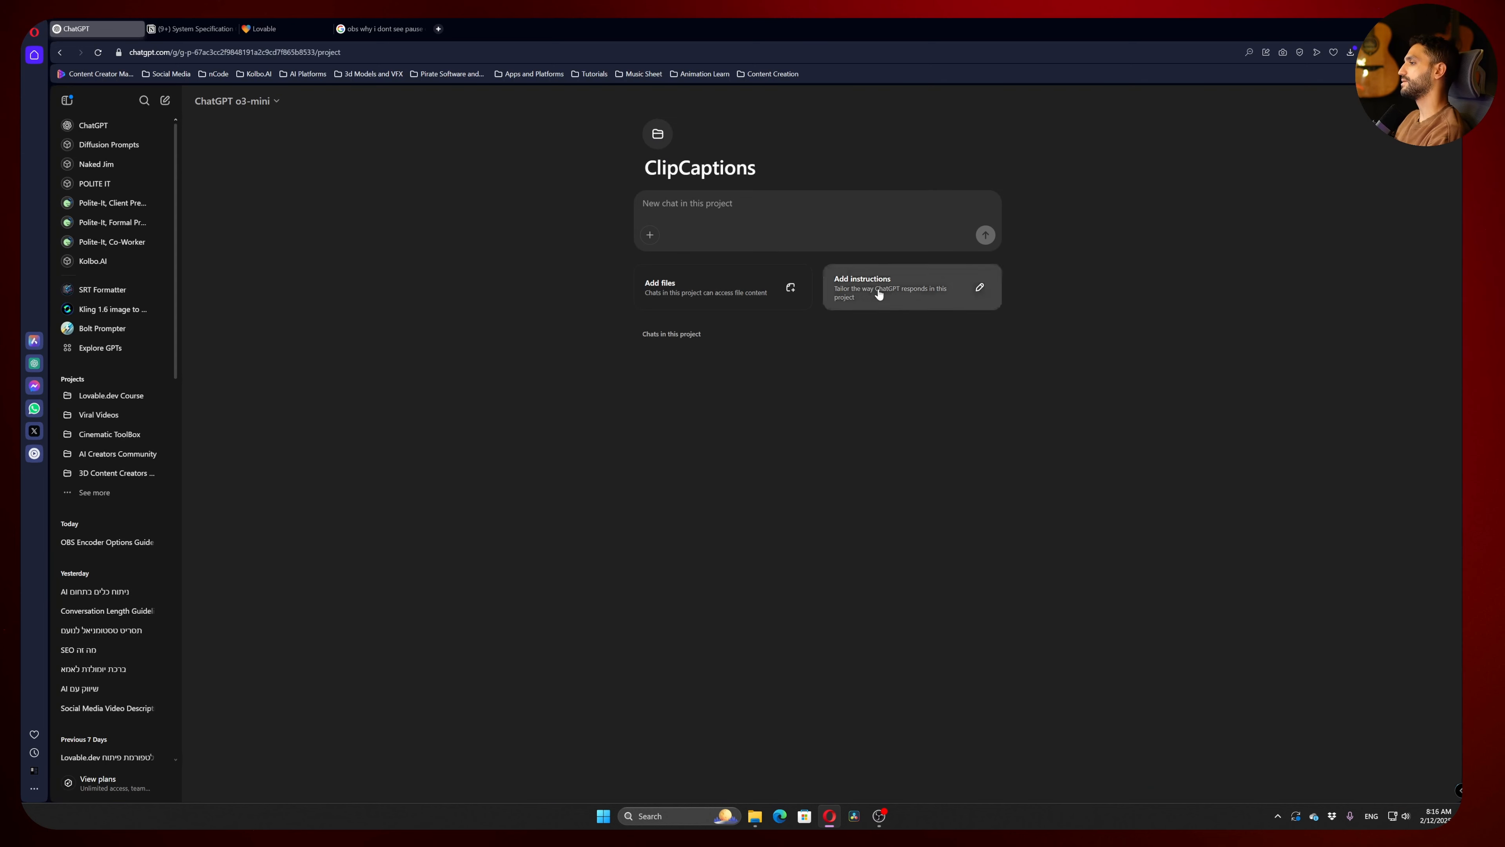
Add the project instructions "you going to help me create new web app with lovable.dev" and save them
{"action": "left_click", "coordinate": [879, 294]}
{"action": "type", "text": "you going to hgel"}
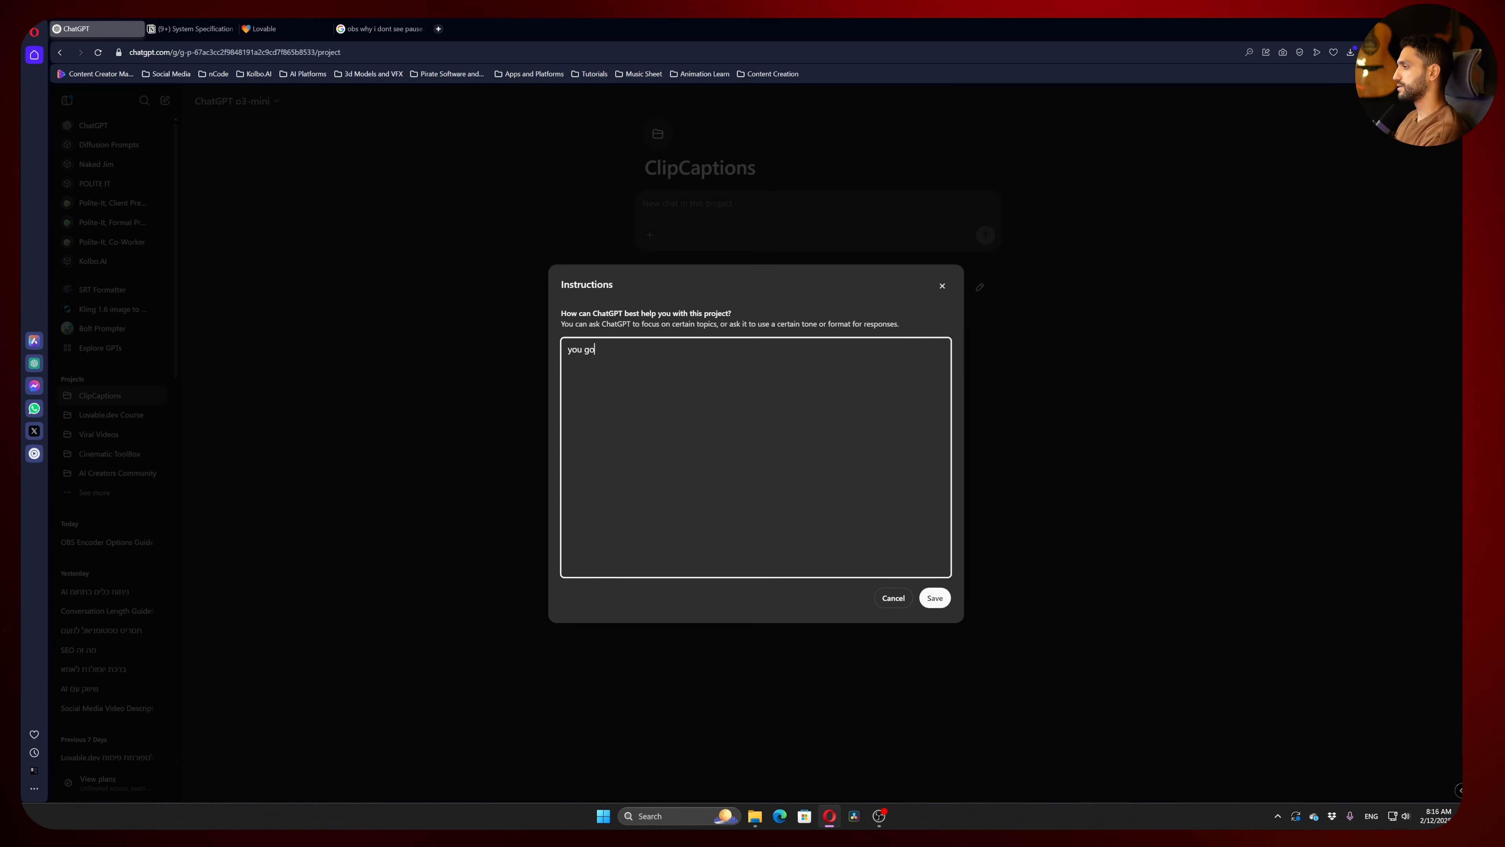
{"action": "key", "text": "BackSpace"}
{"action": "key", "text": "BackSpace"}
{"action": "key", "text": "BackSpace"}
{"action": "type", "text": "elp me create new web app"}
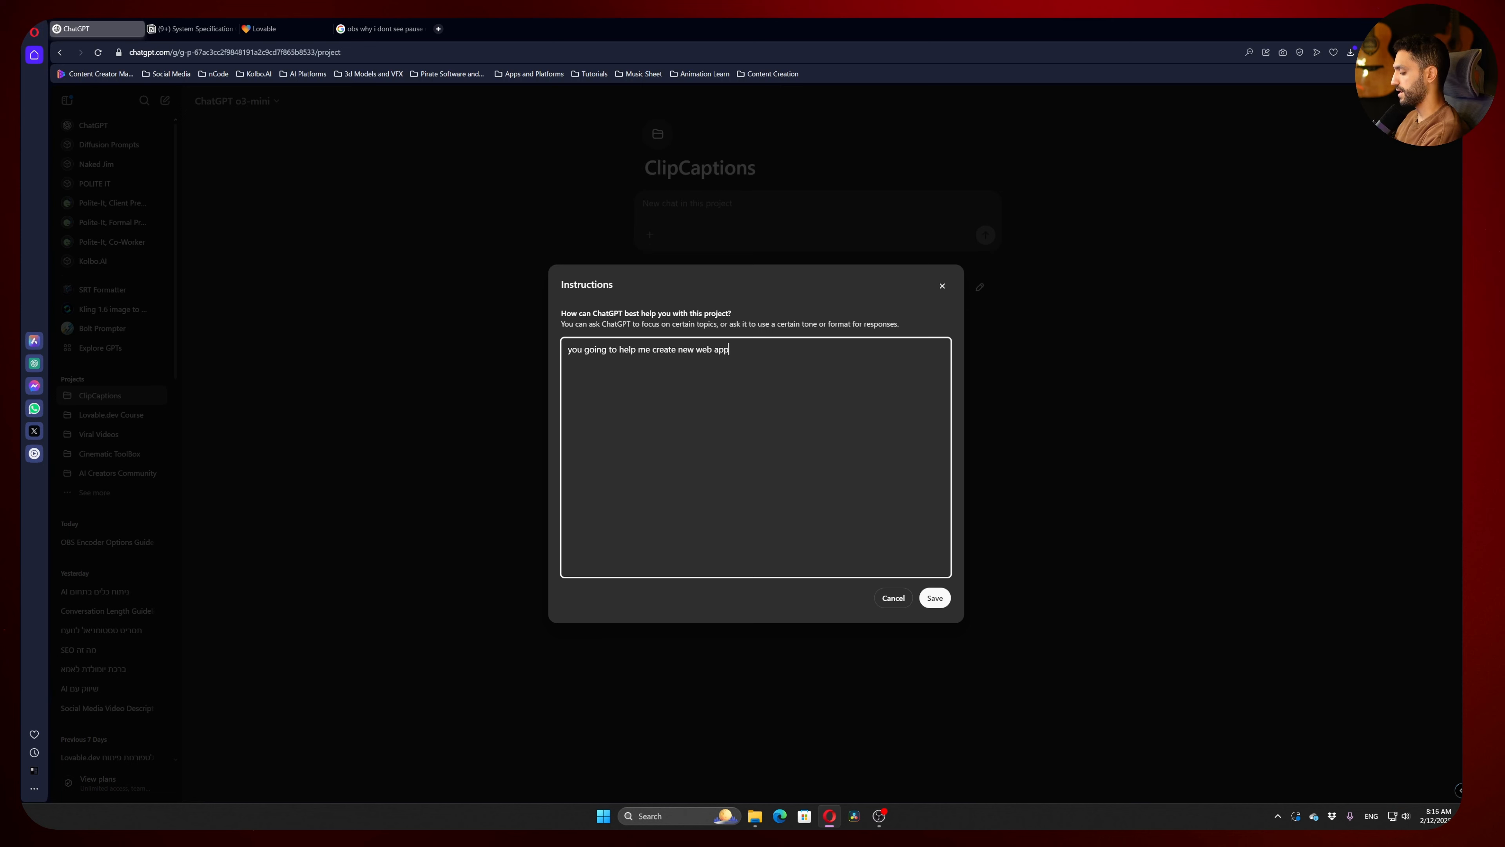
{"action": "type", "text": " with lovable.dev"}
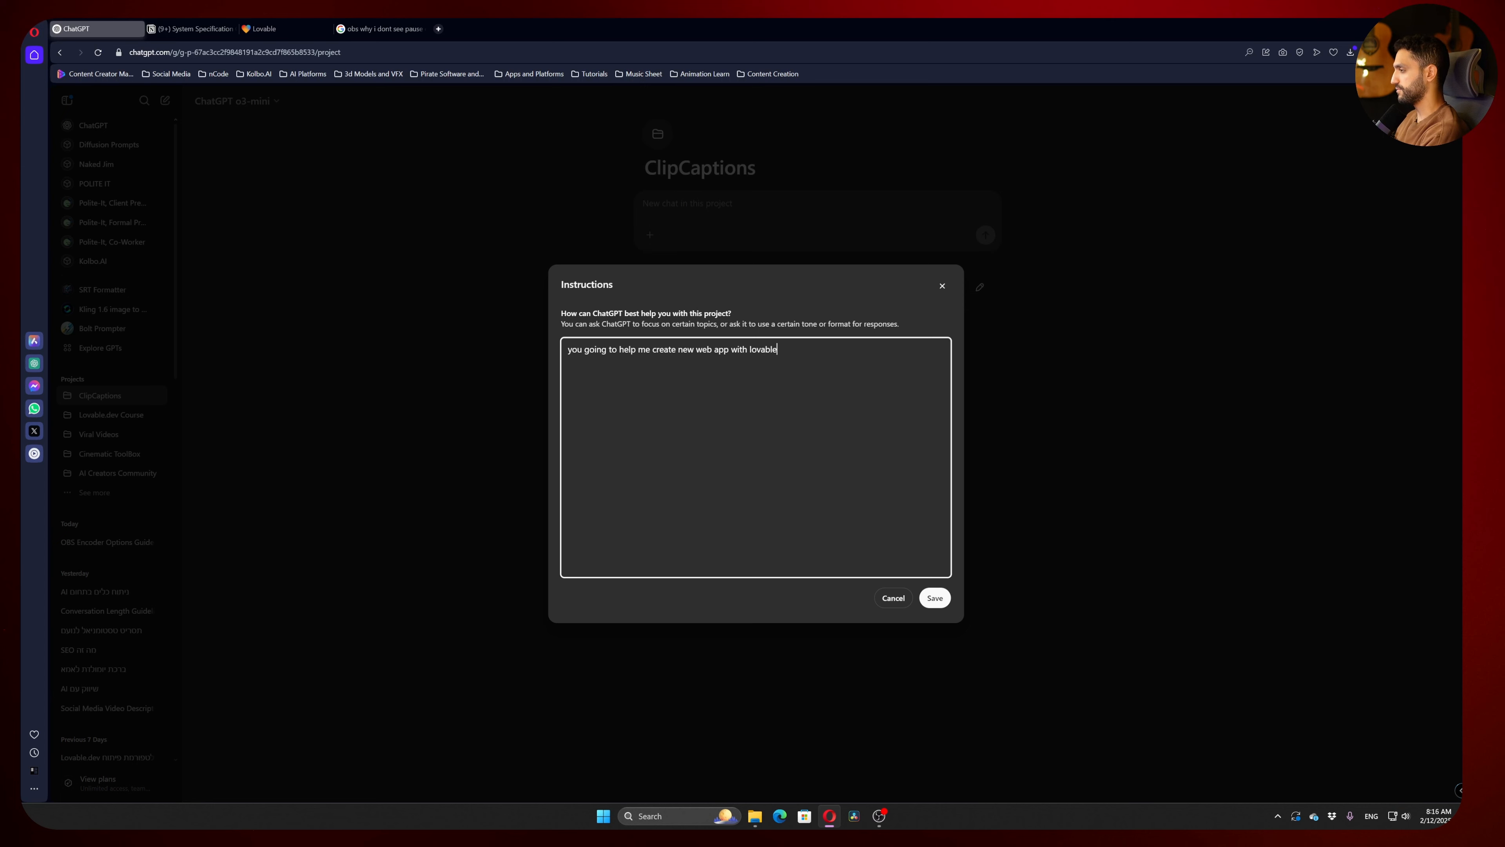
{"action": "left_click", "coordinate": [934, 598]}
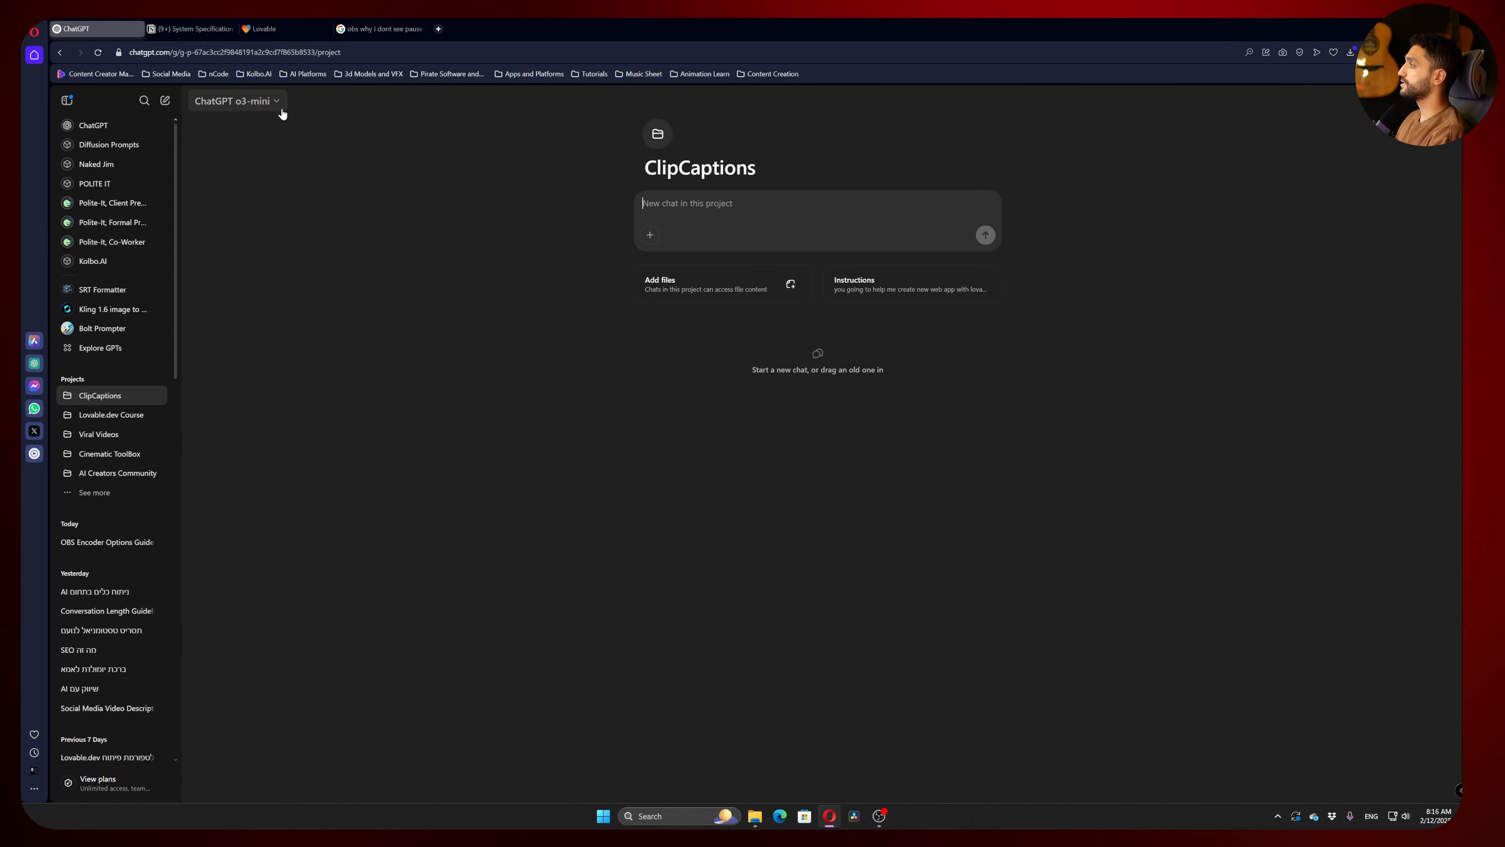
Select the GPT-4o model and attach System_Specification_Guide.pdf from the Docs folder to the new project chat
{"action": "left_click", "coordinate": [261, 104]}
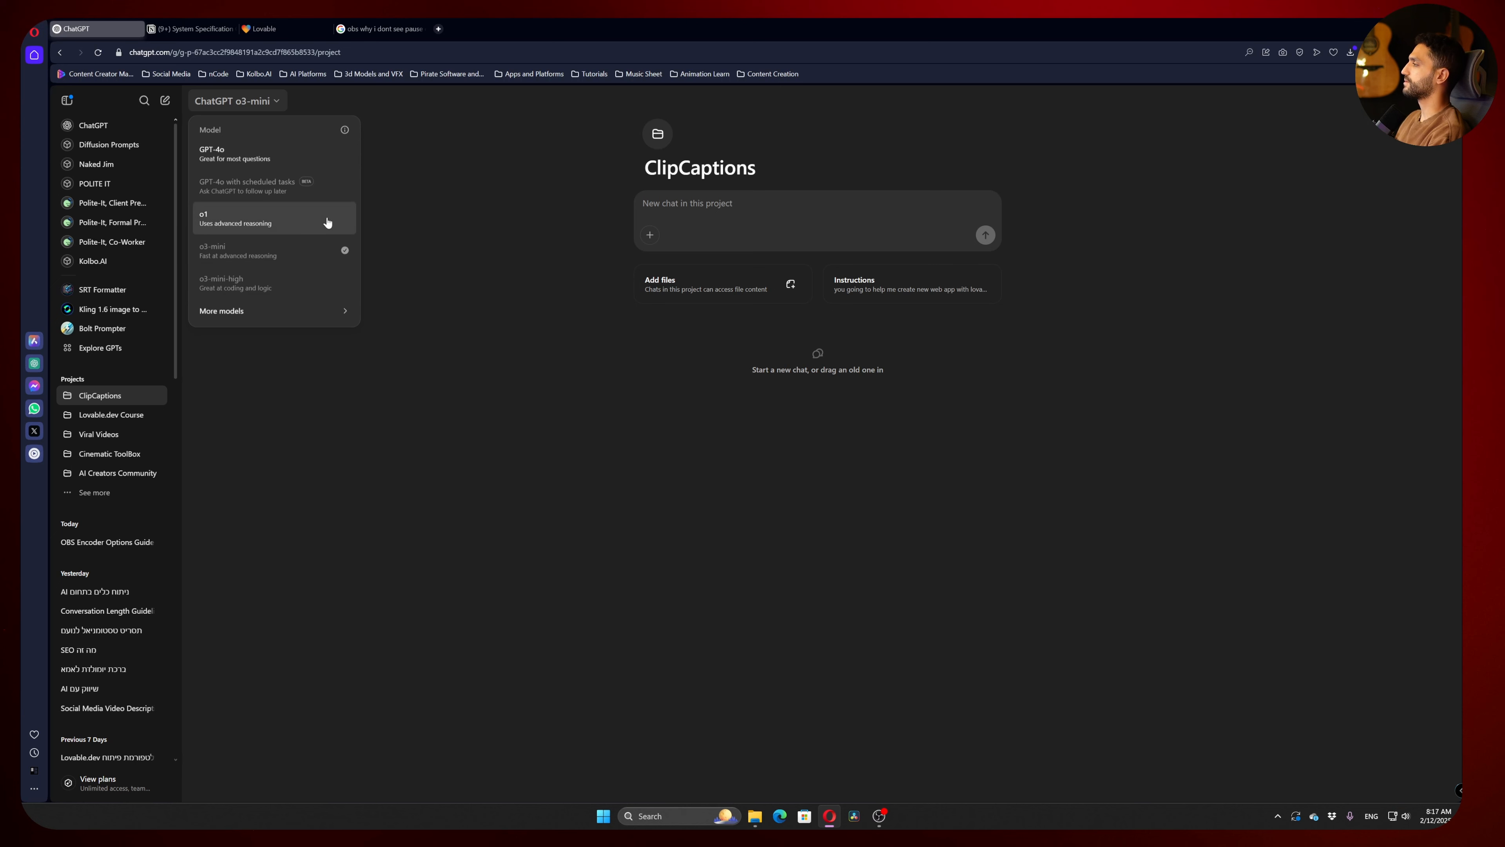
{"action": "left_click", "coordinate": [293, 154]}
{"action": "key", "text": "alt+Tab"}
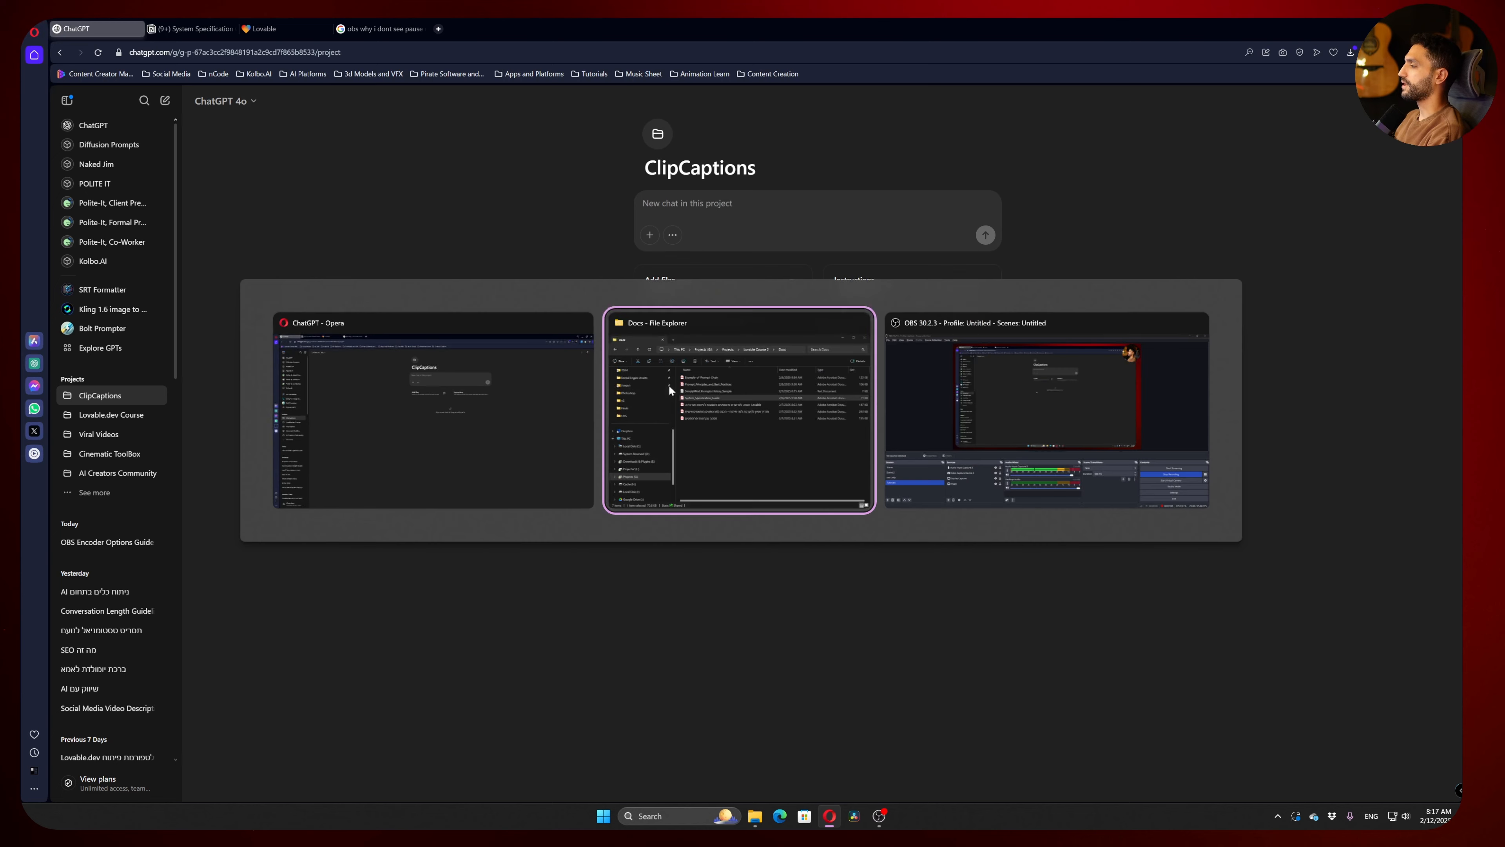
{"action": "left_click_drag", "start_coordinate": [649, 440], "coordinate": [741, 249]}
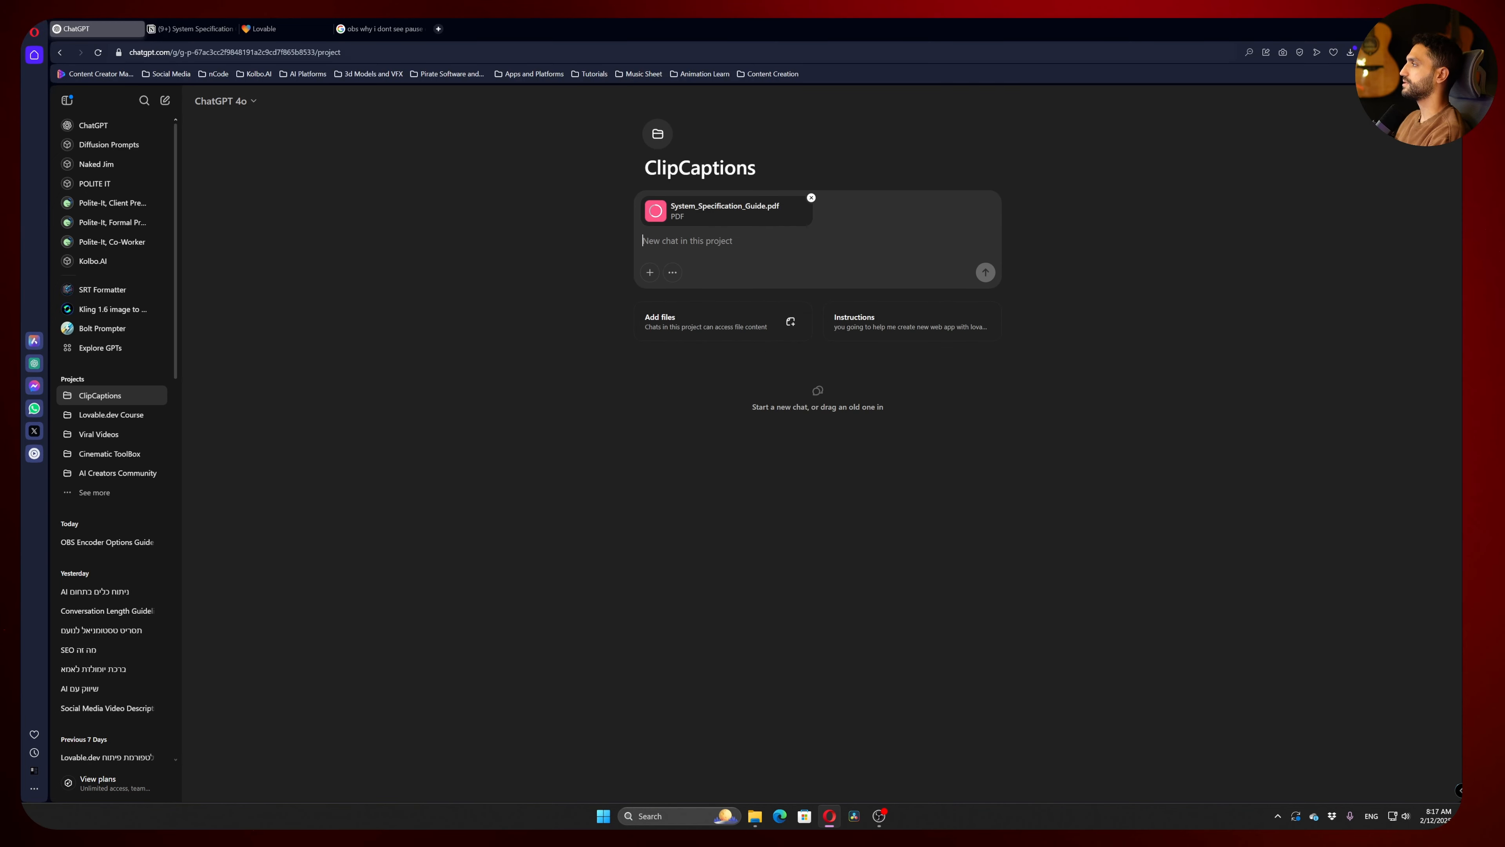
Copy the ClipCaption feature list from Notion's Feature List Example page into the ChatGPT project message and clear the first pasted line
{"action": "left_click", "coordinate": [193, 28]}
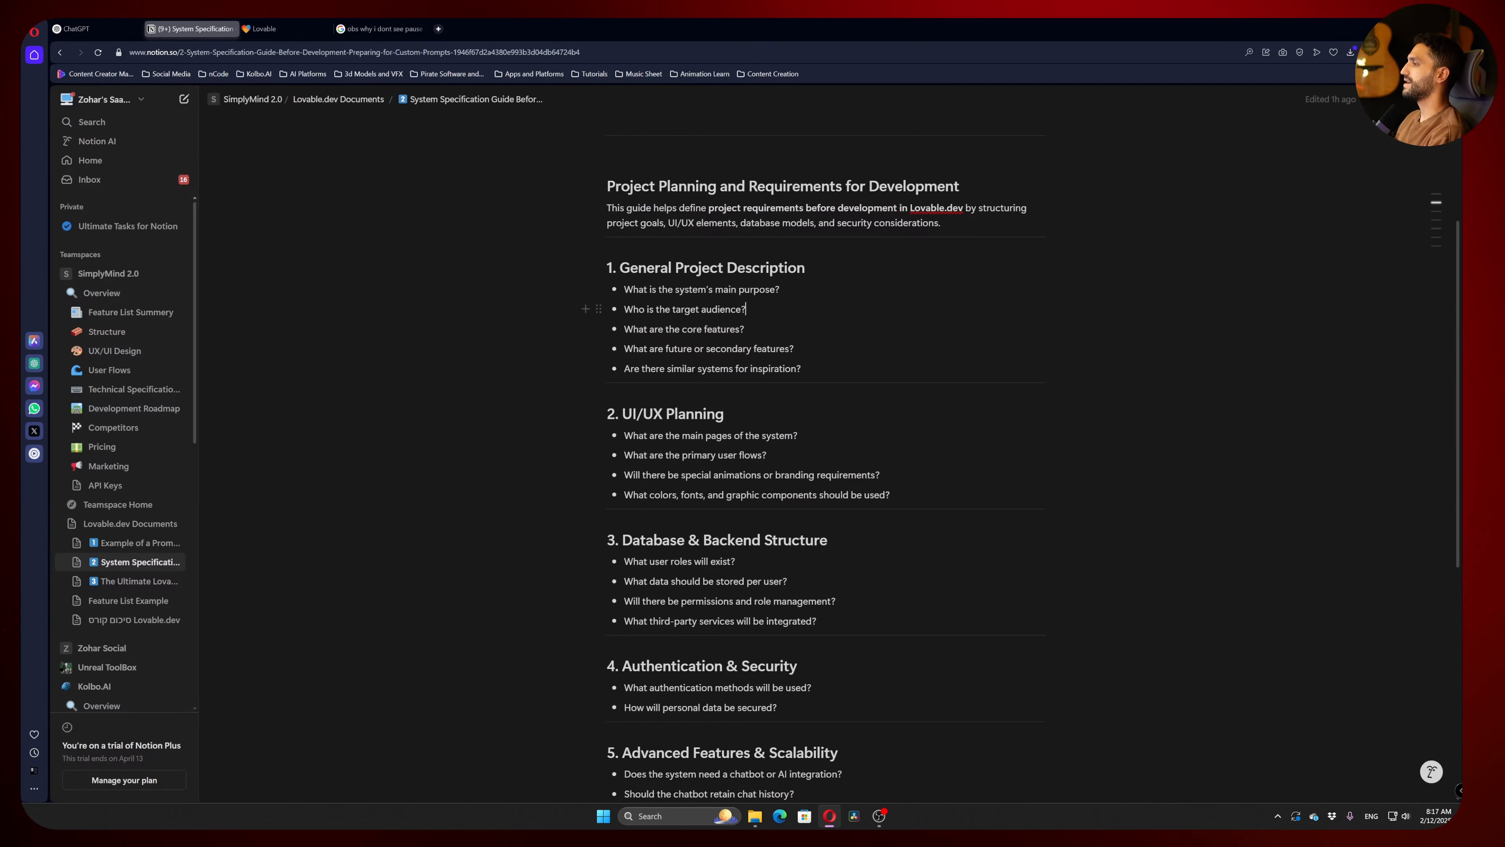
{"action": "left_click", "coordinate": [136, 601]}
{"action": "left_click_drag", "start_coordinate": [1060, 518], "coordinate": [606, 221]}
{"action": "key", "text": "ctrl+c"}
{"action": "left_click", "coordinate": [77, 28]}
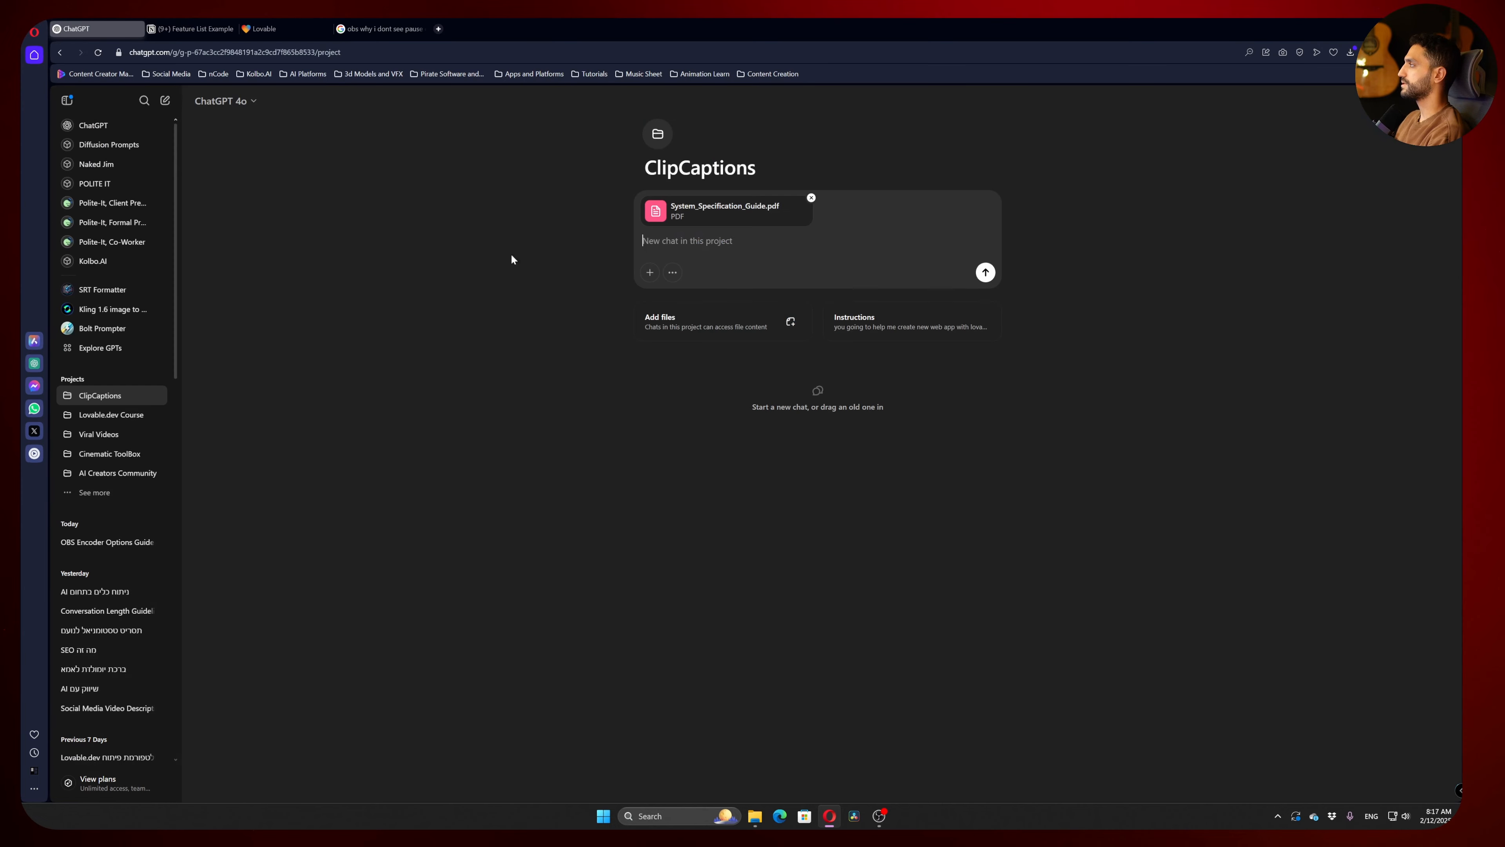
{"action": "key", "text": "ctrl+v"}
{"action": "triple_click", "coordinate": [713, 241]}
{"action": "key", "text": "BackSpace"}
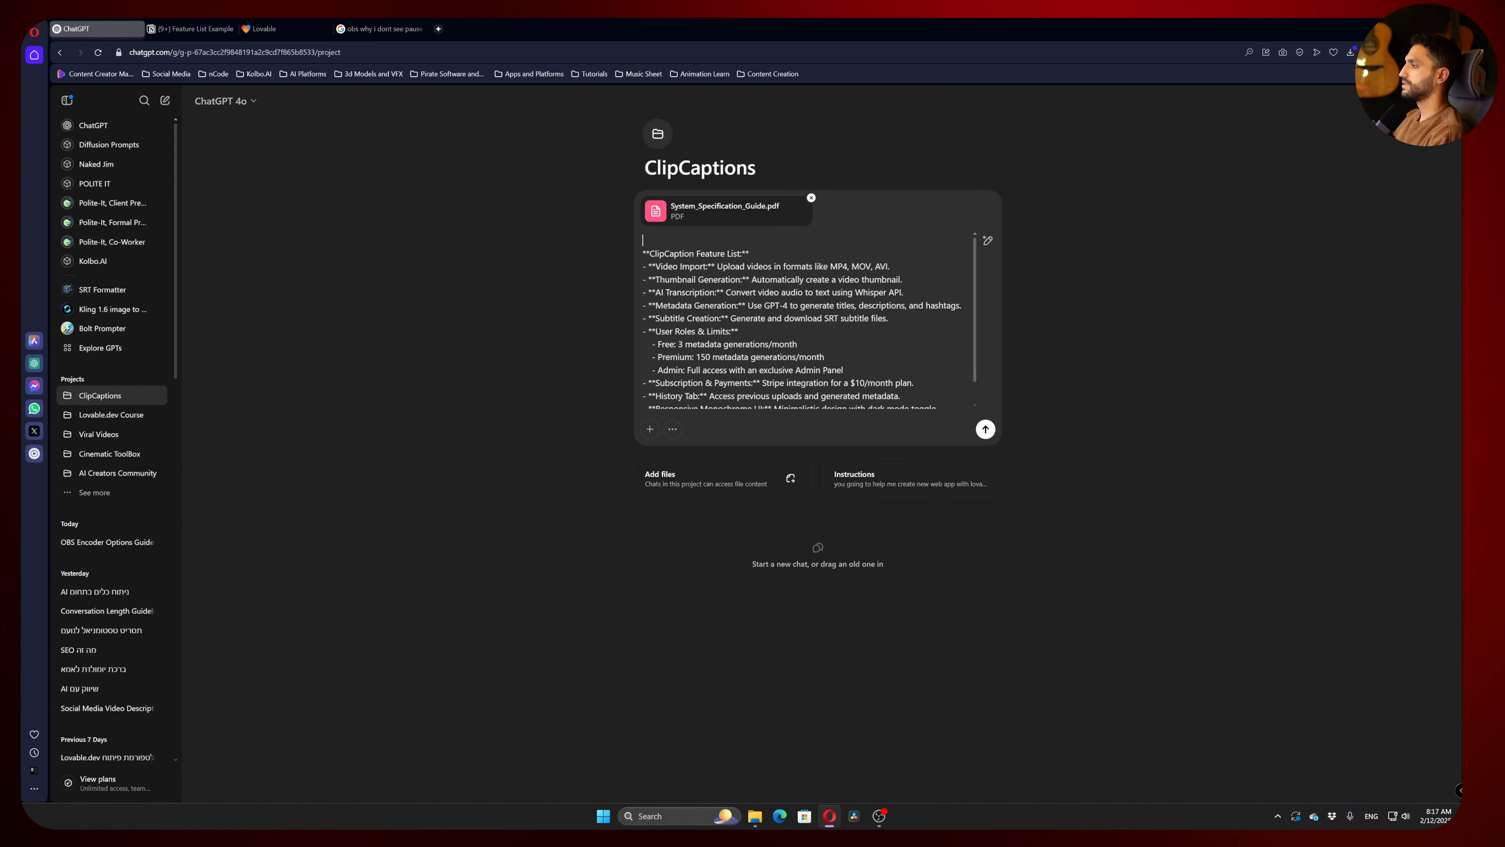
Write "make for me full specs document based on that feature list (dont add anything that not include in the feature list)" above the list and send
{"action": "scroll", "coordinate": [807, 320], "scroll_direction": "down", "scroll_amount": 1}
{"action": "scroll", "coordinate": [807, 320], "scroll_direction": "up", "scroll_amount": 1}
{"action": "type", "text": "make "}
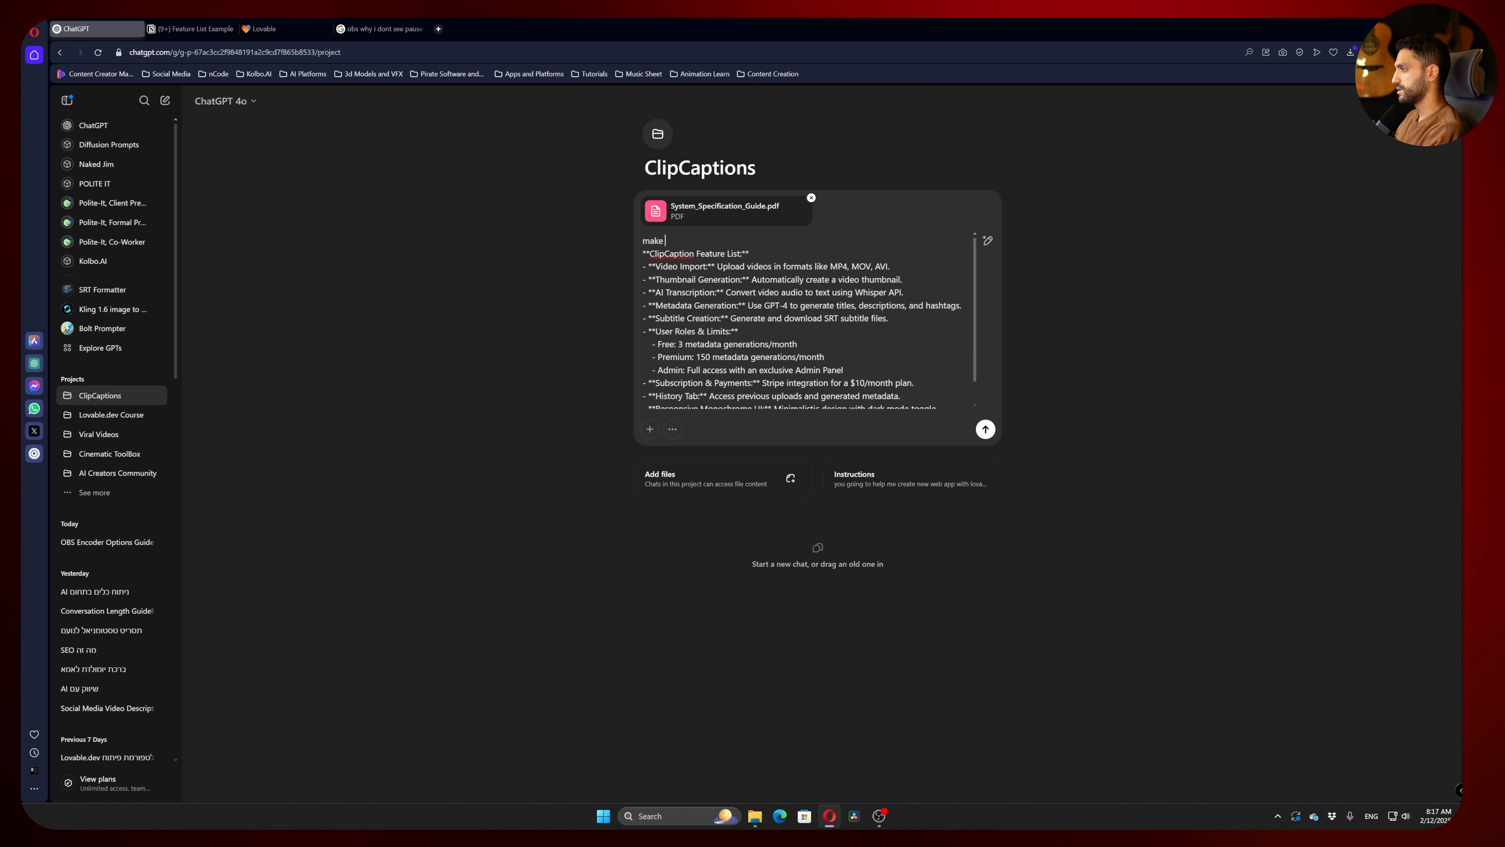
{"action": "type", "text": "for me full"}
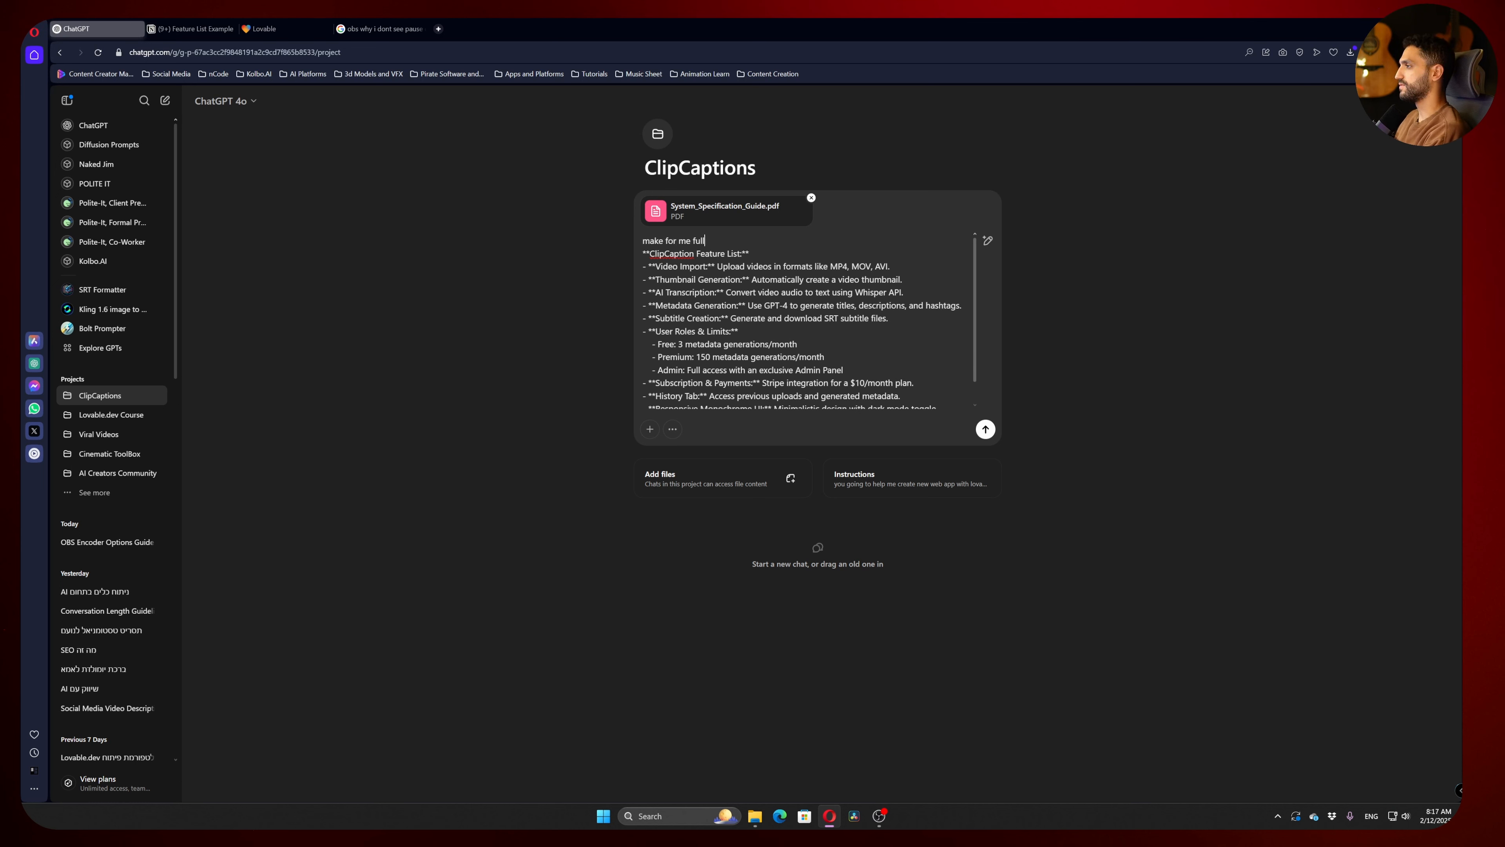
{"action": "type", "text": " specs document based on that feature "}
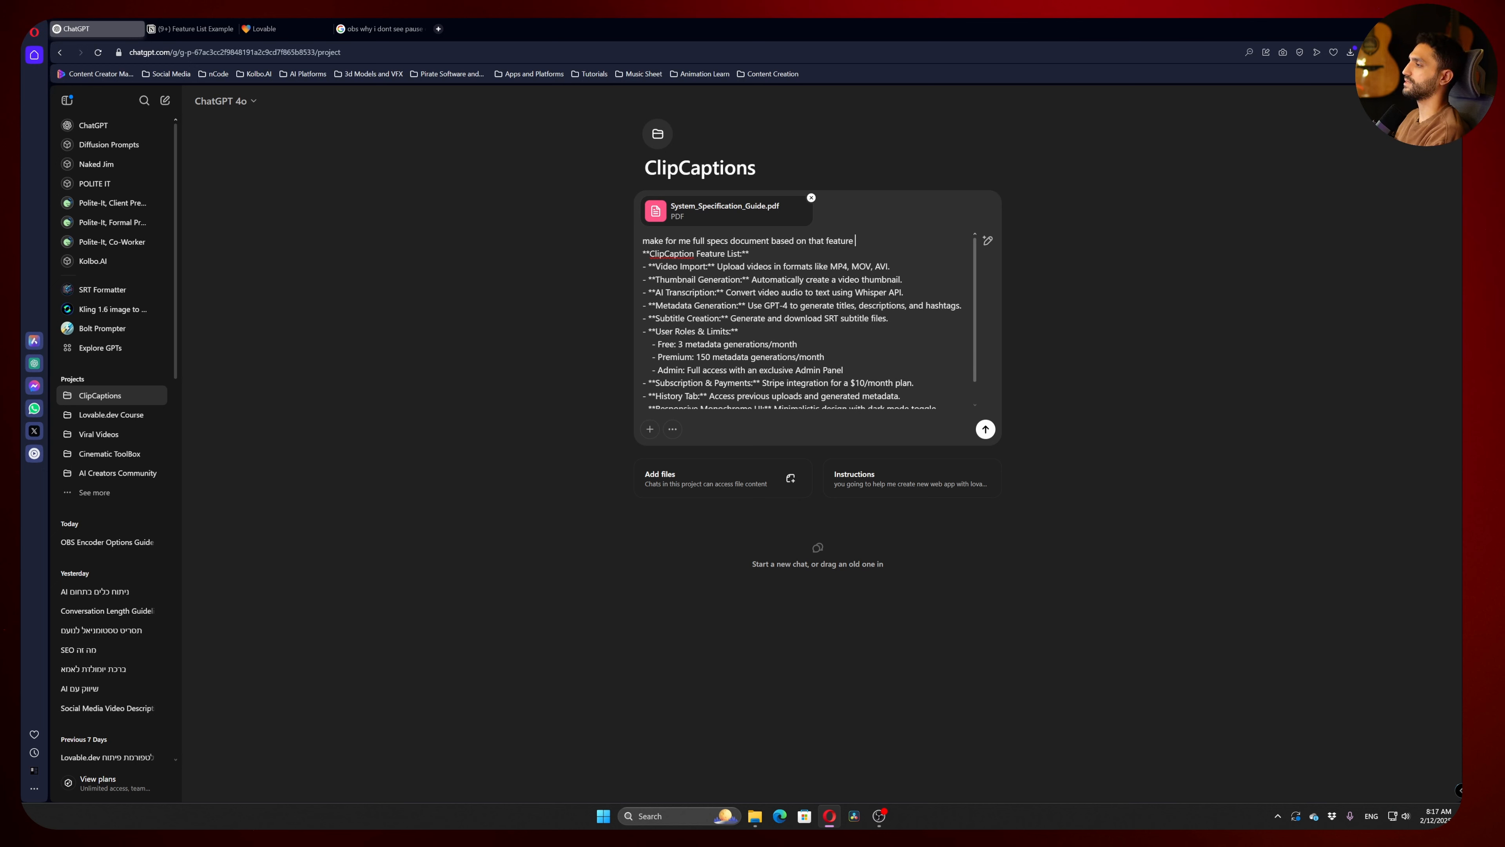
{"action": "type", "text": "list (dont add anything that not inco"}
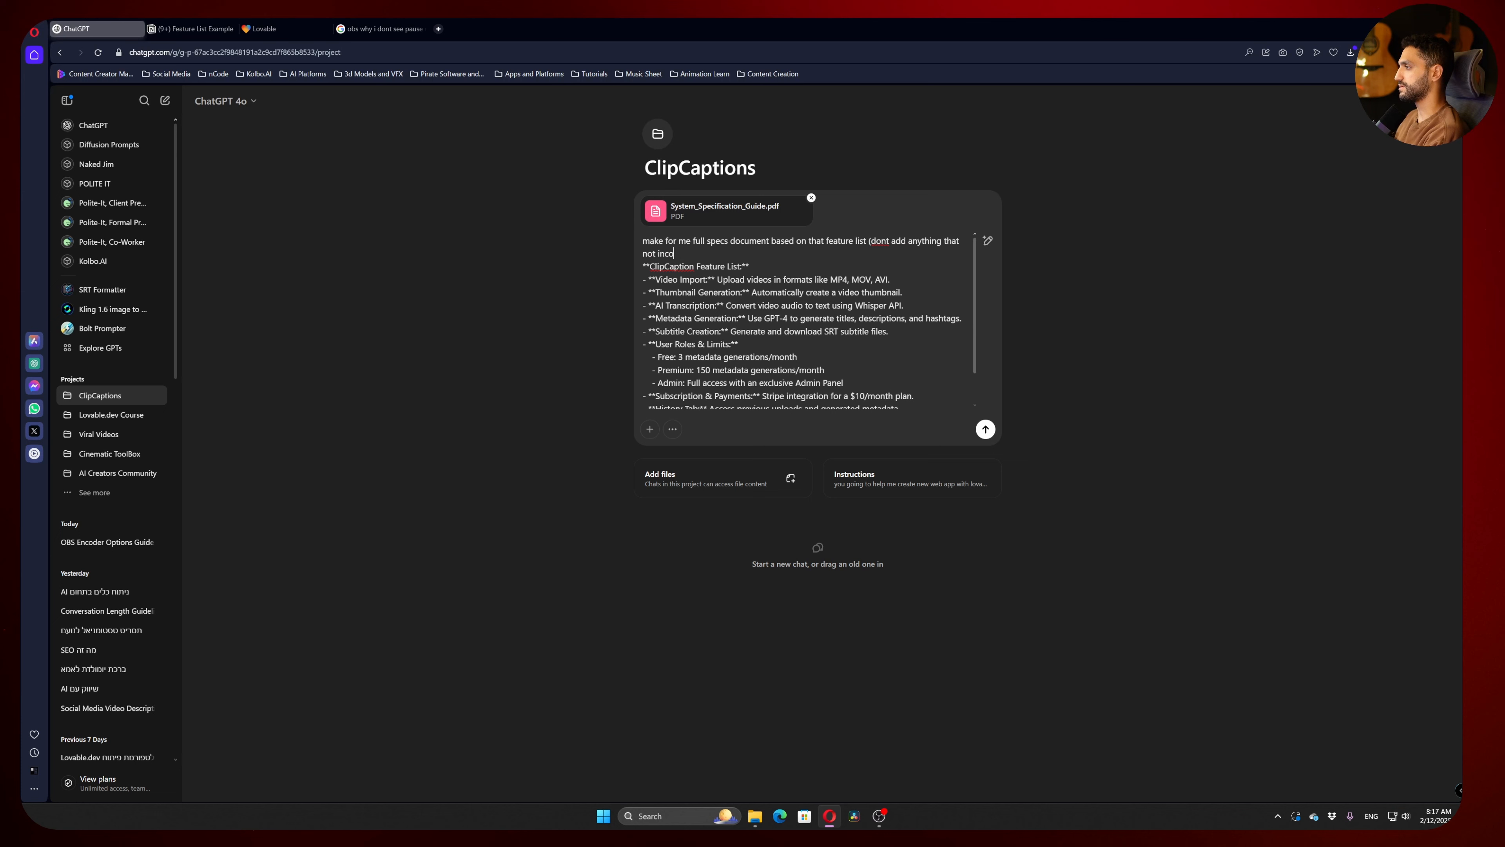
{"action": "type", "text": "lude in the feature list)"}
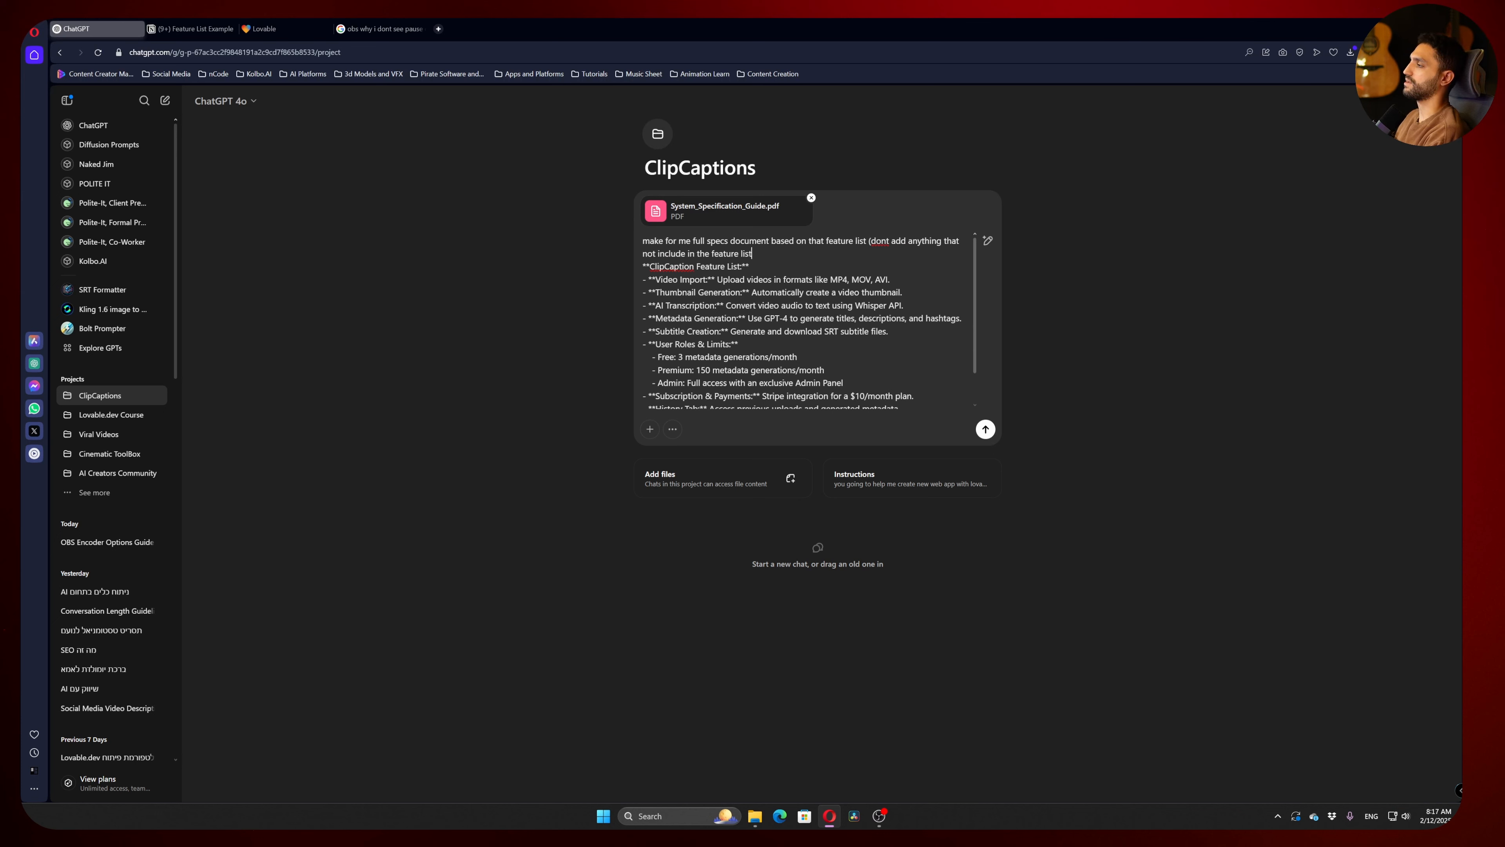
{"action": "key", "text": "shift+Return"}
{"action": "key", "text": "shift+Return"}
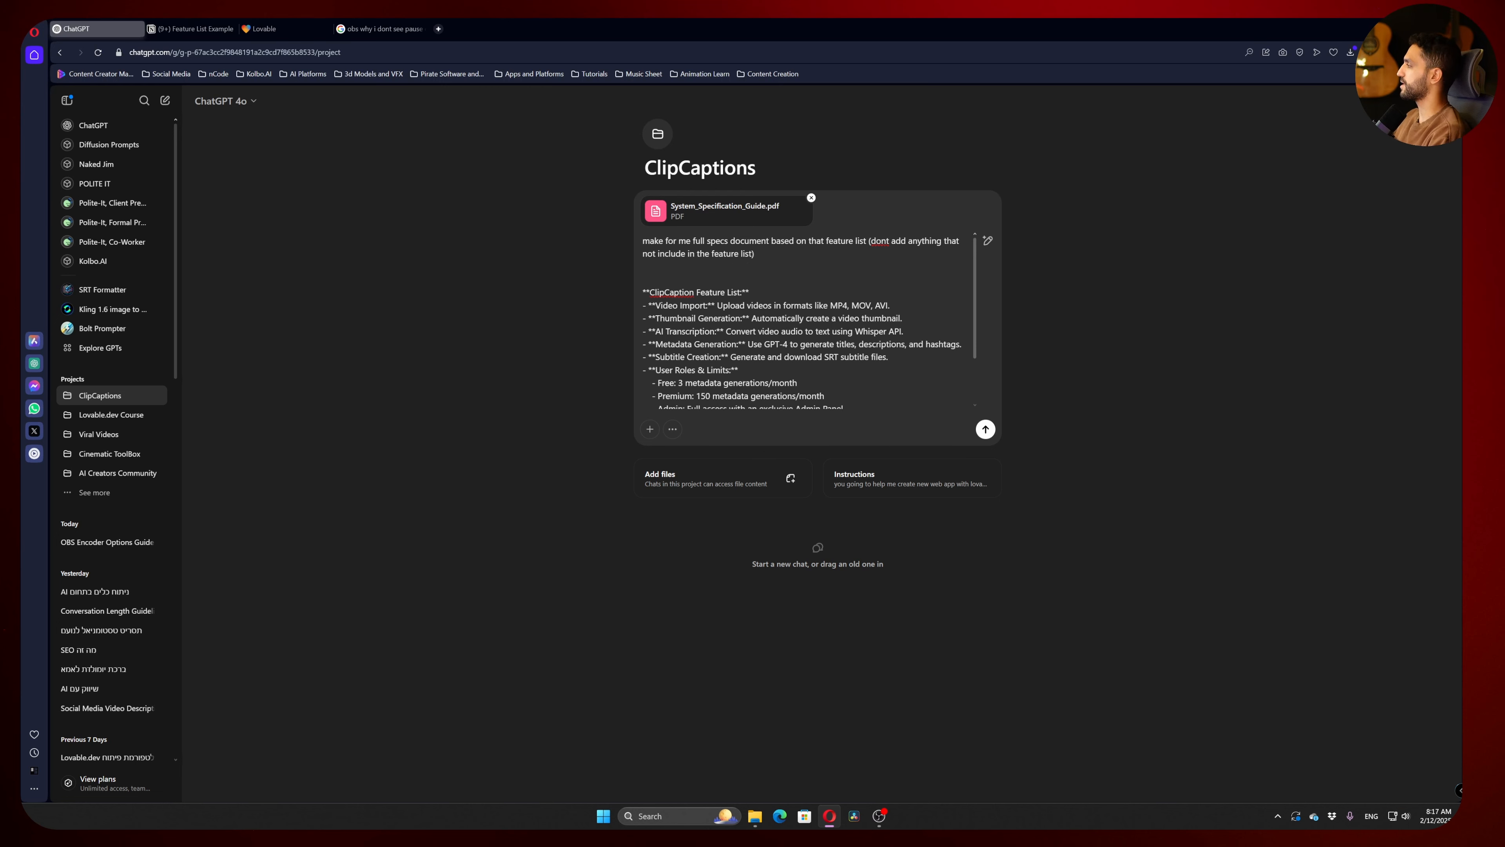
{"action": "scroll", "coordinate": [800, 320], "scroll_direction": "down", "scroll_amount": 1}
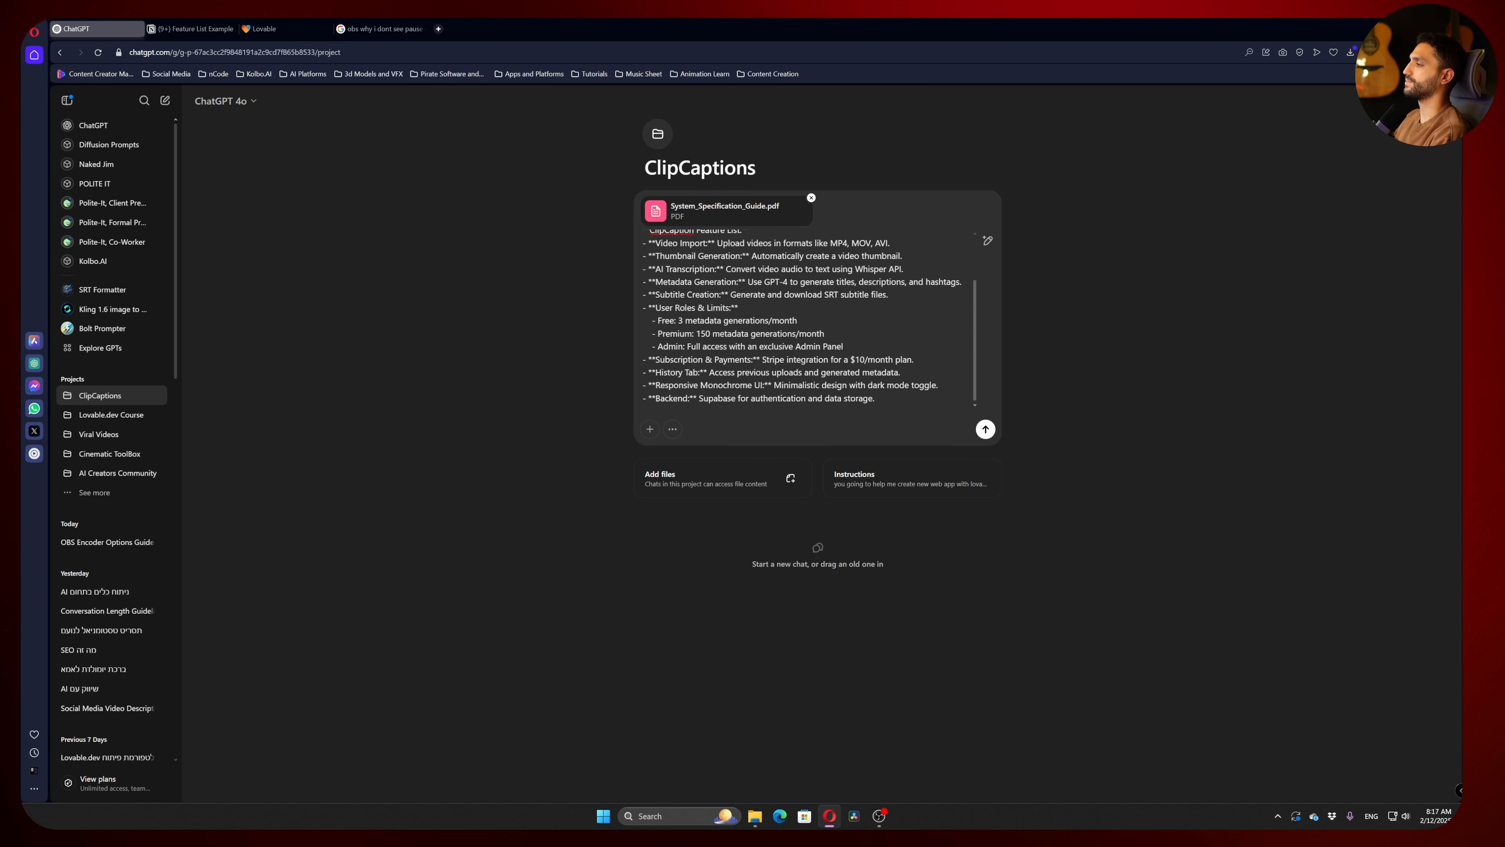
{"action": "left_click", "coordinate": [985, 429]}
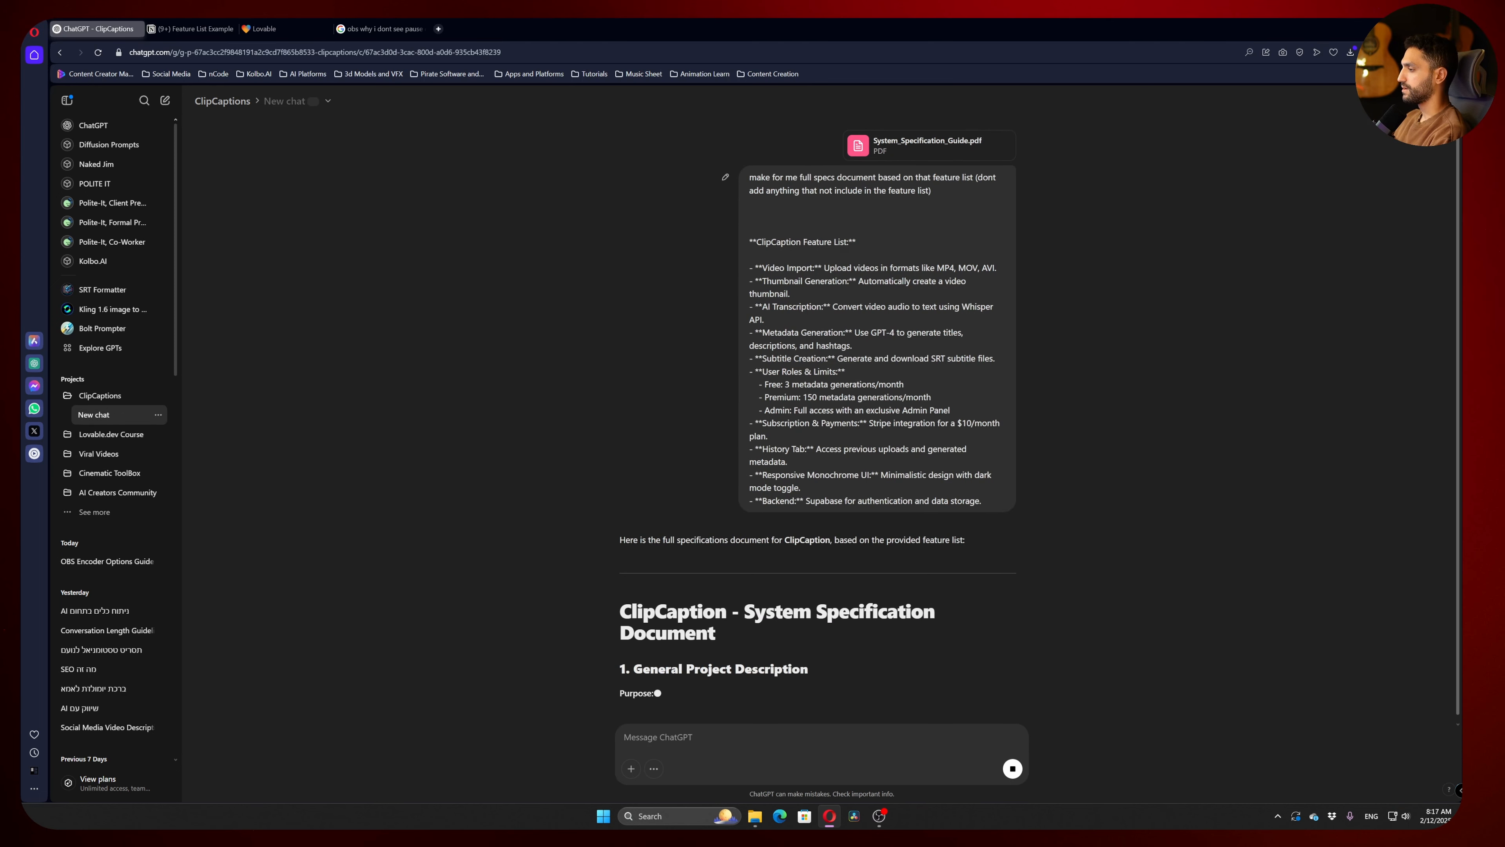
Review the generated ClipCaption specification document through its Subscription & Payments section and open it in canvas for editing
{"action": "scroll", "coordinate": [838, 501], "scroll_direction": "down", "scroll_amount": 1}
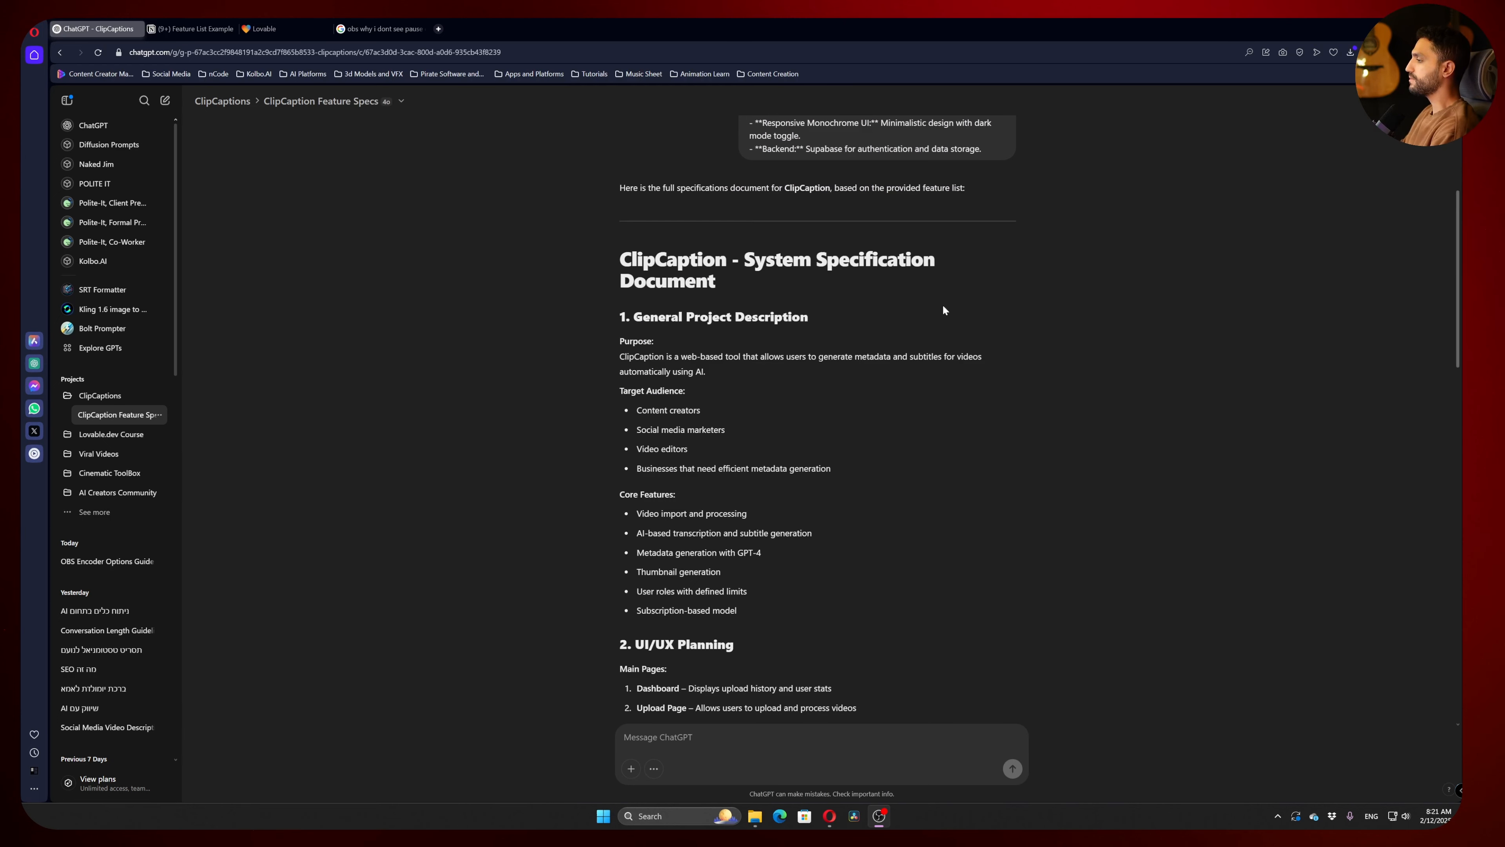
{"action": "scroll", "coordinate": [943, 309], "scroll_direction": "down", "scroll_amount": 8}
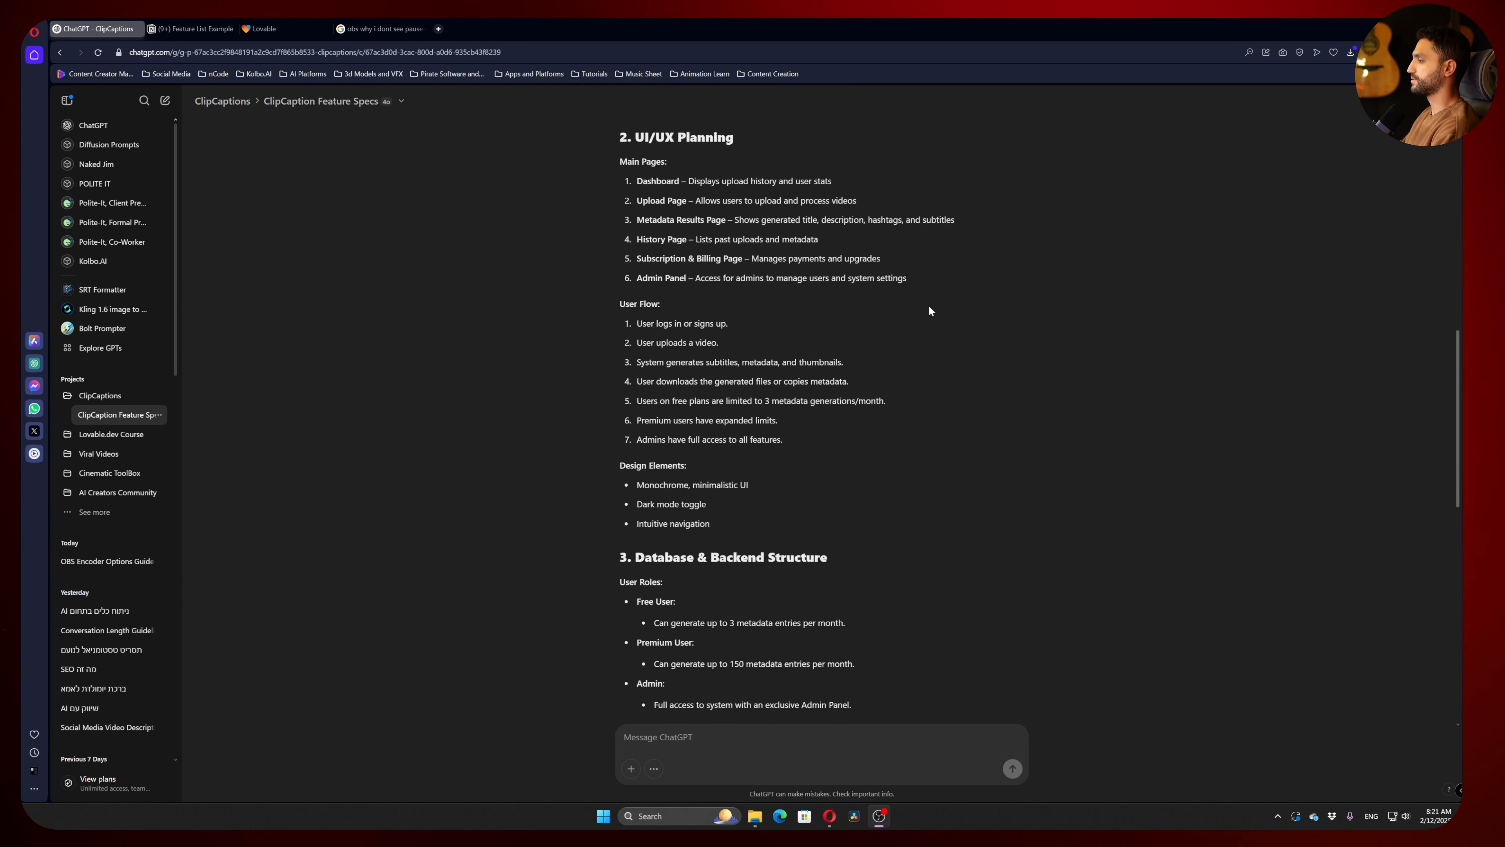
{"action": "scroll", "coordinate": [762, 518], "scroll_direction": "down", "scroll_amount": 14}
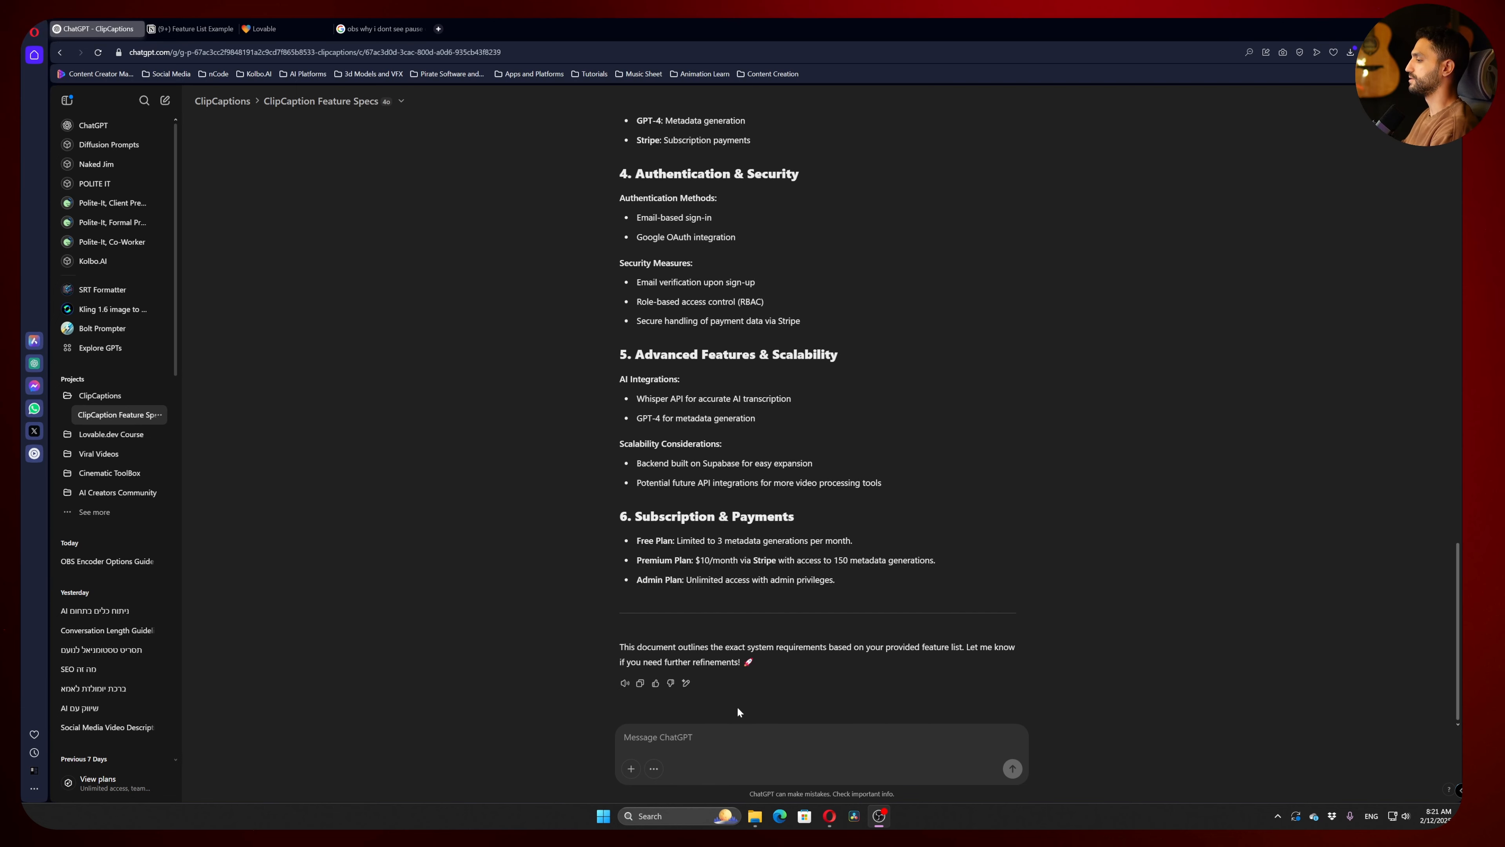
{"action": "scroll", "coordinate": [832, 694], "scroll_direction": "up", "scroll_amount": 2}
{"action": "scroll", "coordinate": [839, 693], "scroll_direction": "down", "scroll_amount": 2}
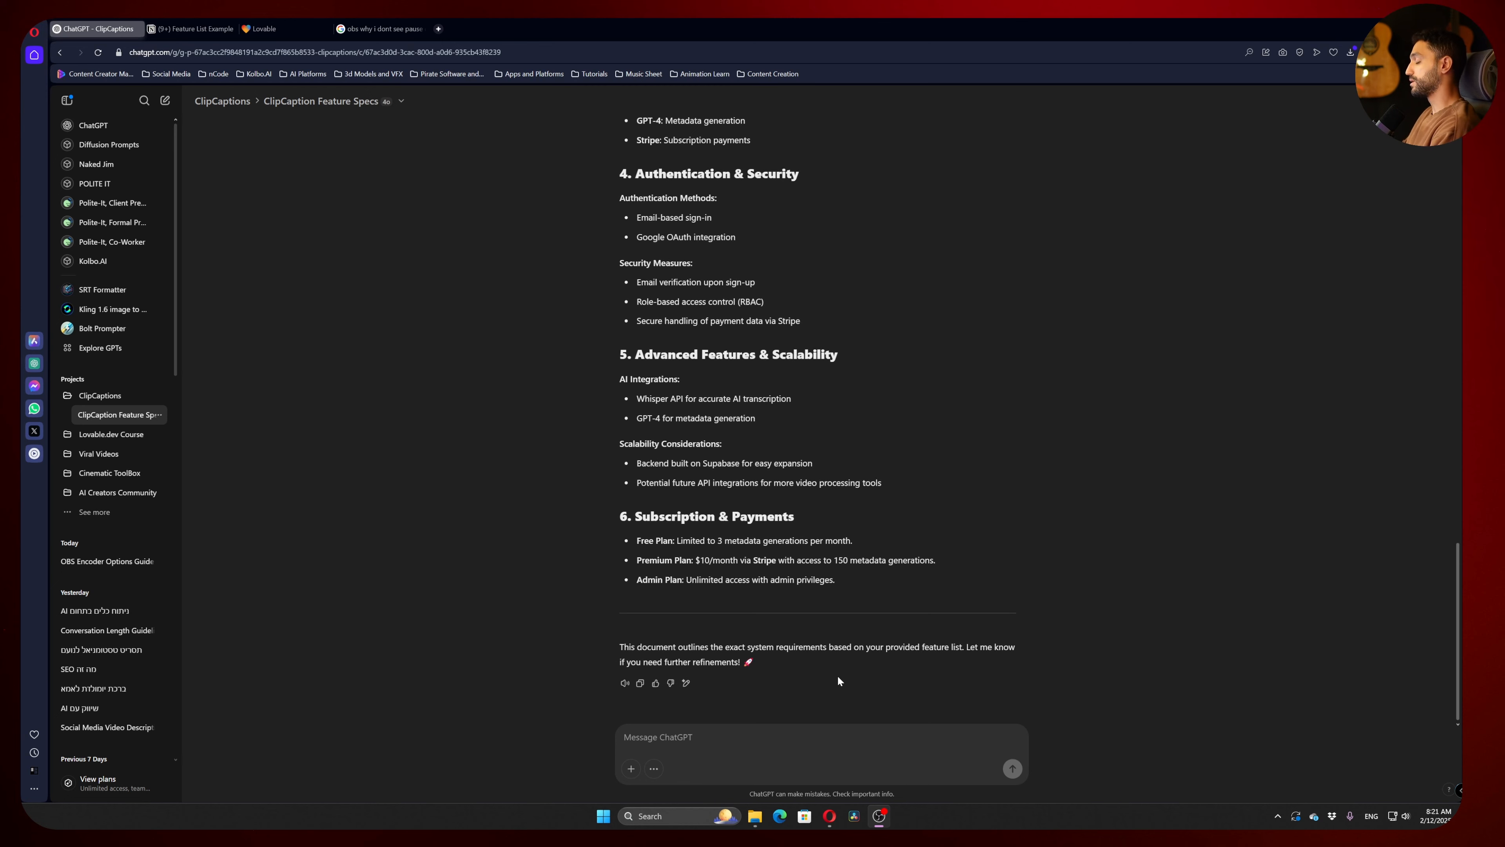
{"action": "left_click", "coordinate": [685, 683]}
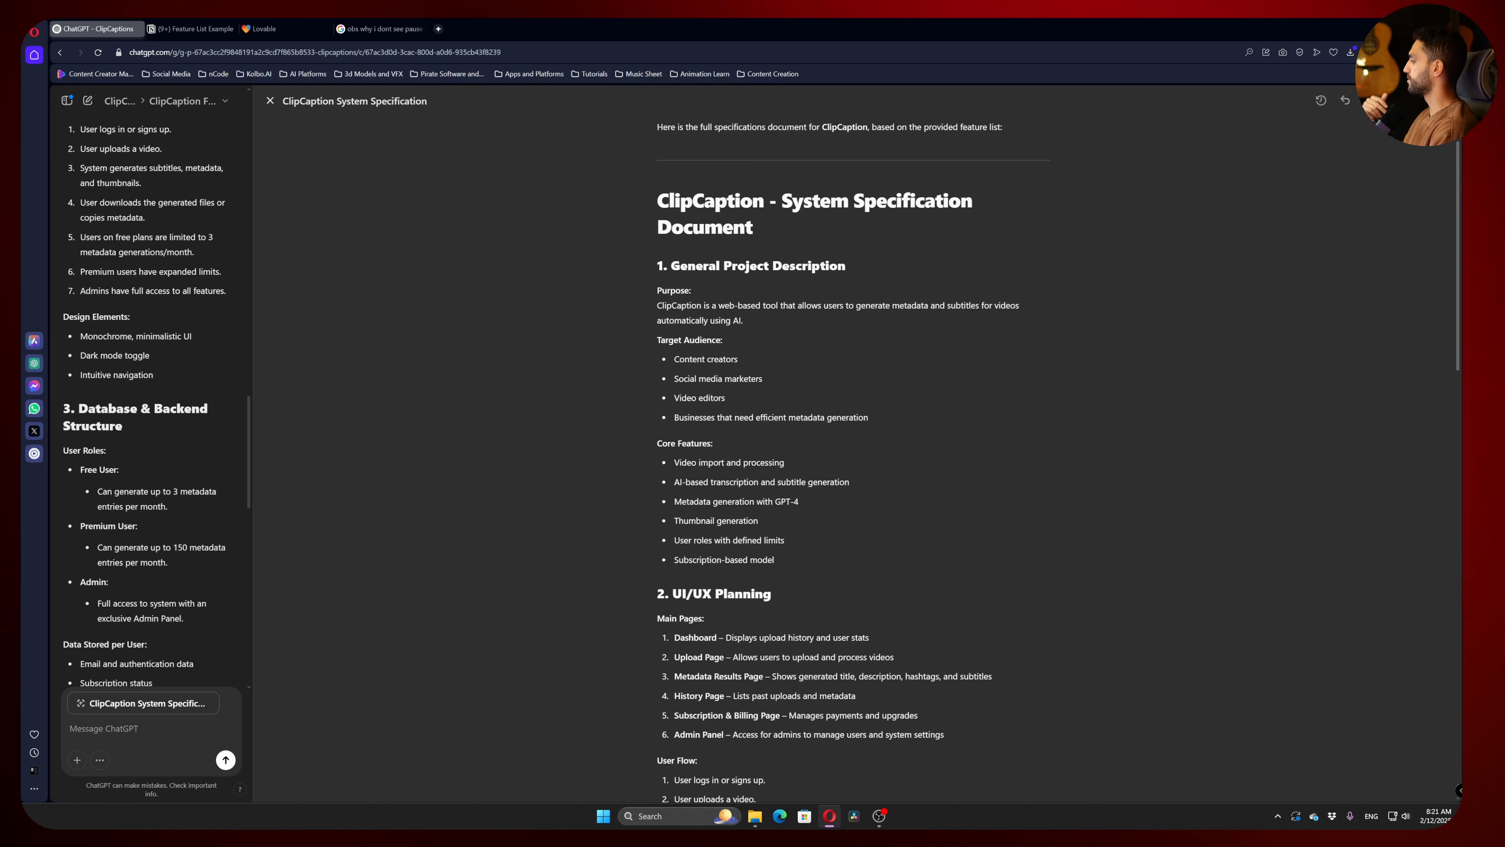
Start a chat message about the document with "we want 1 page for uploading (which should also be the main home page)"
{"action": "scroll", "coordinate": [853, 457], "scroll_direction": "down", "scroll_amount": 4}
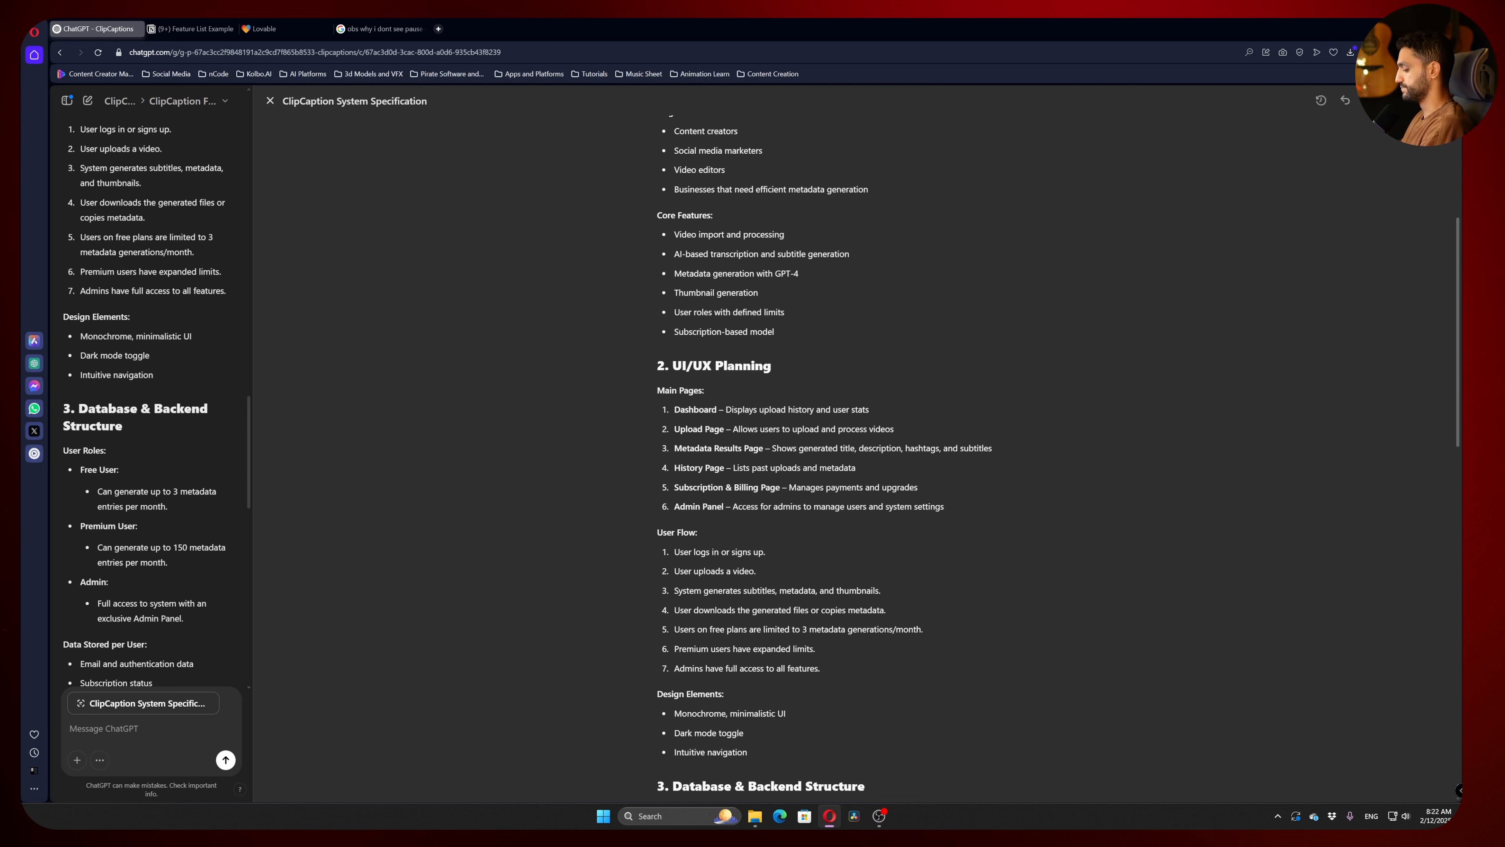
{"action": "type", "text": "we want 1 page for uploading (which should als"}
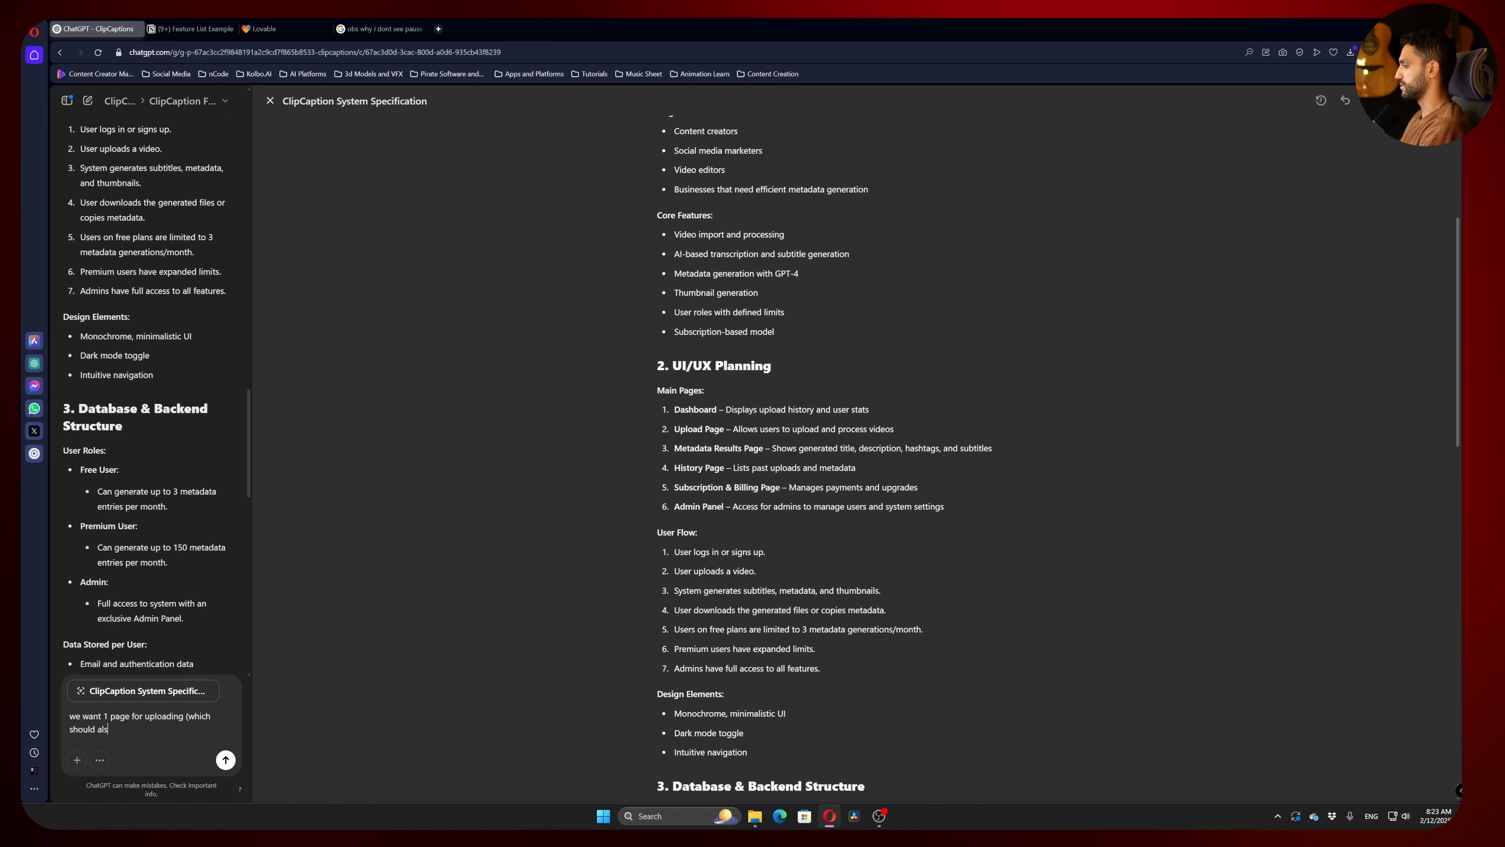
{"action": "type", "text": "o be the main"}
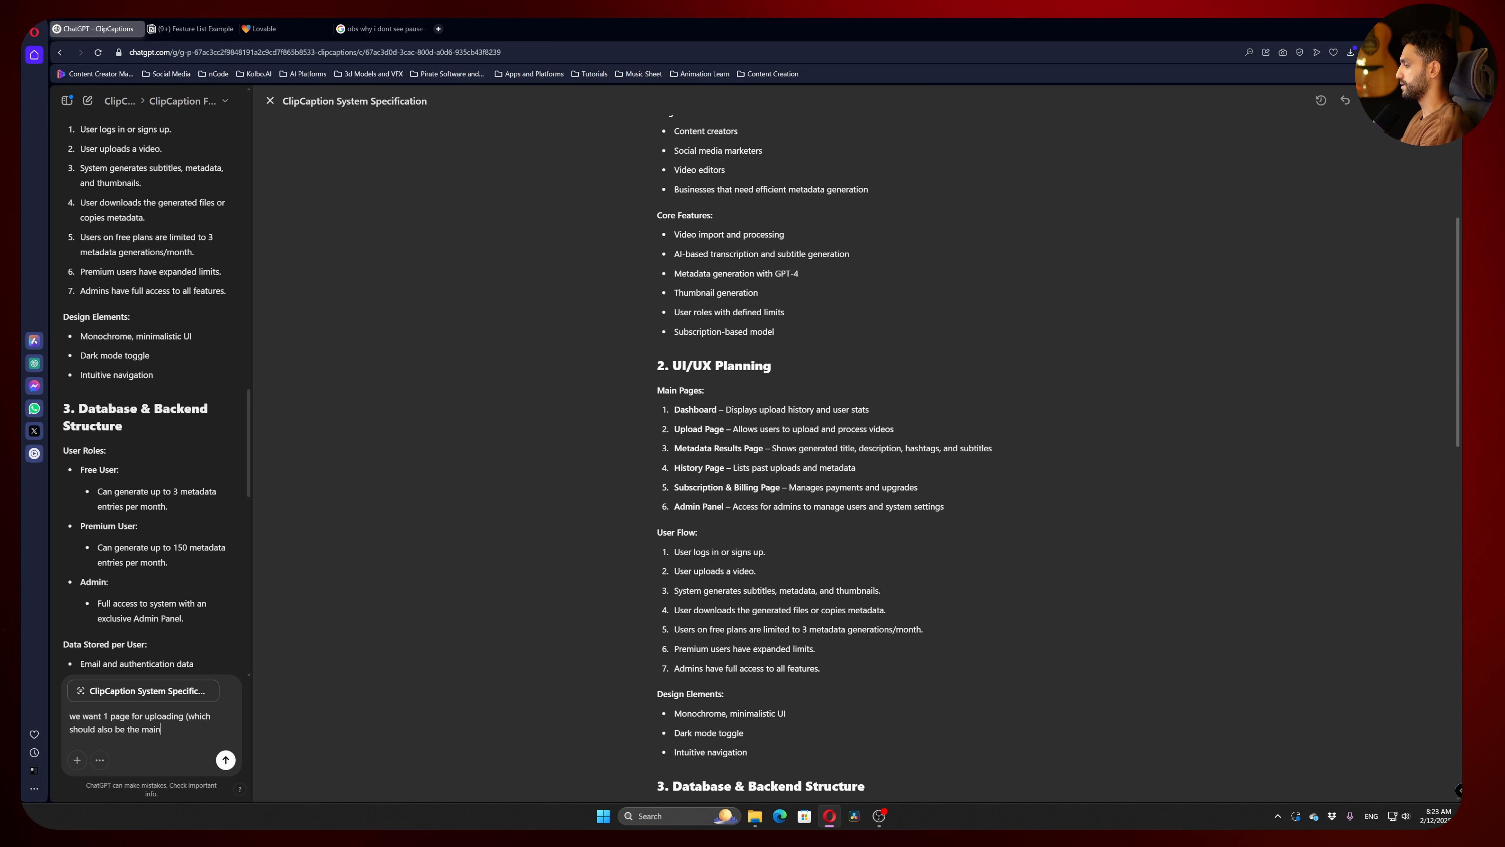
{"action": "type", "text": " home pagte"}
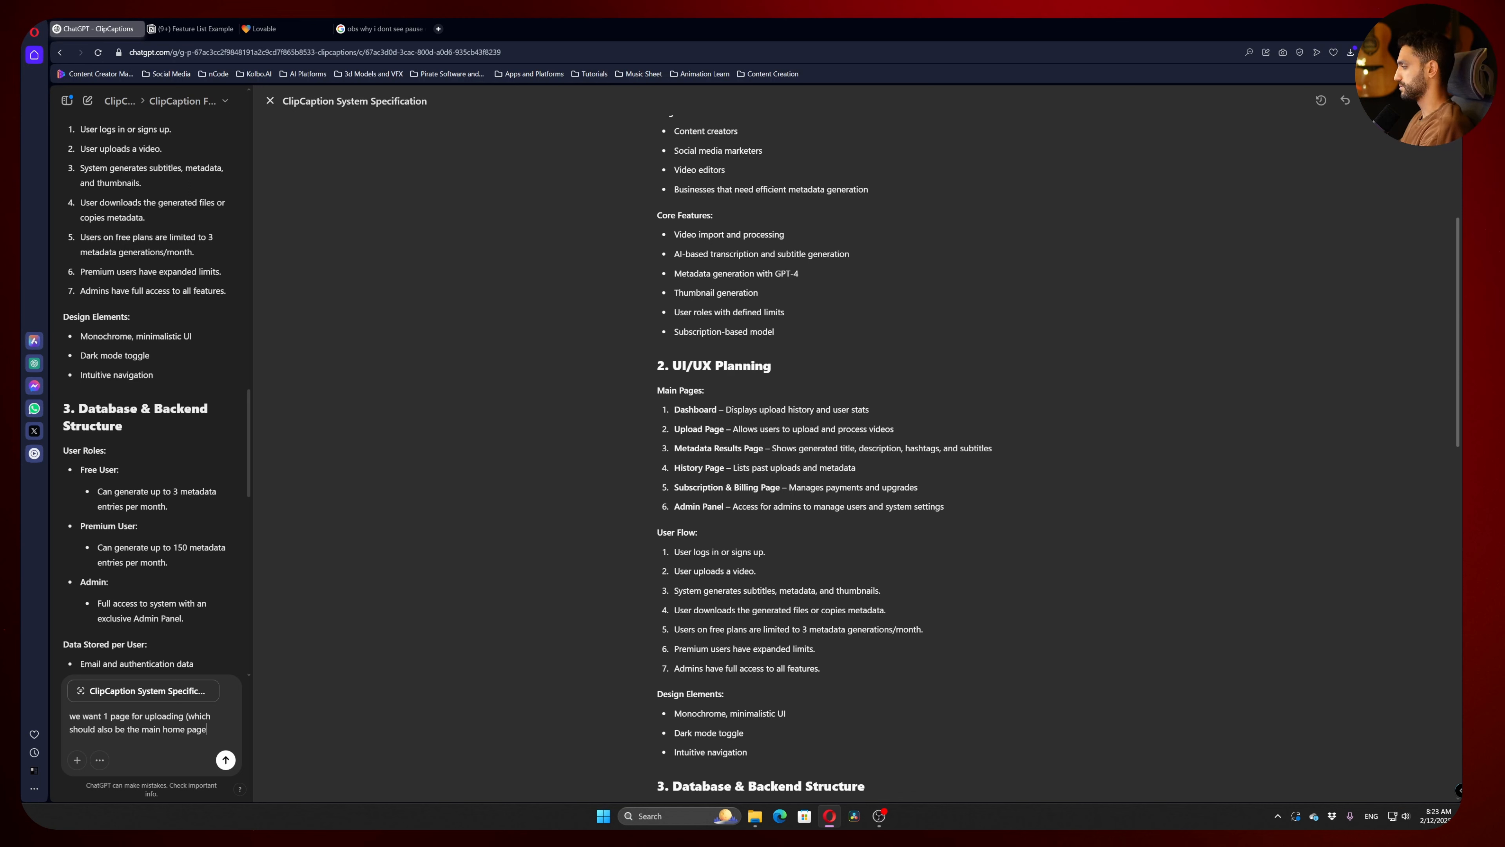
{"action": "key", "text": "shift+Return"}
{"action": "key", "text": "shift+Return"}
Add "and another page for the history (which kind of can be the dashboard page)" and "please edit the document make sure we have only those pages"
{"action": "type", "text": "and "}
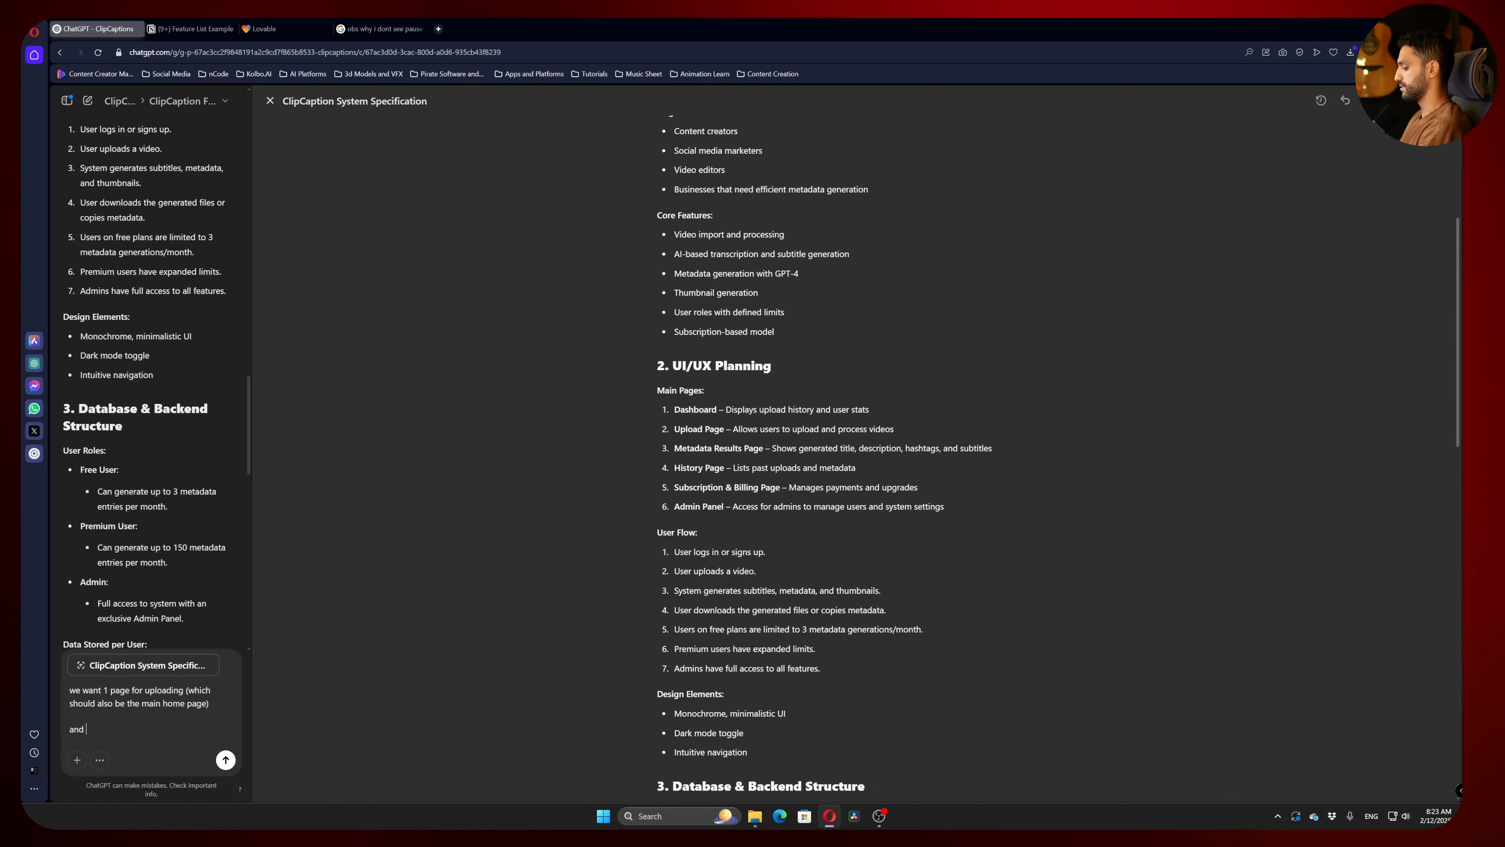
{"action": "type", "text": "another page for"}
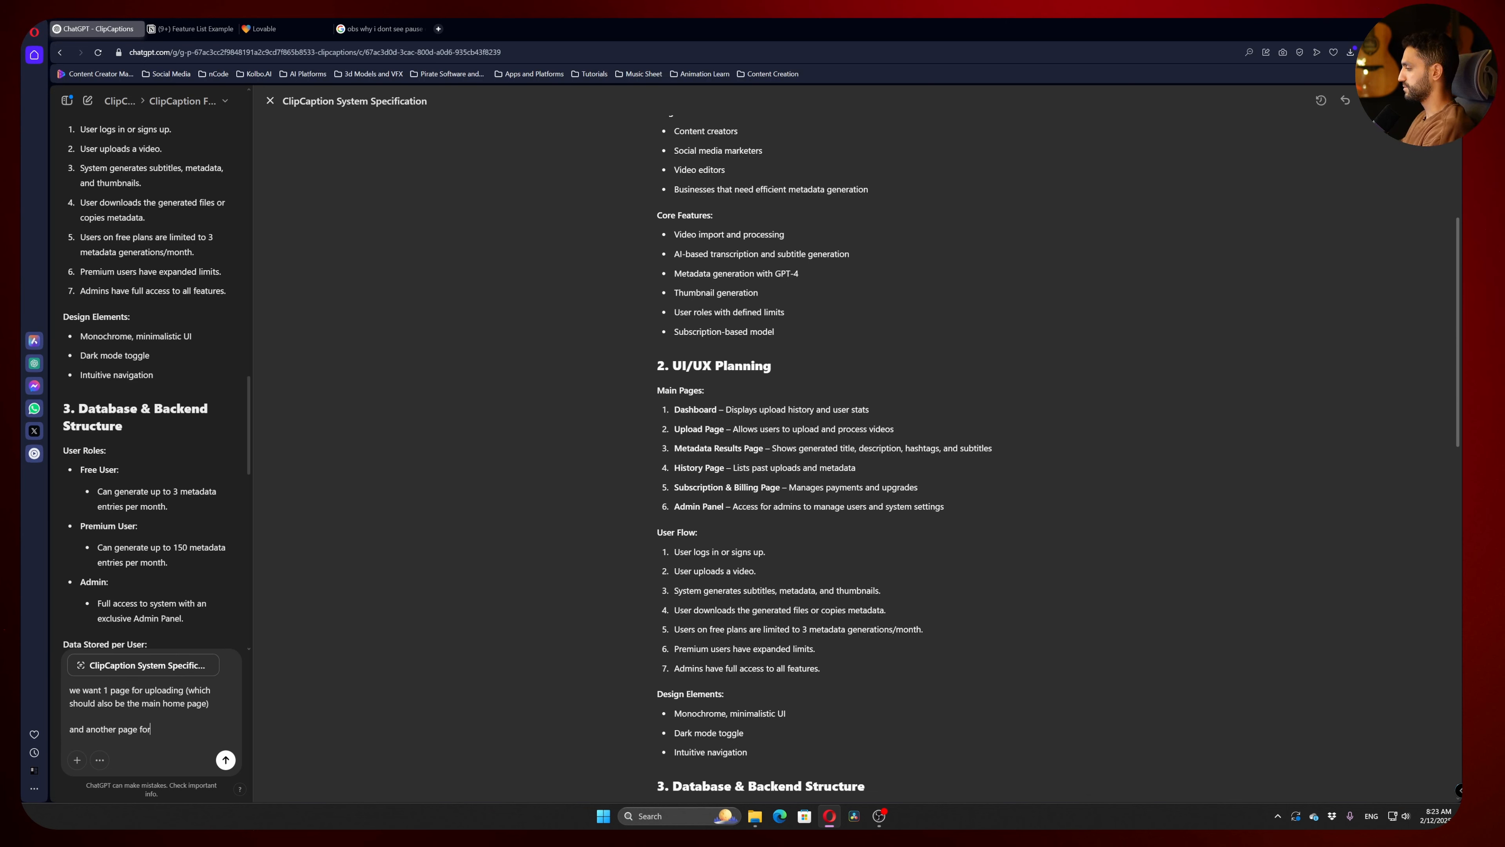
{"action": "type", "text": " the history (which kind of can be the dashboard page)"}
{"action": "key", "text": "shift+Return"}
{"action": "key", "text": "shift+Return"}
{"action": "type", "text": "please edit the document make sure we have only those pages"}
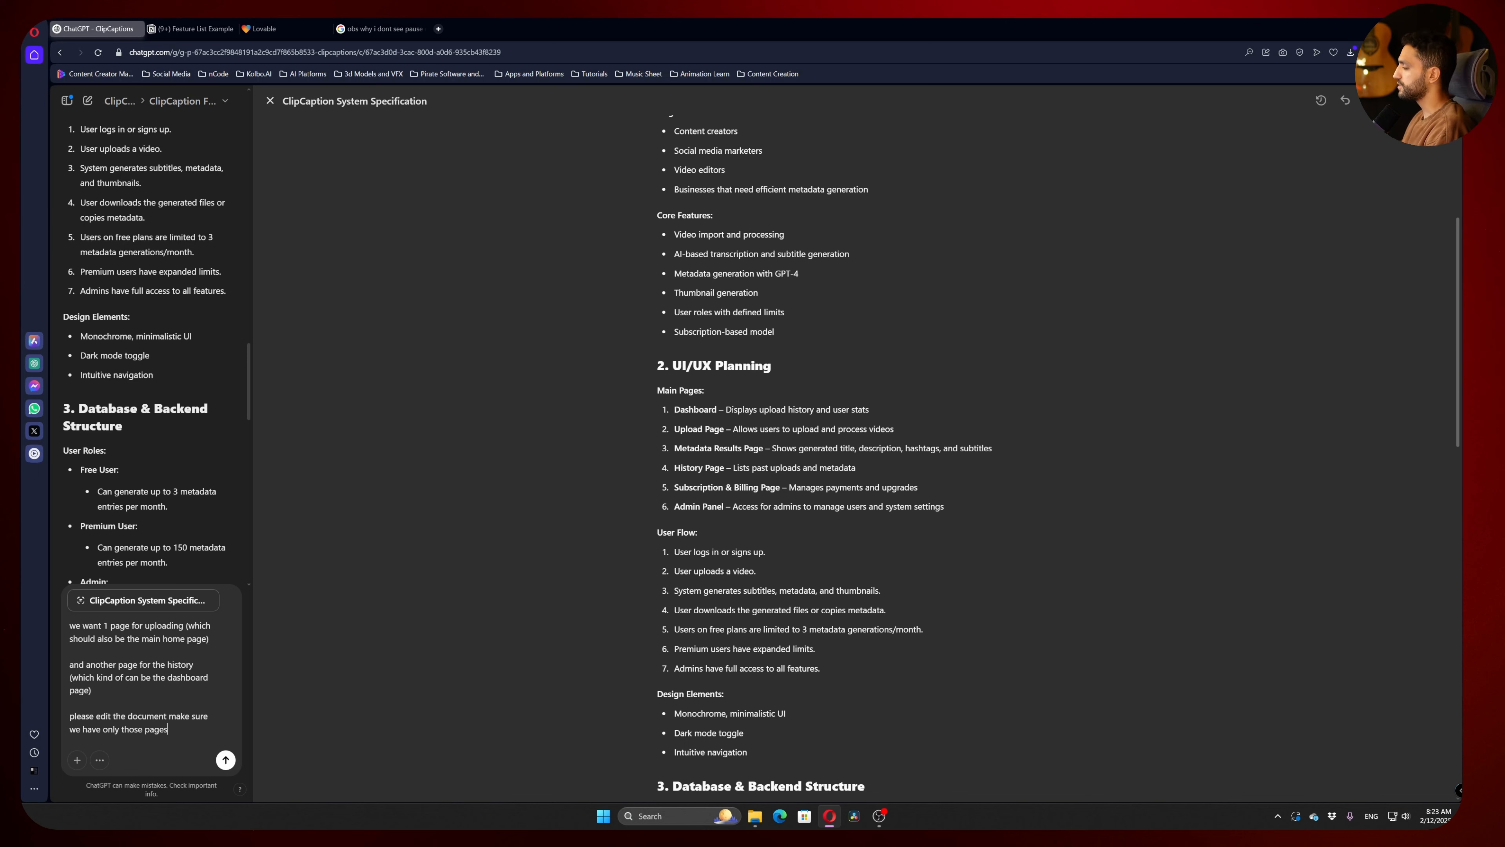
Insert above the closing line a request for a settings page where users can change or cancel their subscription, change their name or delete their account
{"action": "key", "text": "shift+Return"}
{"action": "key", "text": "shift+Return"}
{"action": "key", "text": "shift+Return"}
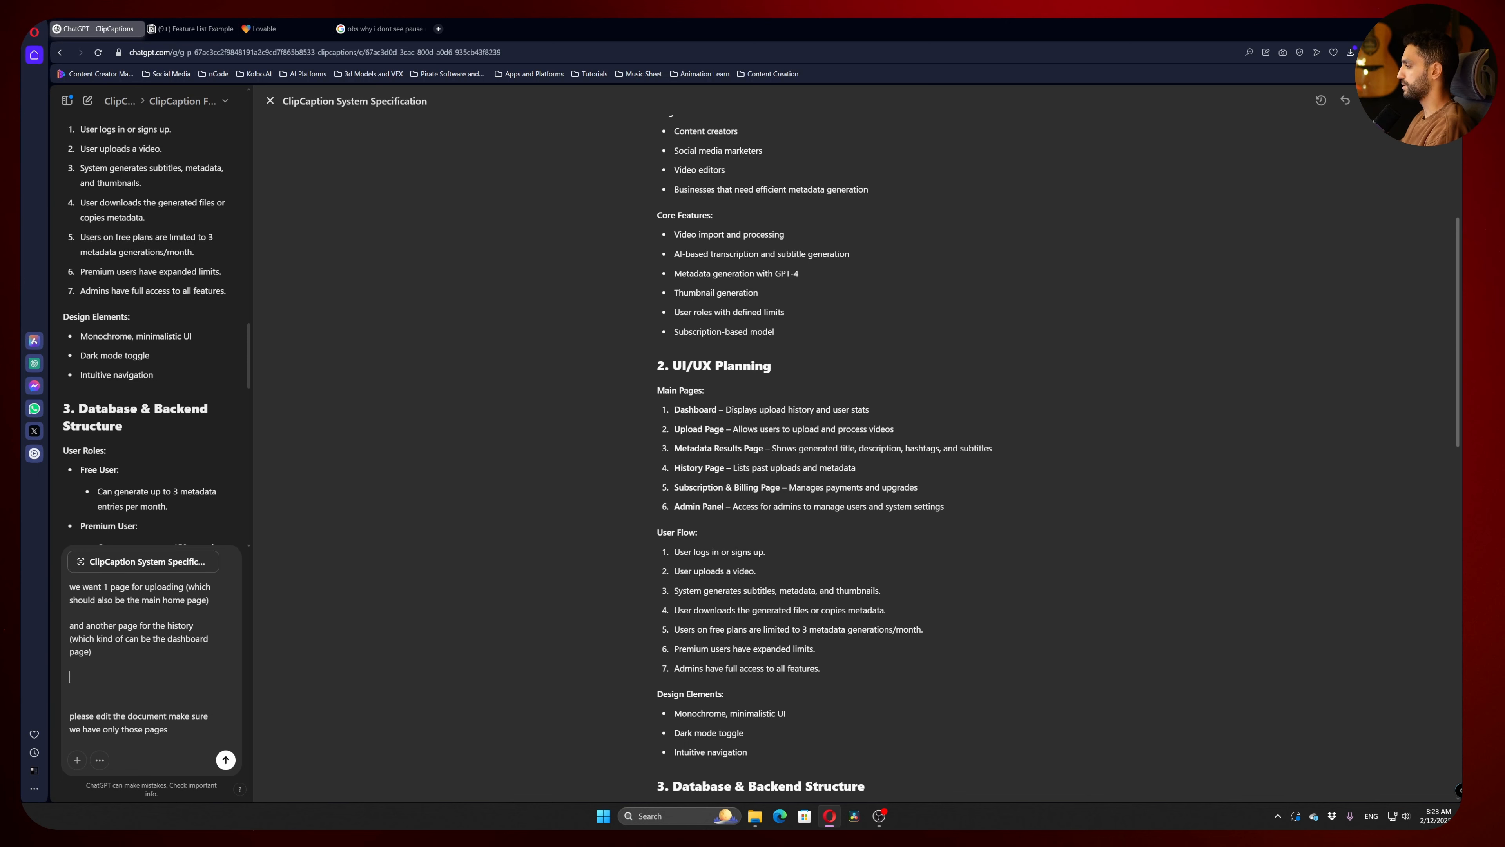
{"action": "type", "text": "we also "}
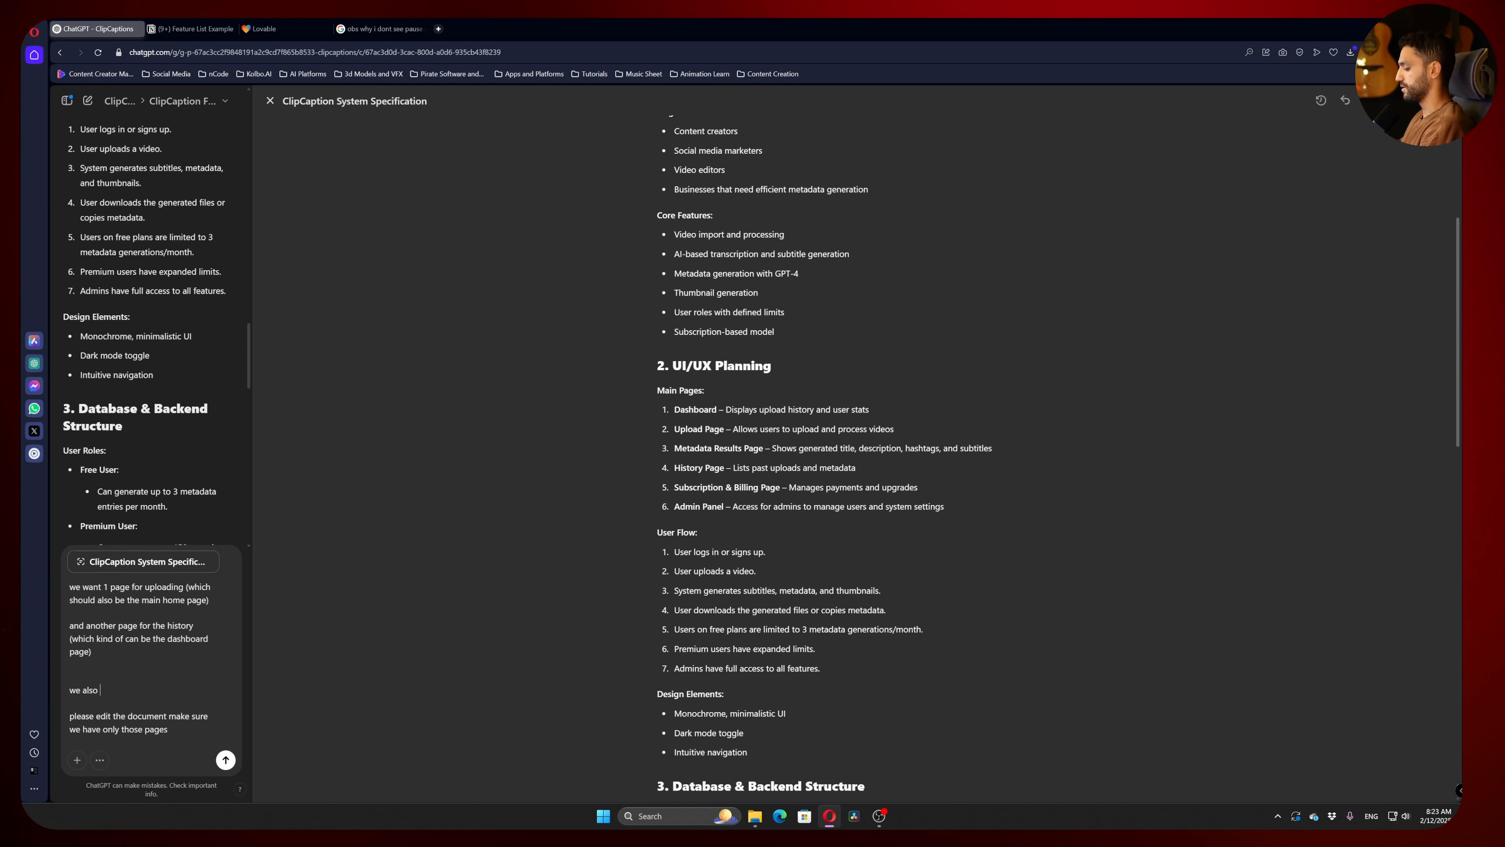
{"action": "type", "text": "need a setting"}
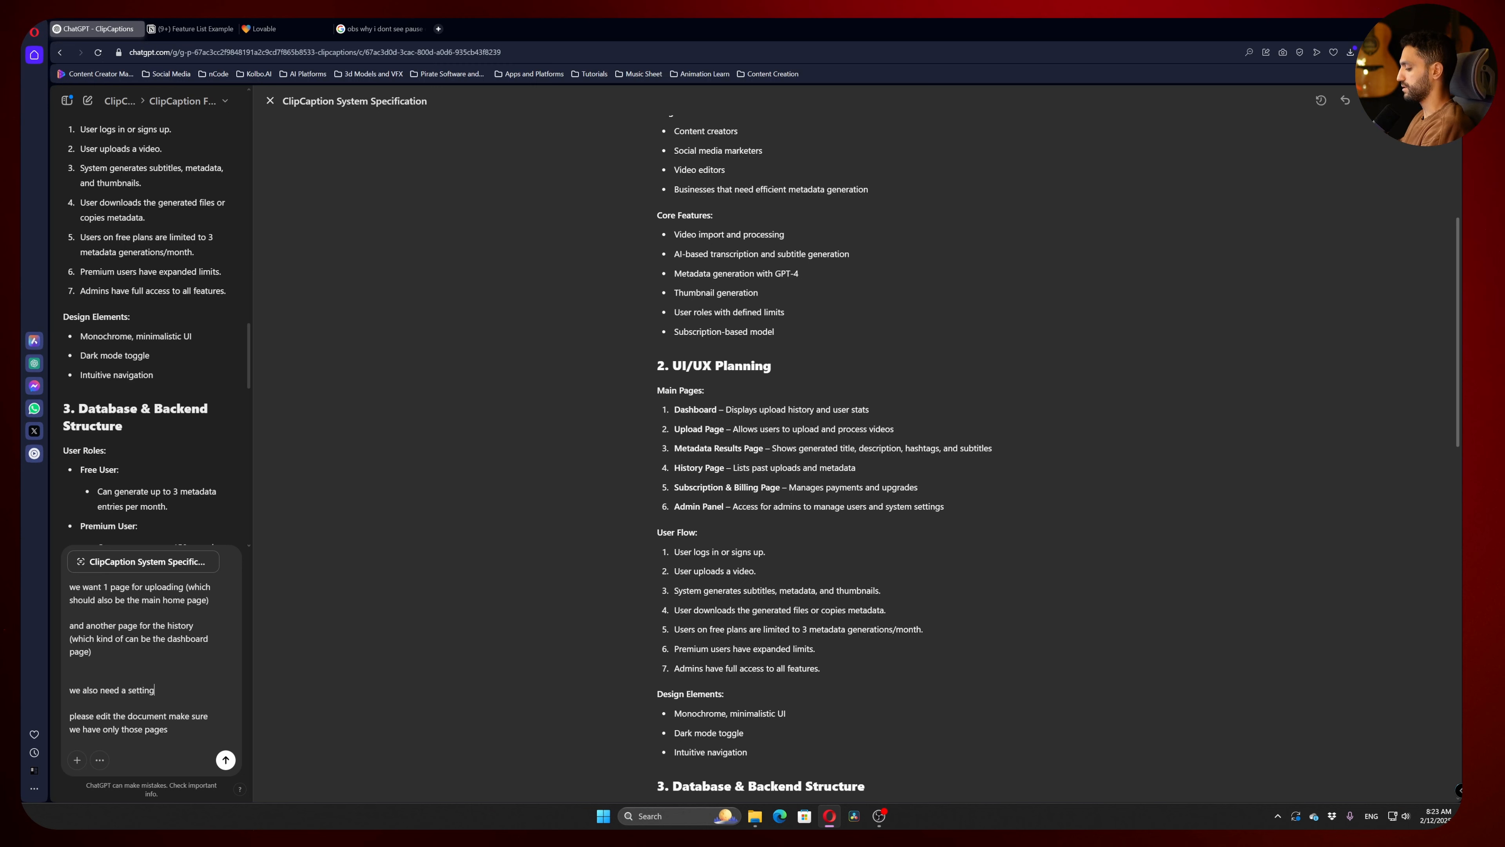
{"action": "type", "text": "s page which in it u"}
{"action": "type", "text": "cou"}
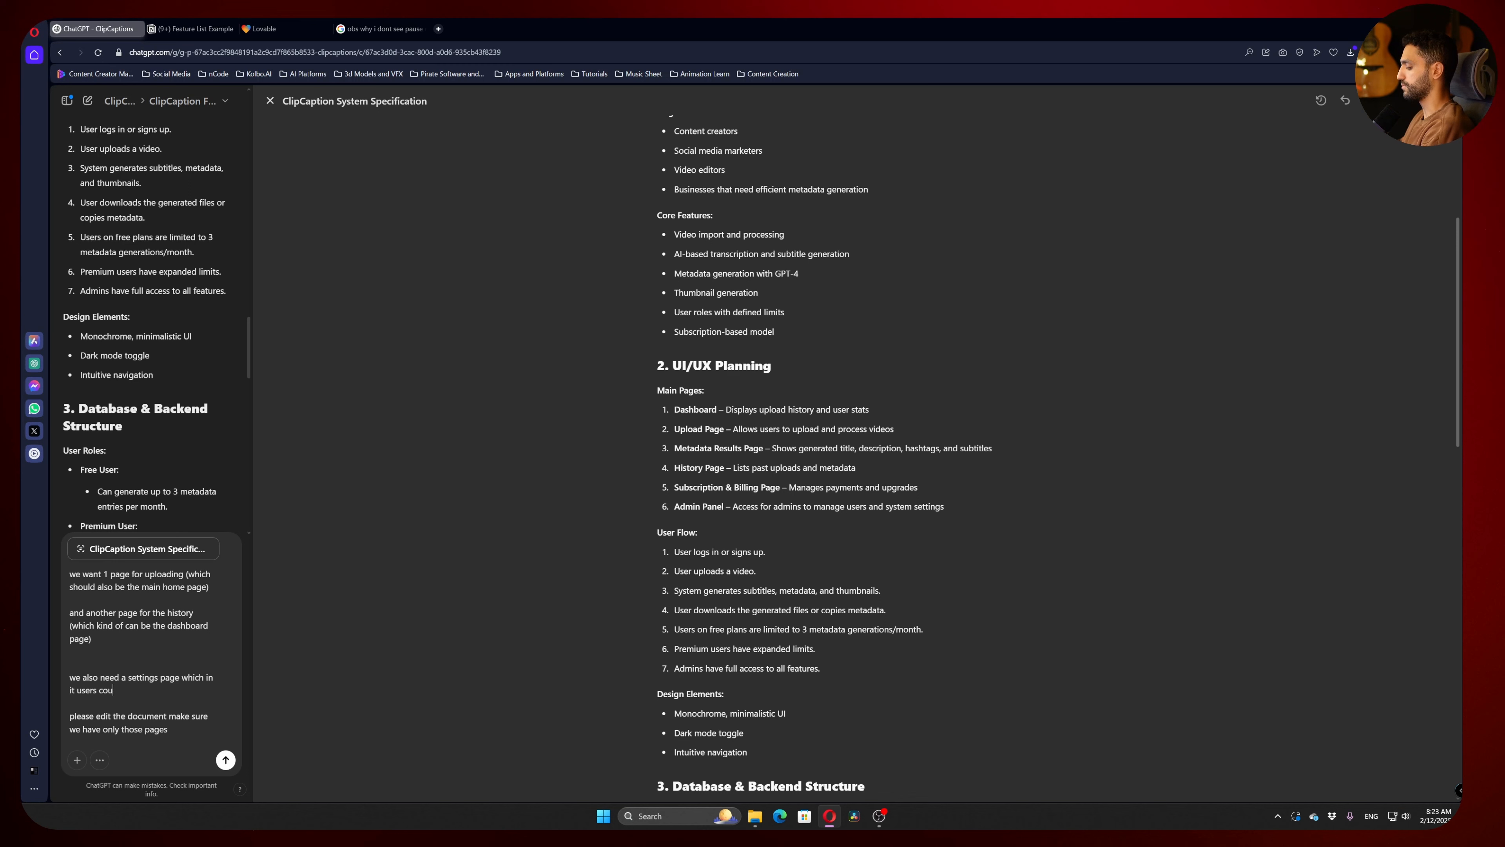
{"action": "type", "text": "ld change or cancel their subscribtion"}
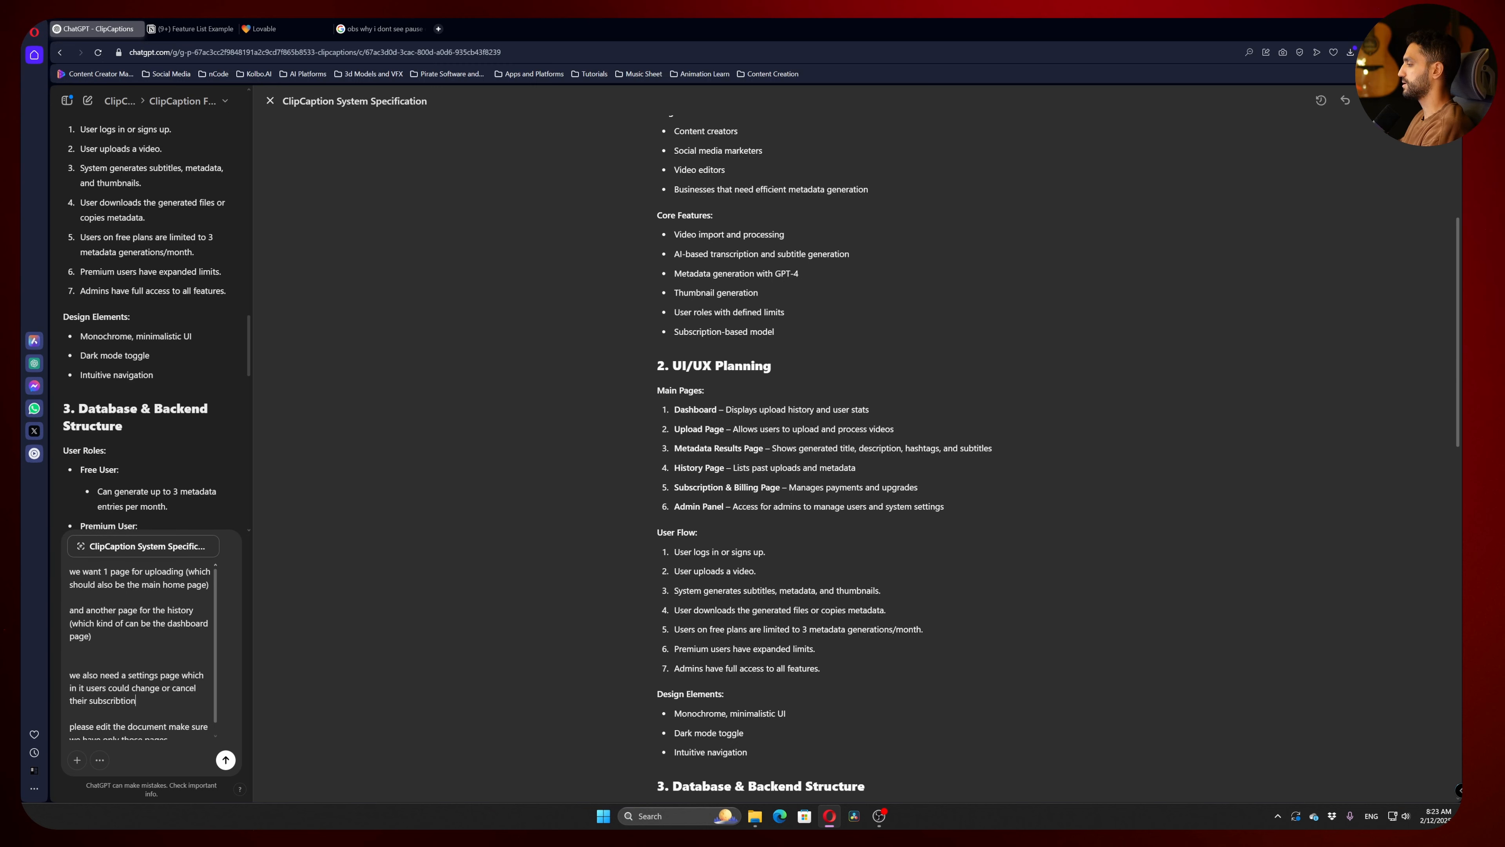
{"action": "type", "text": " and change their name"}
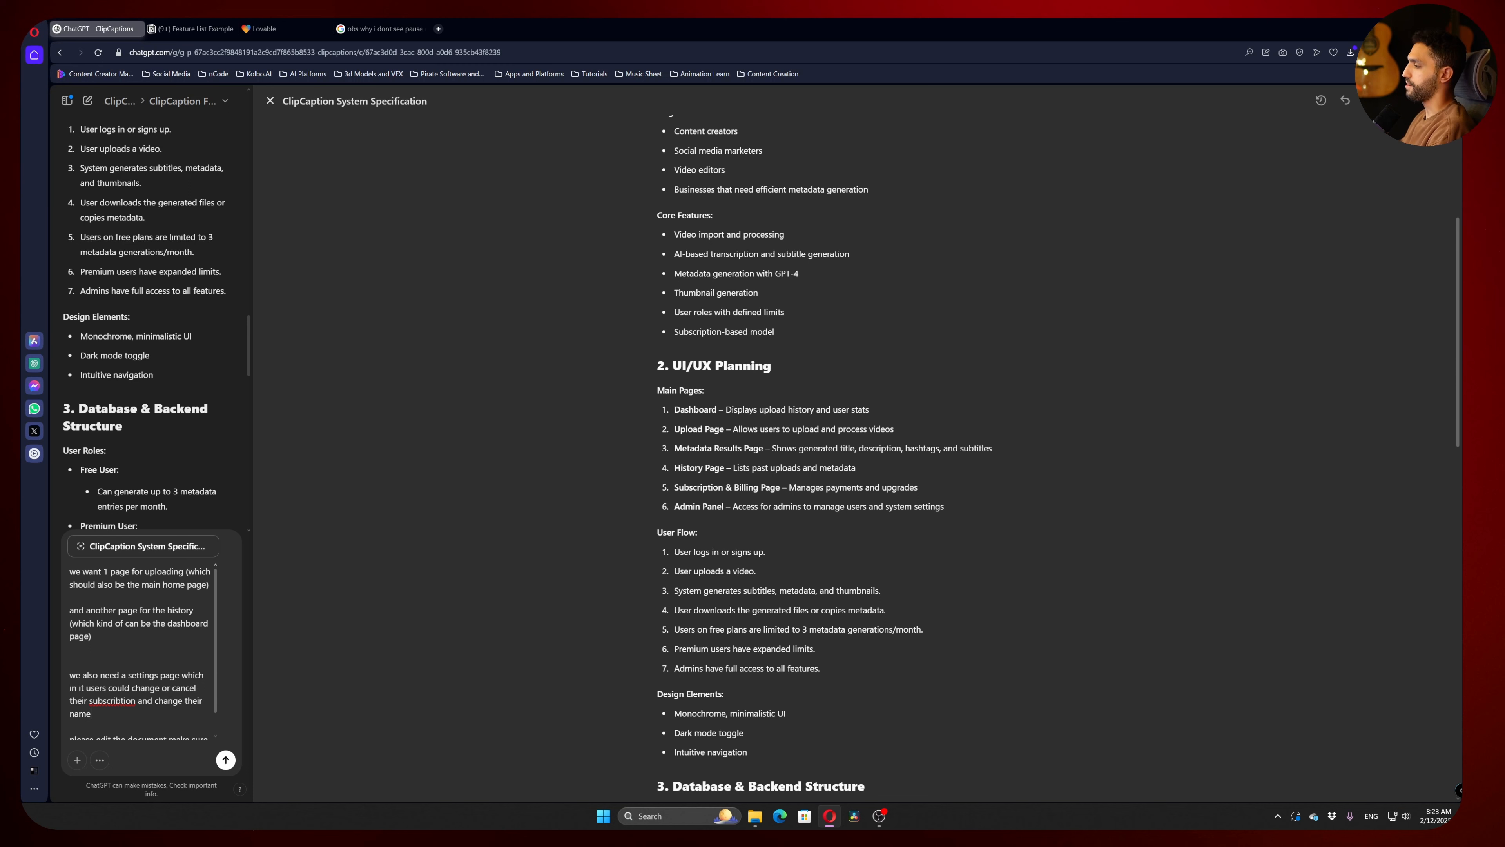
{"action": "type", "text": " or delete "}
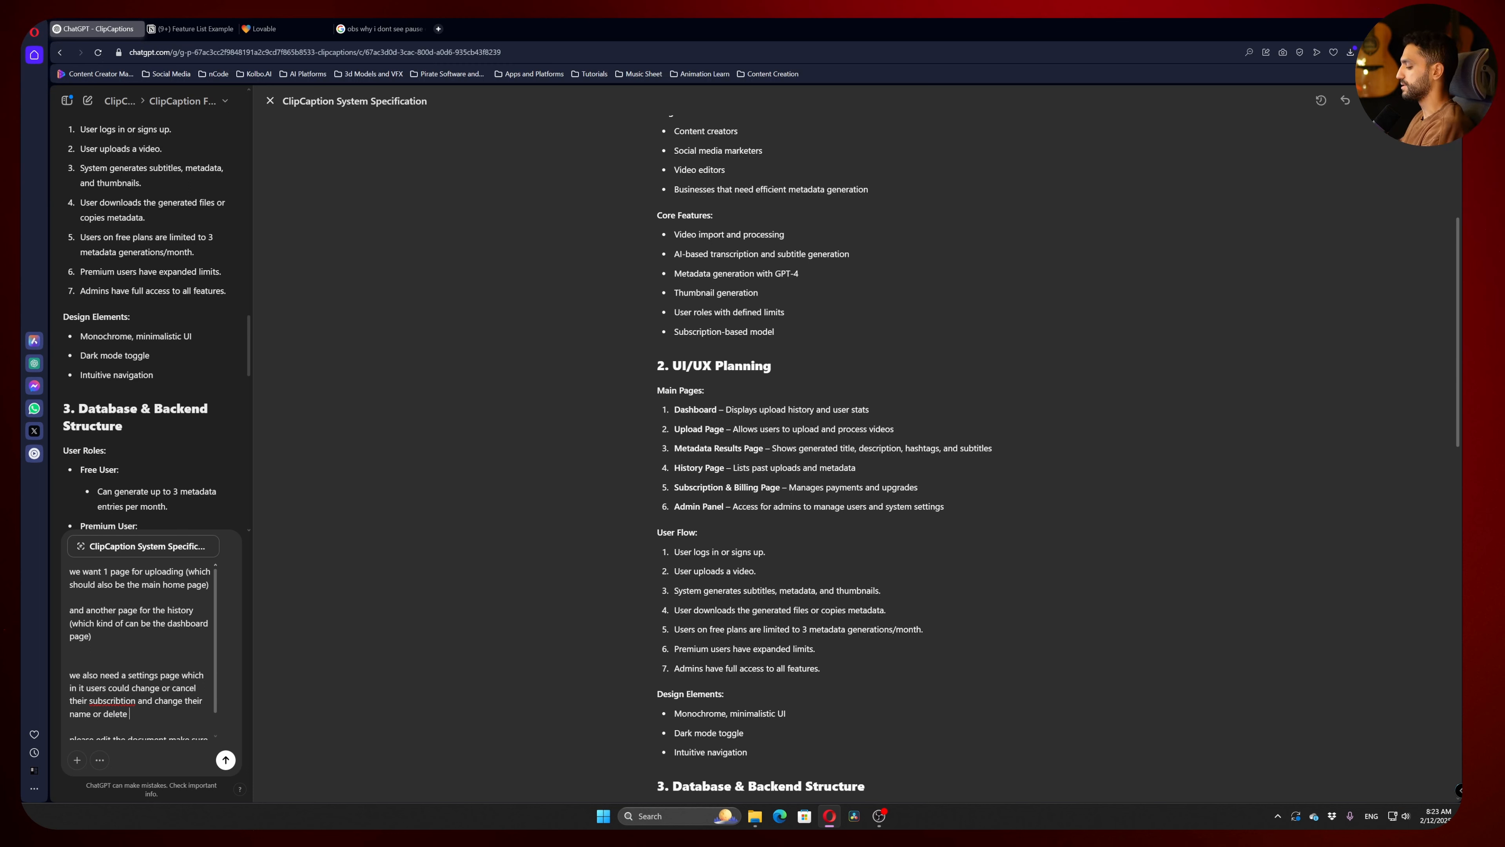
{"action": "type", "text": "their account"}
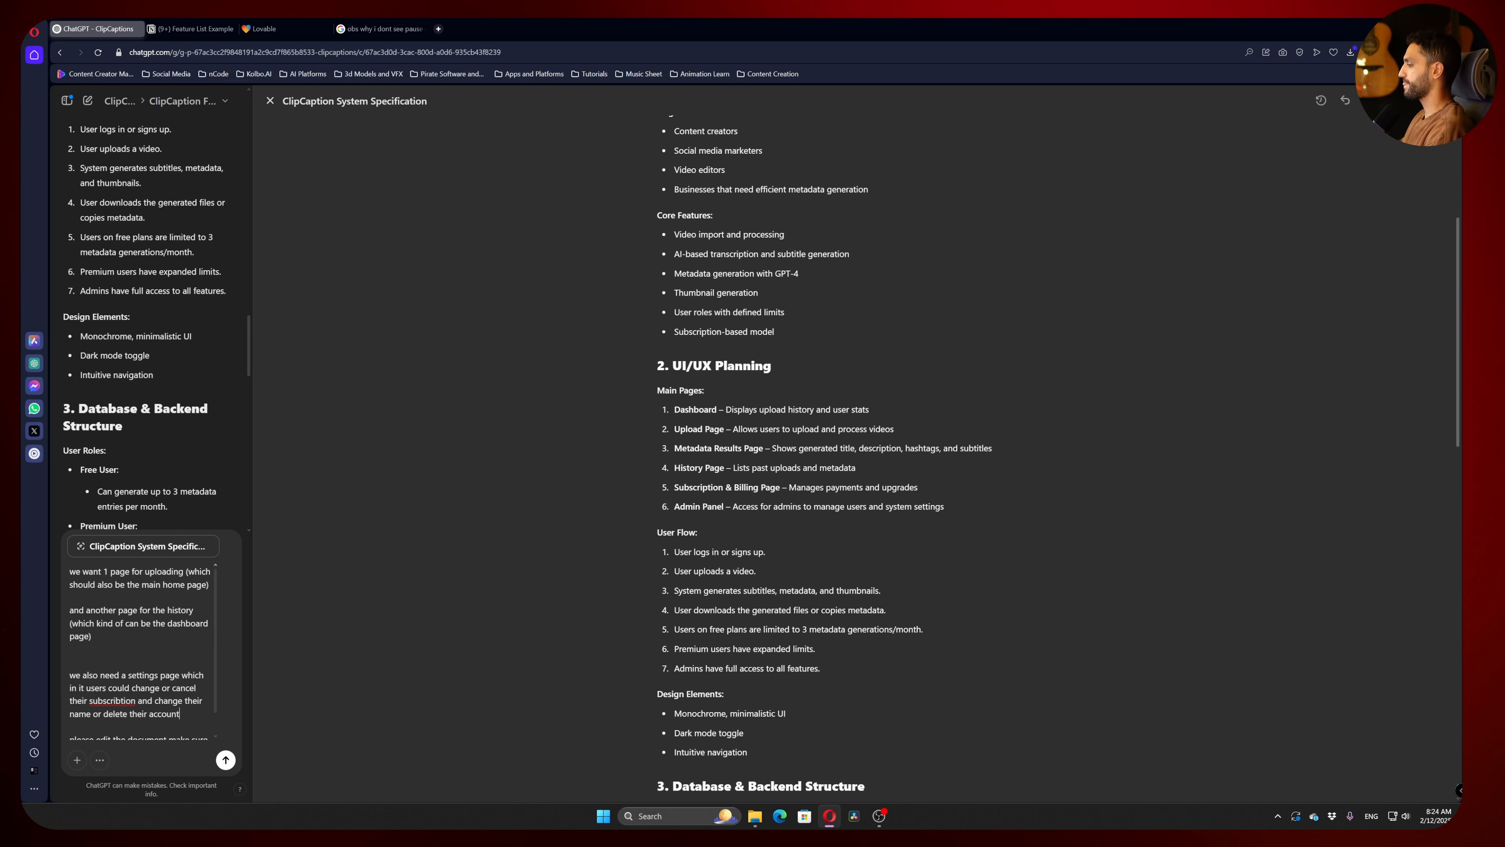
Add "for admin role, make another page for the admin panel as we discussed" below the settings paragraph and send the message
{"action": "key", "text": "Return"}
{"action": "key", "text": "Return"}
{"action": "type", "text": "for admin role, make an"}
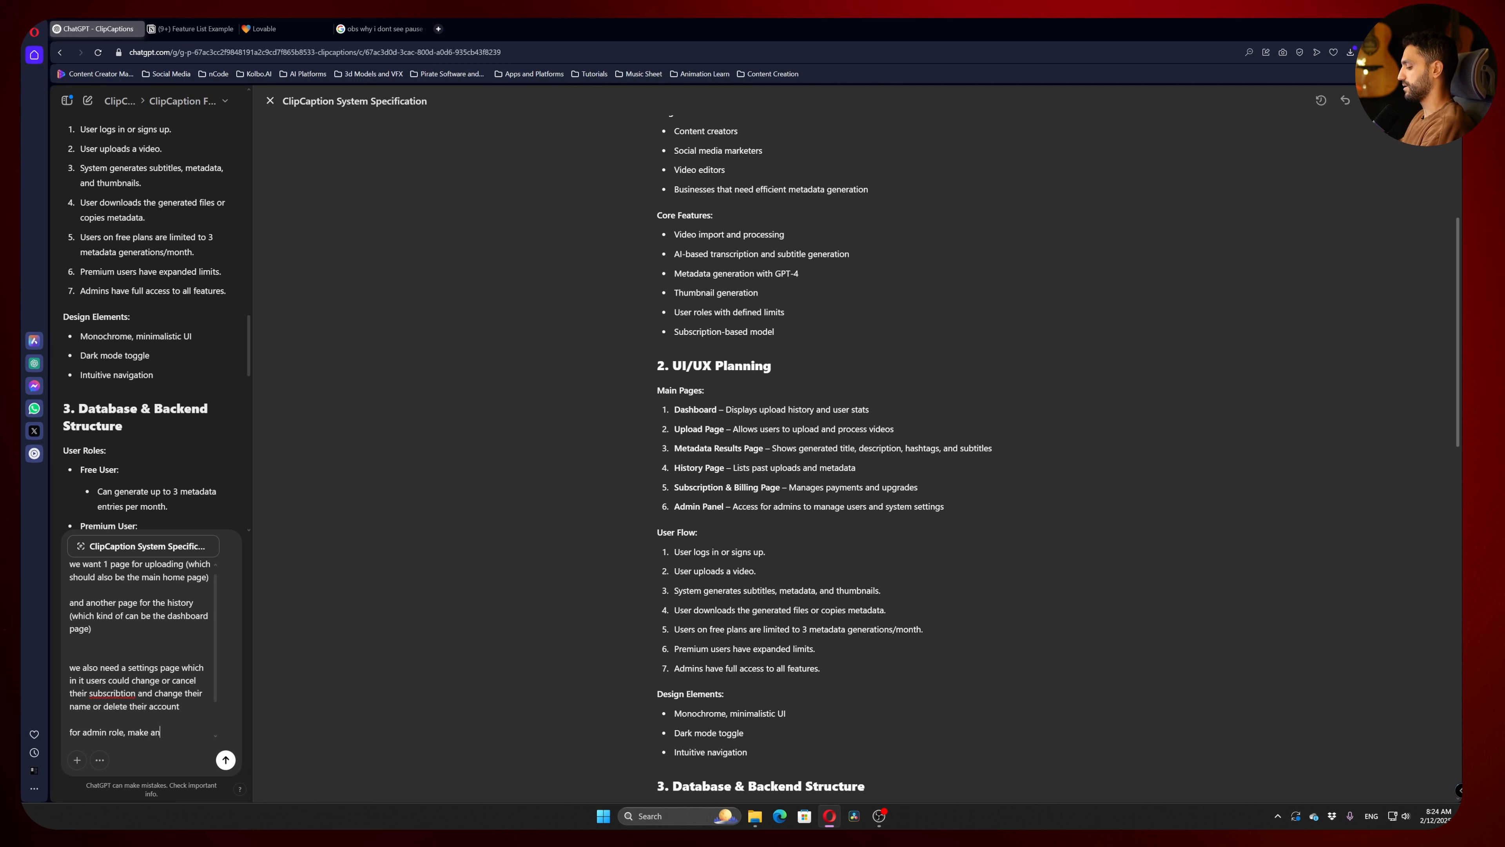
{"action": "type", "text": "other page for the admin p"}
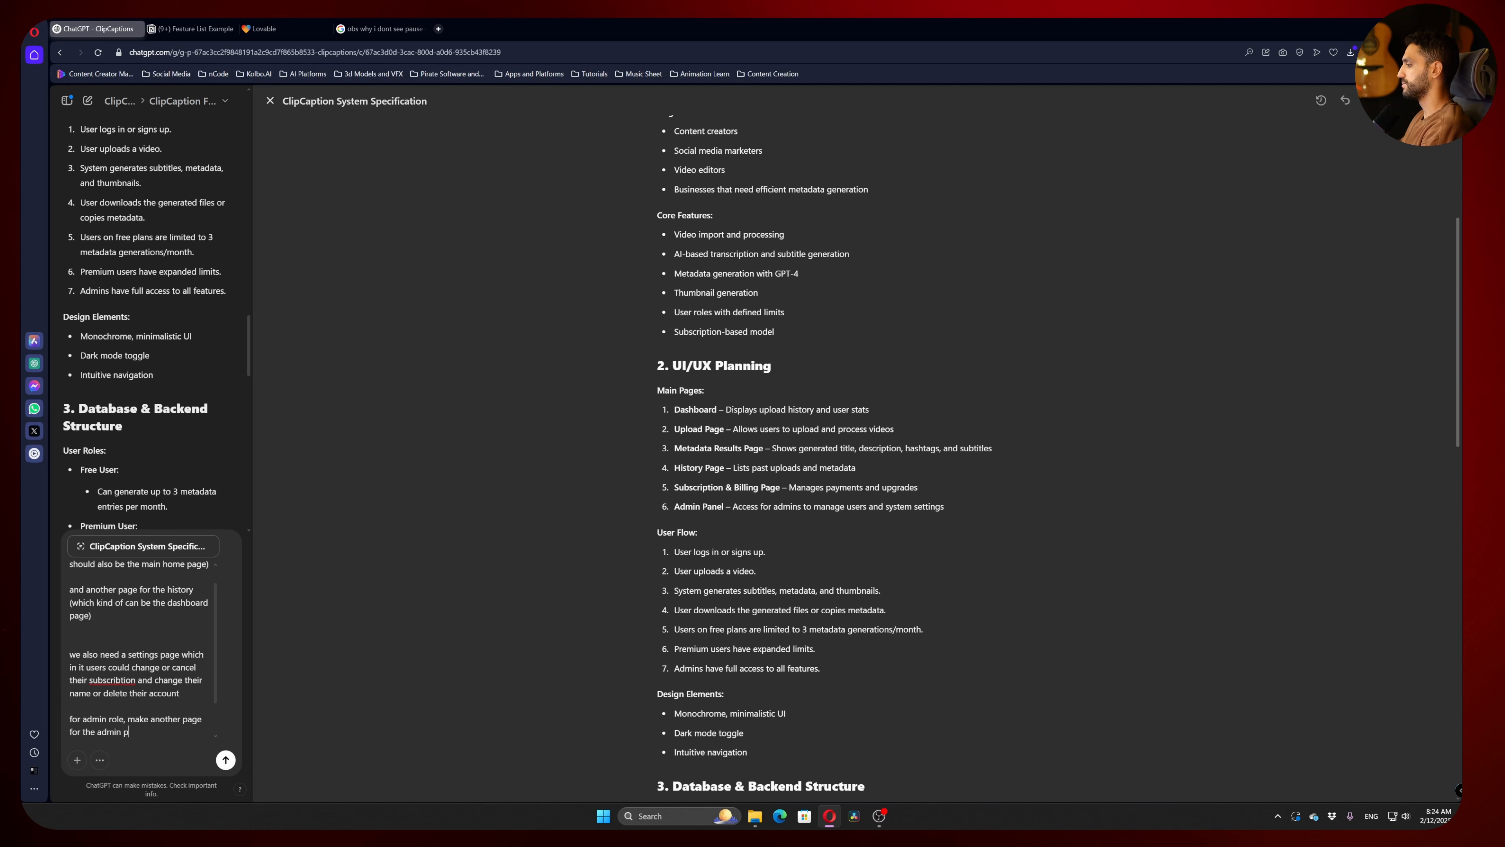
{"action": "type", "text": "anel as we discussed"}
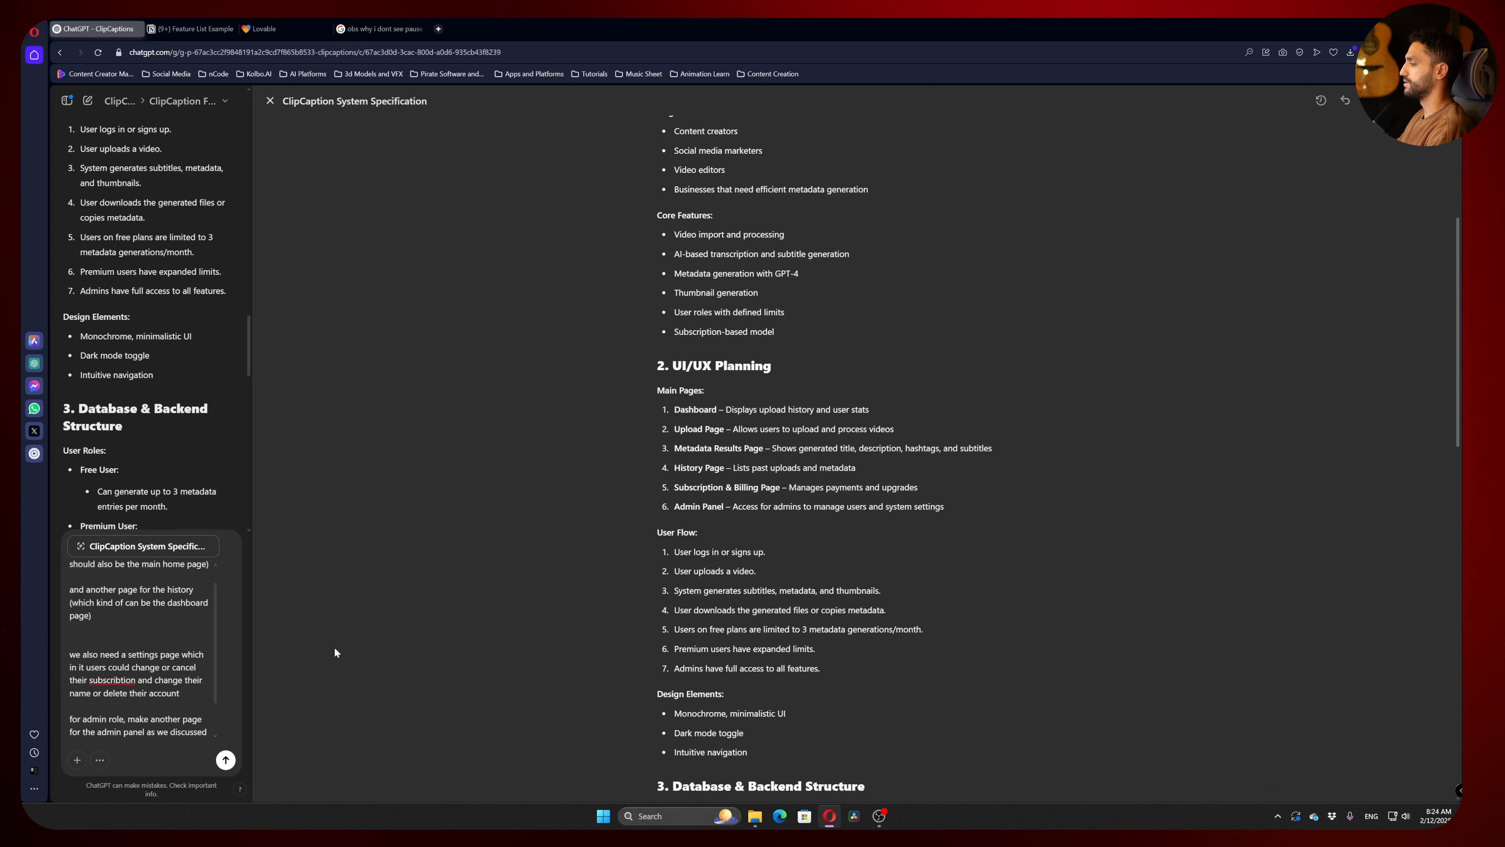
{"action": "key", "text": "Return"}
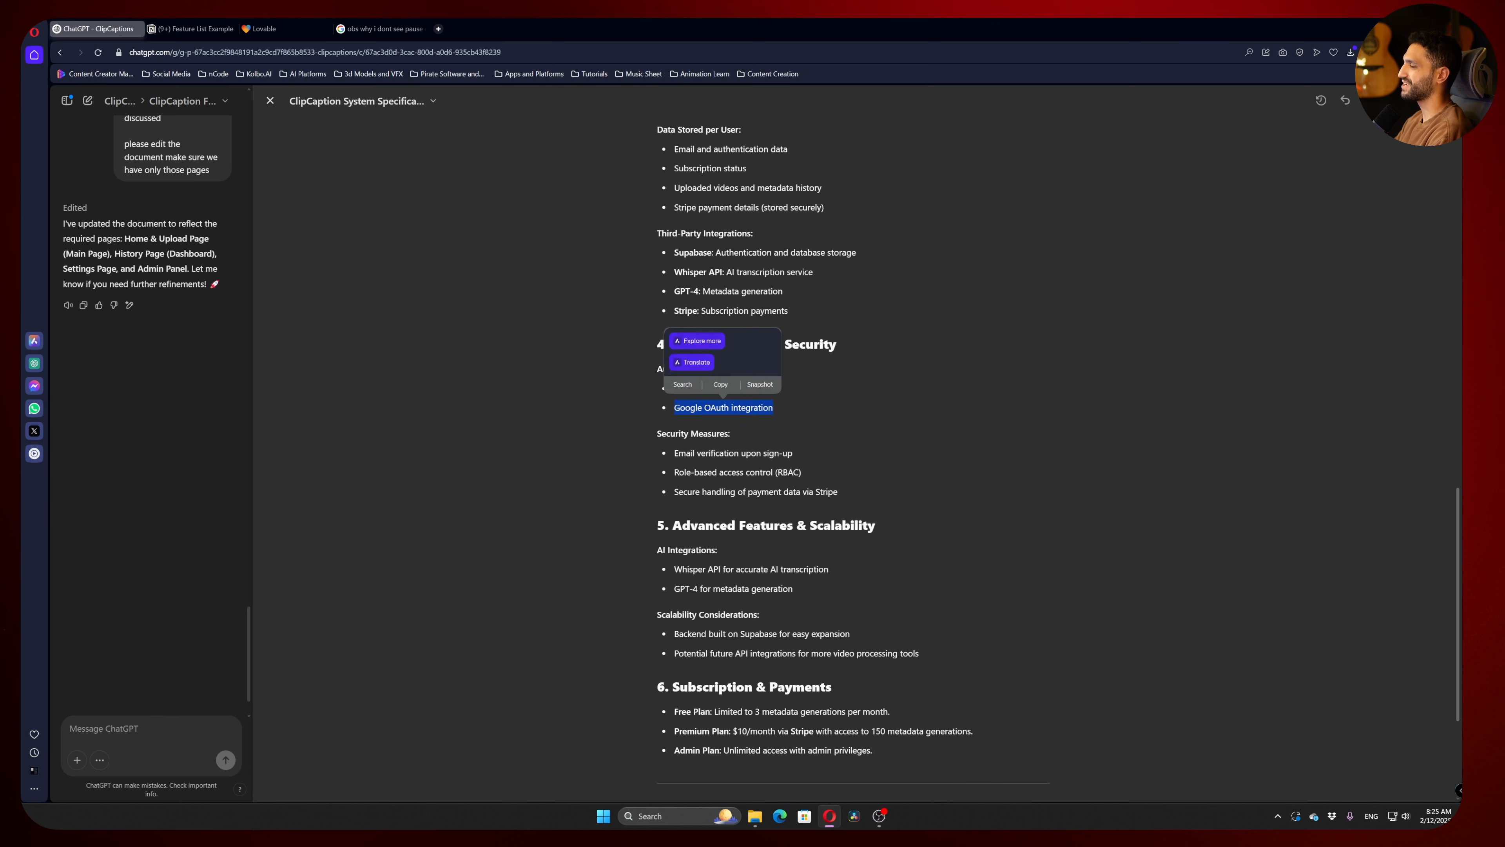
Delete the "Google OAuth integration" bullet and the Security Measures list from section 4 of the specification
{"action": "triple_click", "coordinate": [751, 475]}
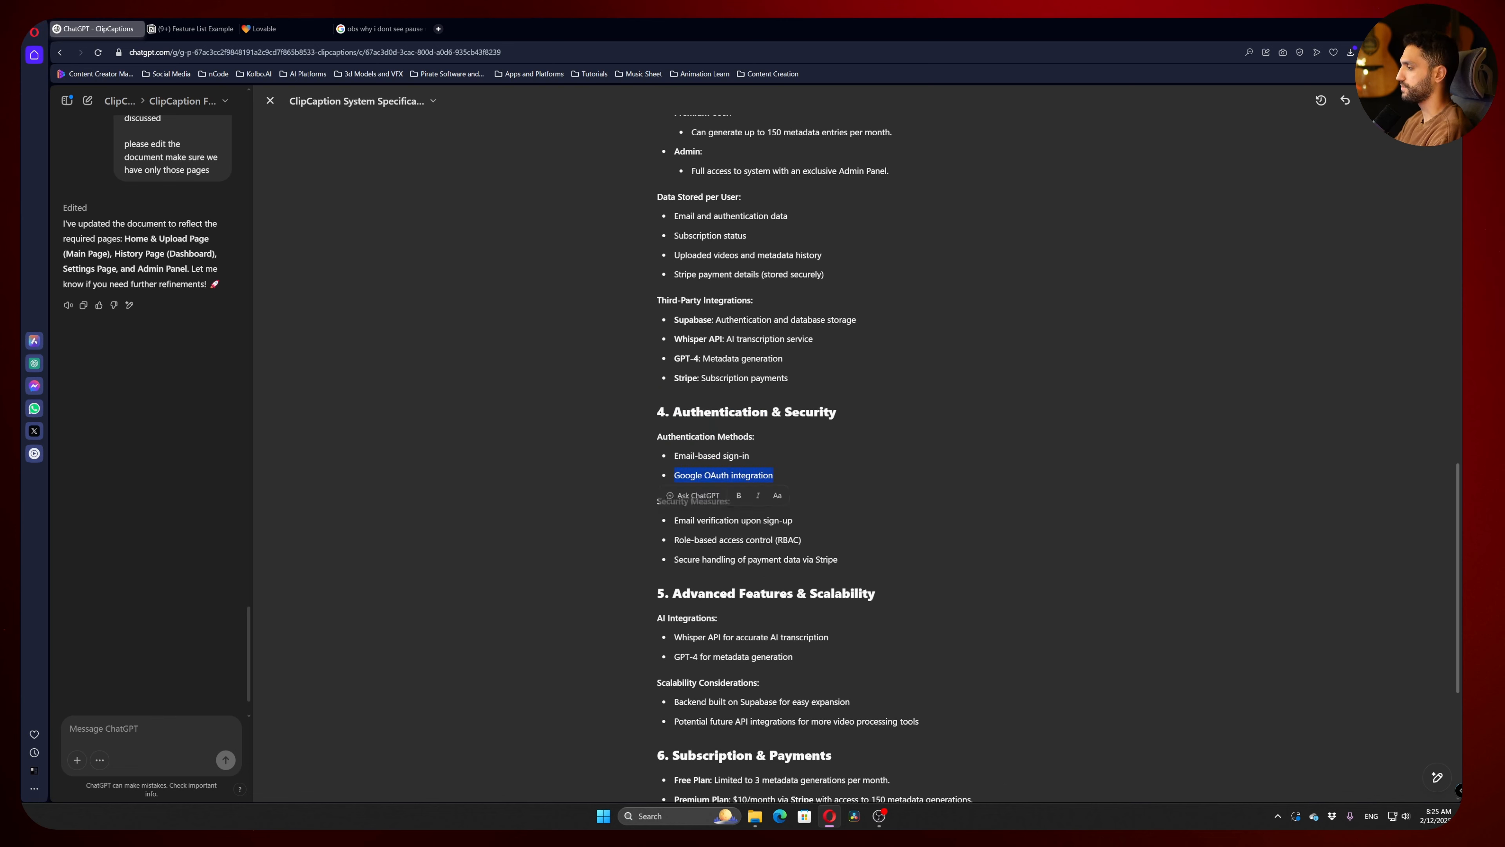
{"action": "key", "text": "BackSpace"}
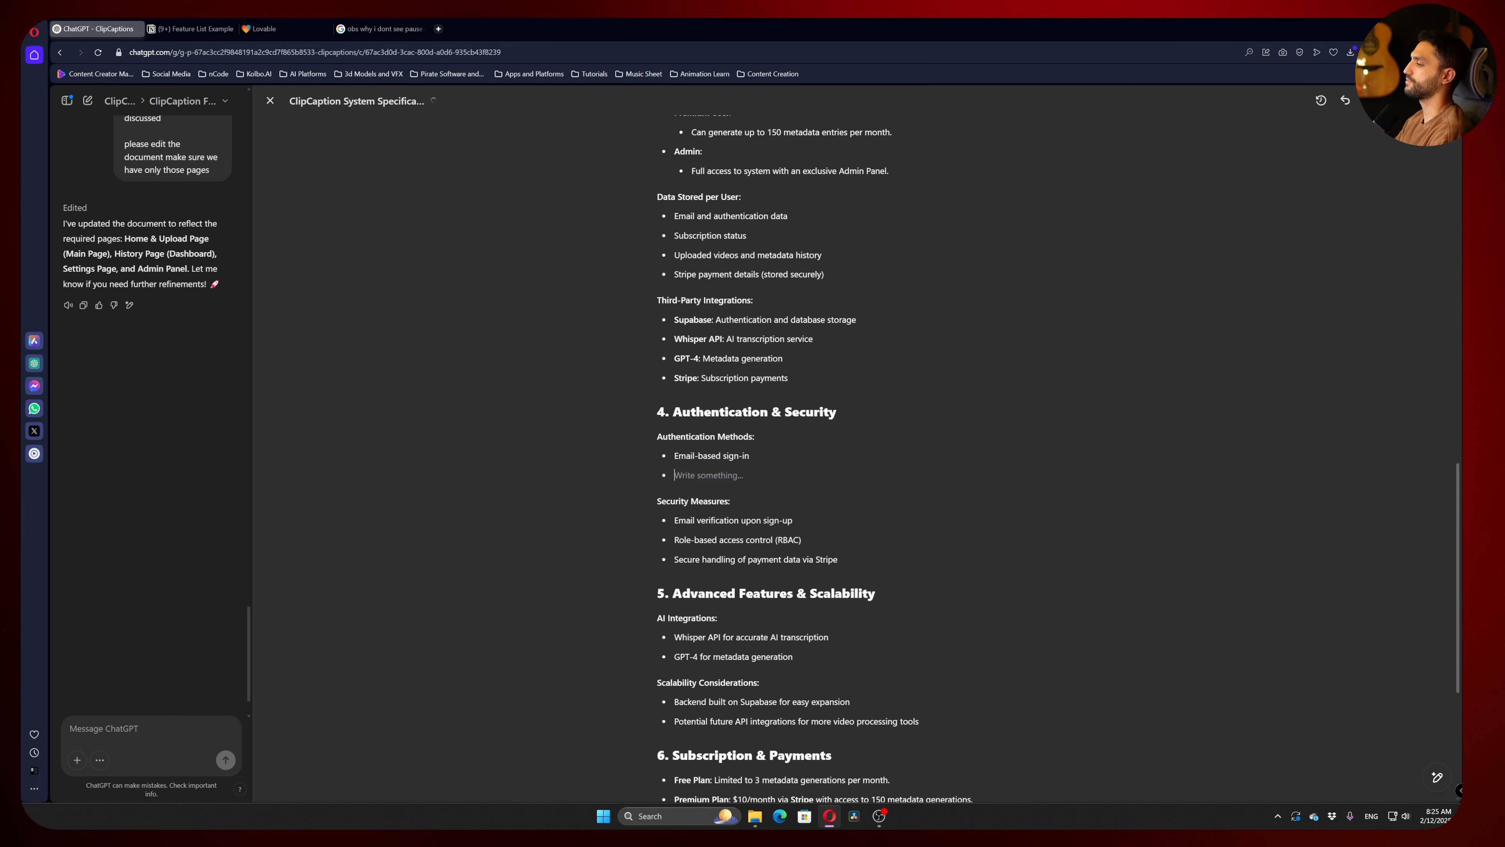
{"action": "key", "text": "BackSpace"}
{"action": "scroll", "coordinate": [852, 458], "scroll_direction": "down", "scroll_amount": 1}
{"action": "triple_click", "coordinate": [770, 444]}
{"action": "key", "text": "BackSpace"}
{"action": "key", "text": "BackSpace"}
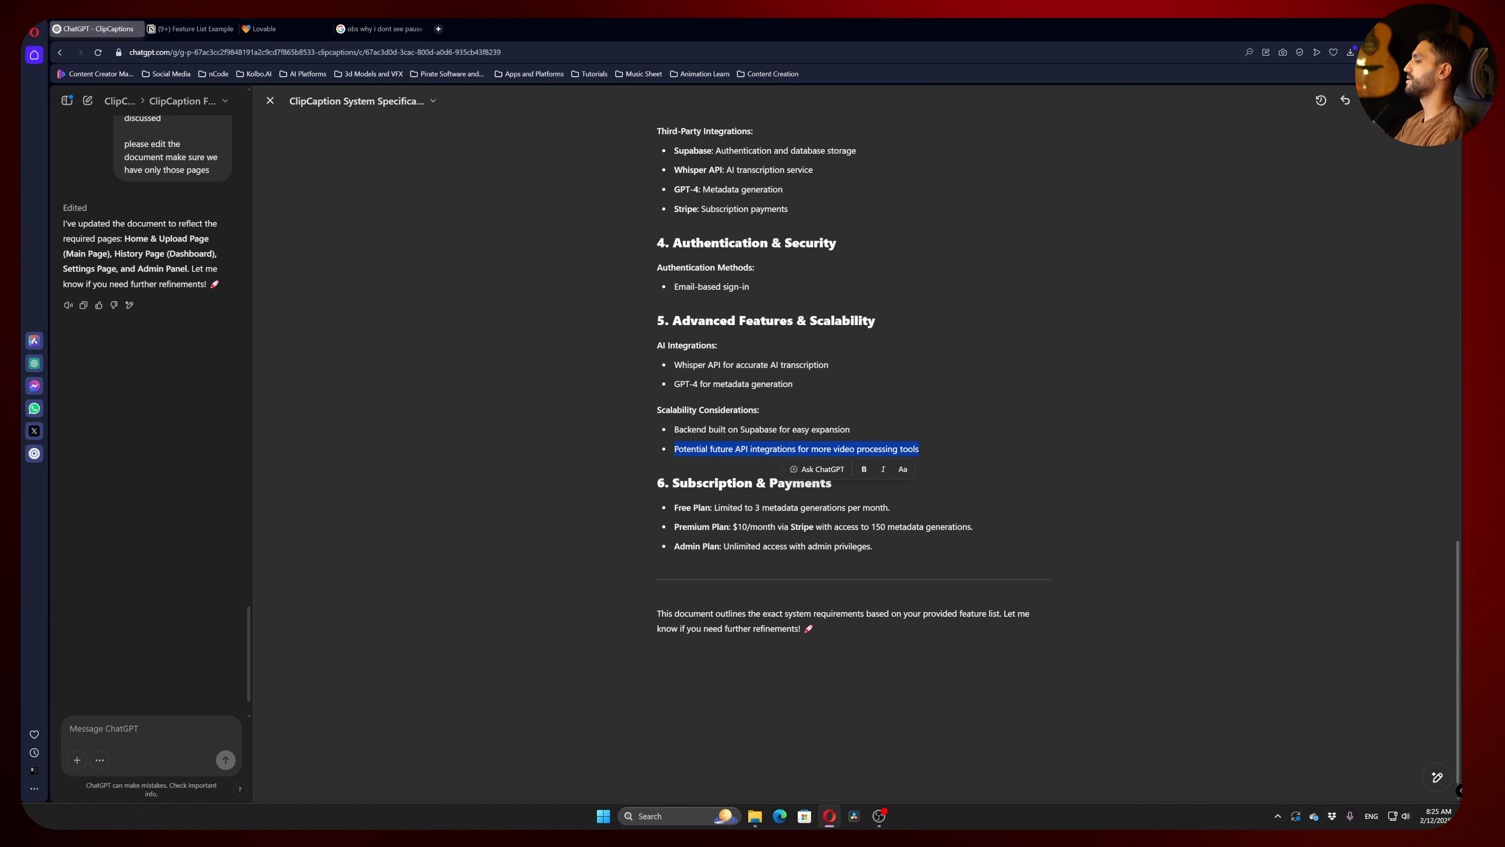
Delete the "Potential future API integrations for more video processing tools" bullet and the closing paragraph at the end of the document
{"action": "key", "text": "BackSpace"}
{"action": "key", "text": "BackSpace"}
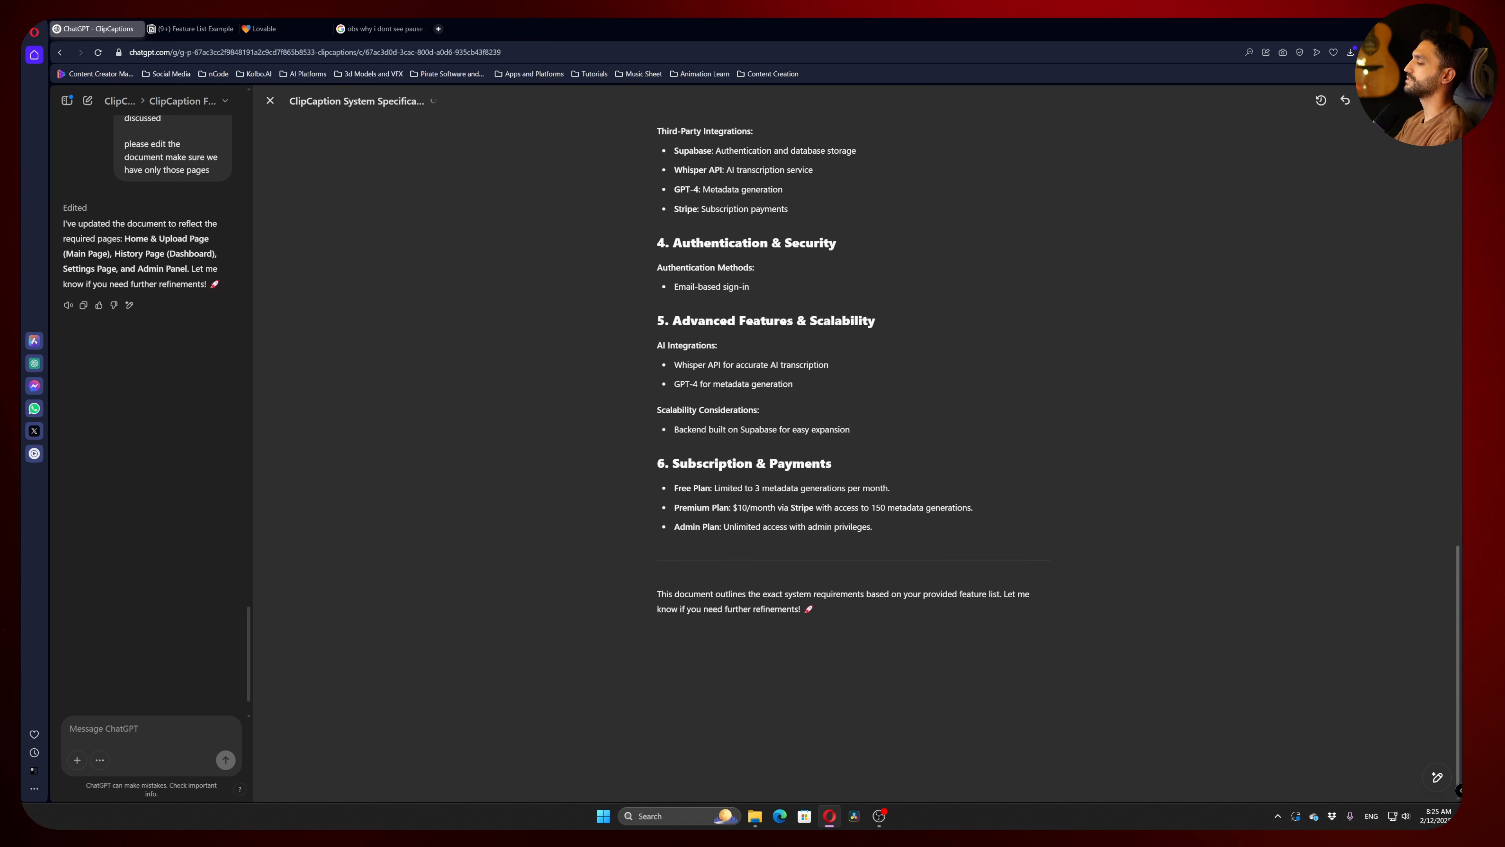
{"action": "left_click_drag", "start_coordinate": [816, 609], "coordinate": [635, 591]}
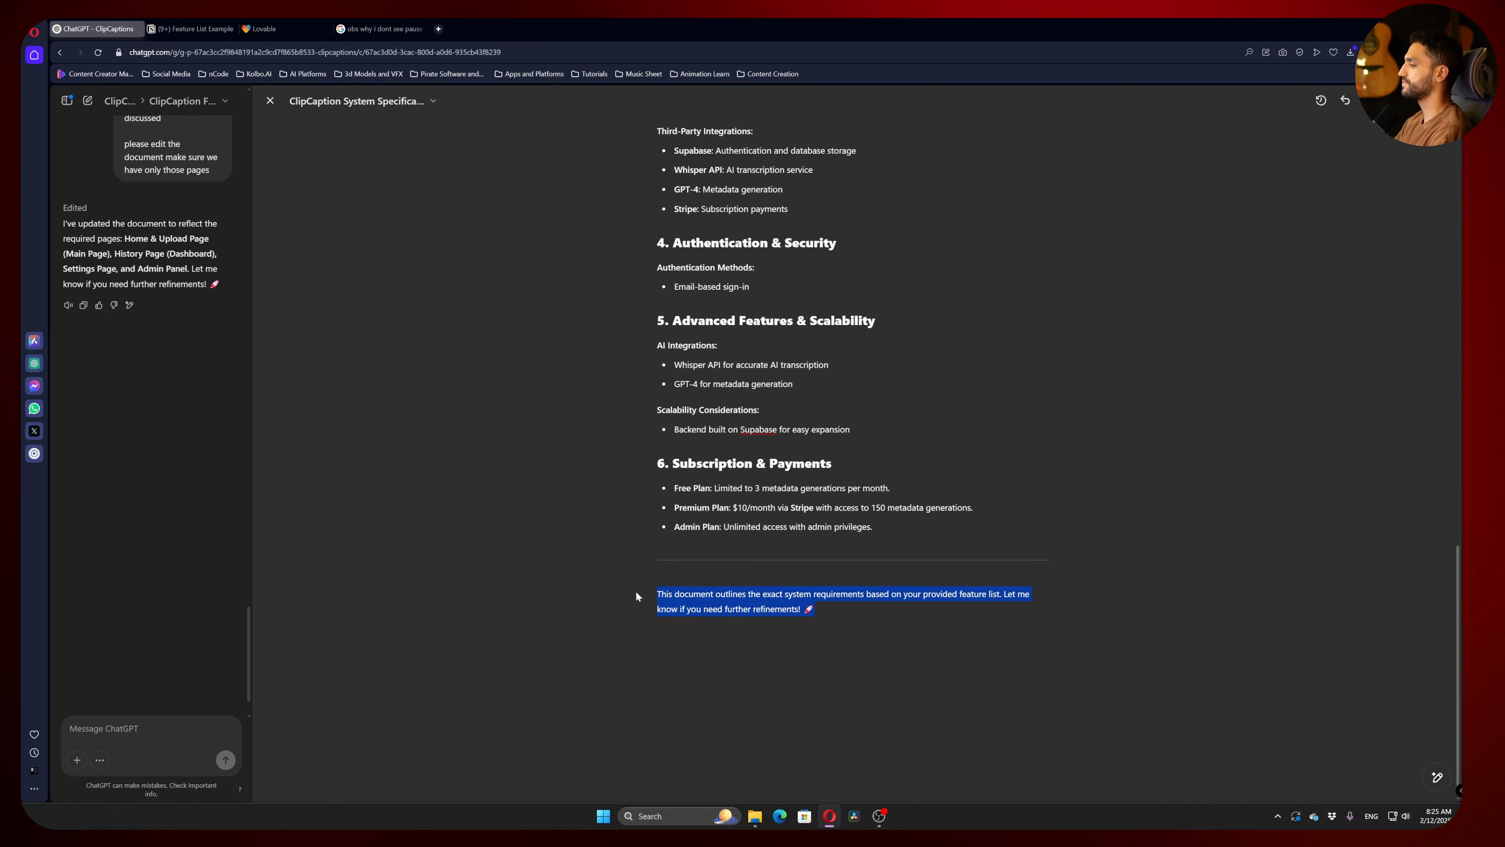
{"action": "key", "text": "BackSpace"}
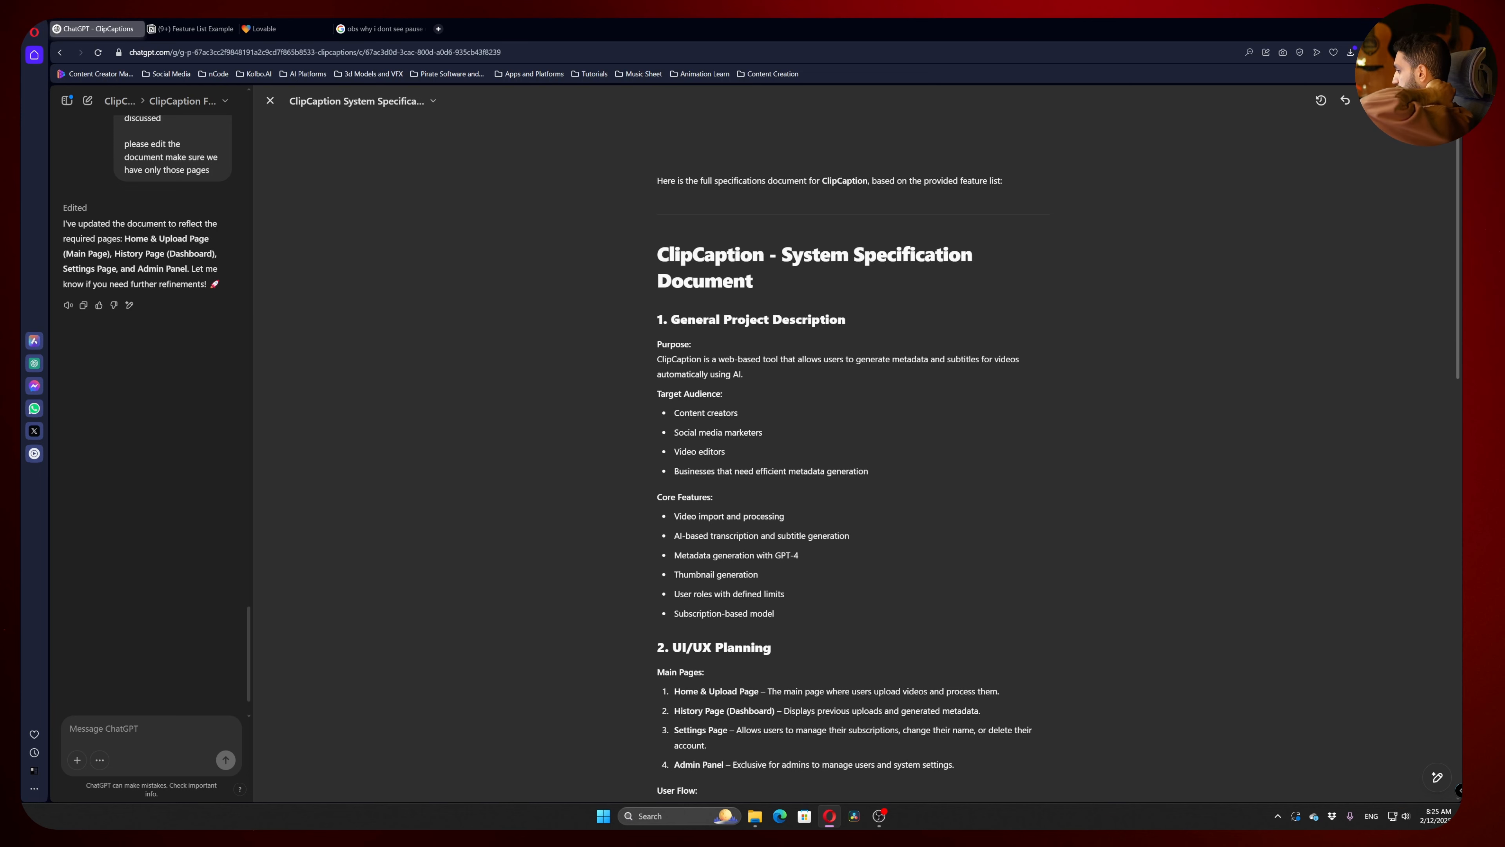
Write "lets make a plan to what fields we going to have in the metadata creation" as a new chat message
{"action": "scroll", "coordinate": [853, 474], "scroll_direction": "down", "scroll_amount": 5}
{"action": "type", "text": "lets make a plan to what fields"}
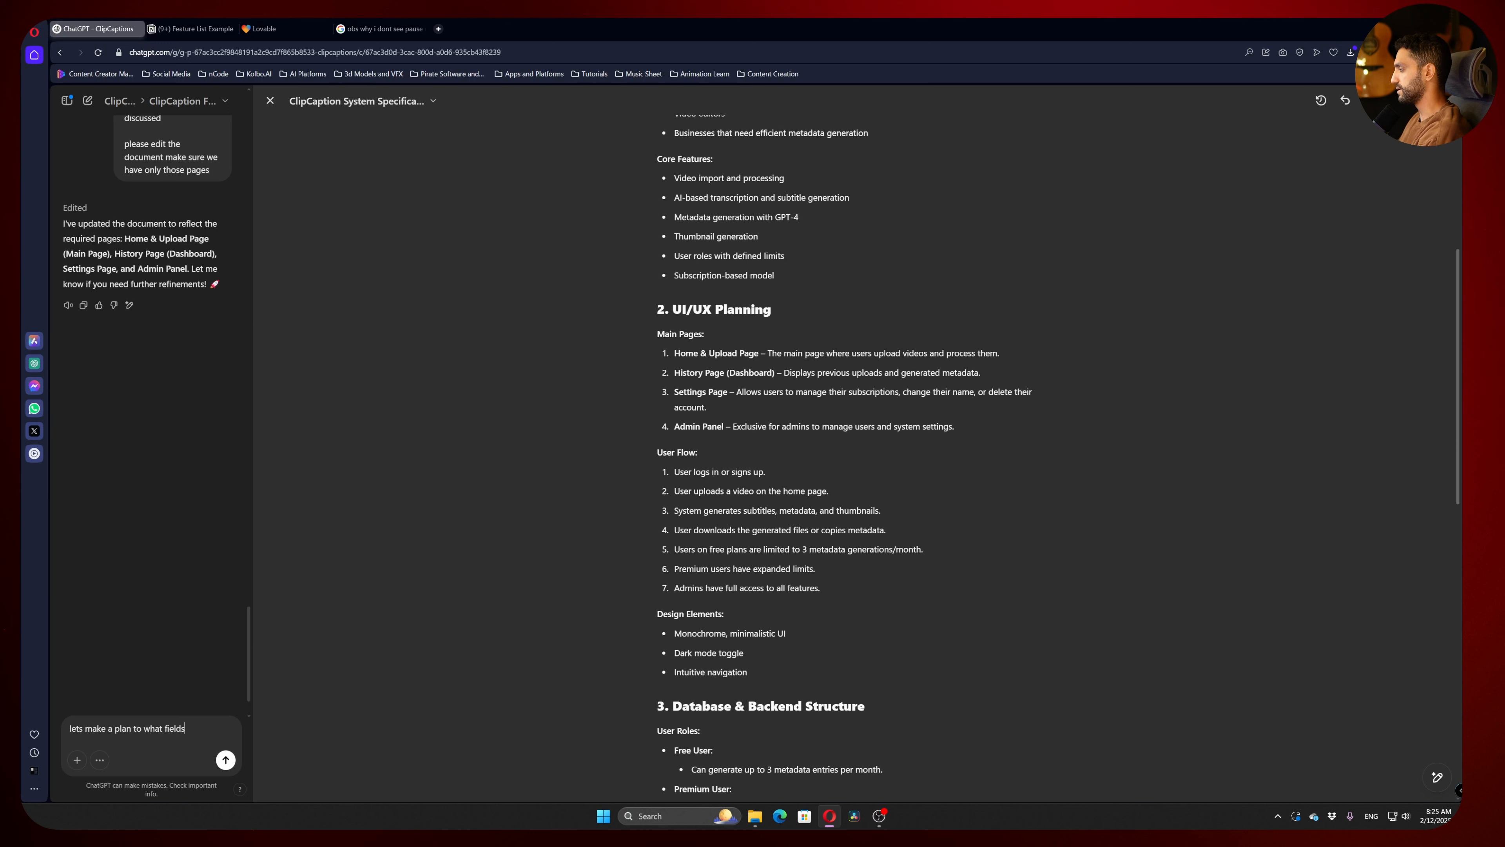
{"action": "type", "text": " we going to have in the"}
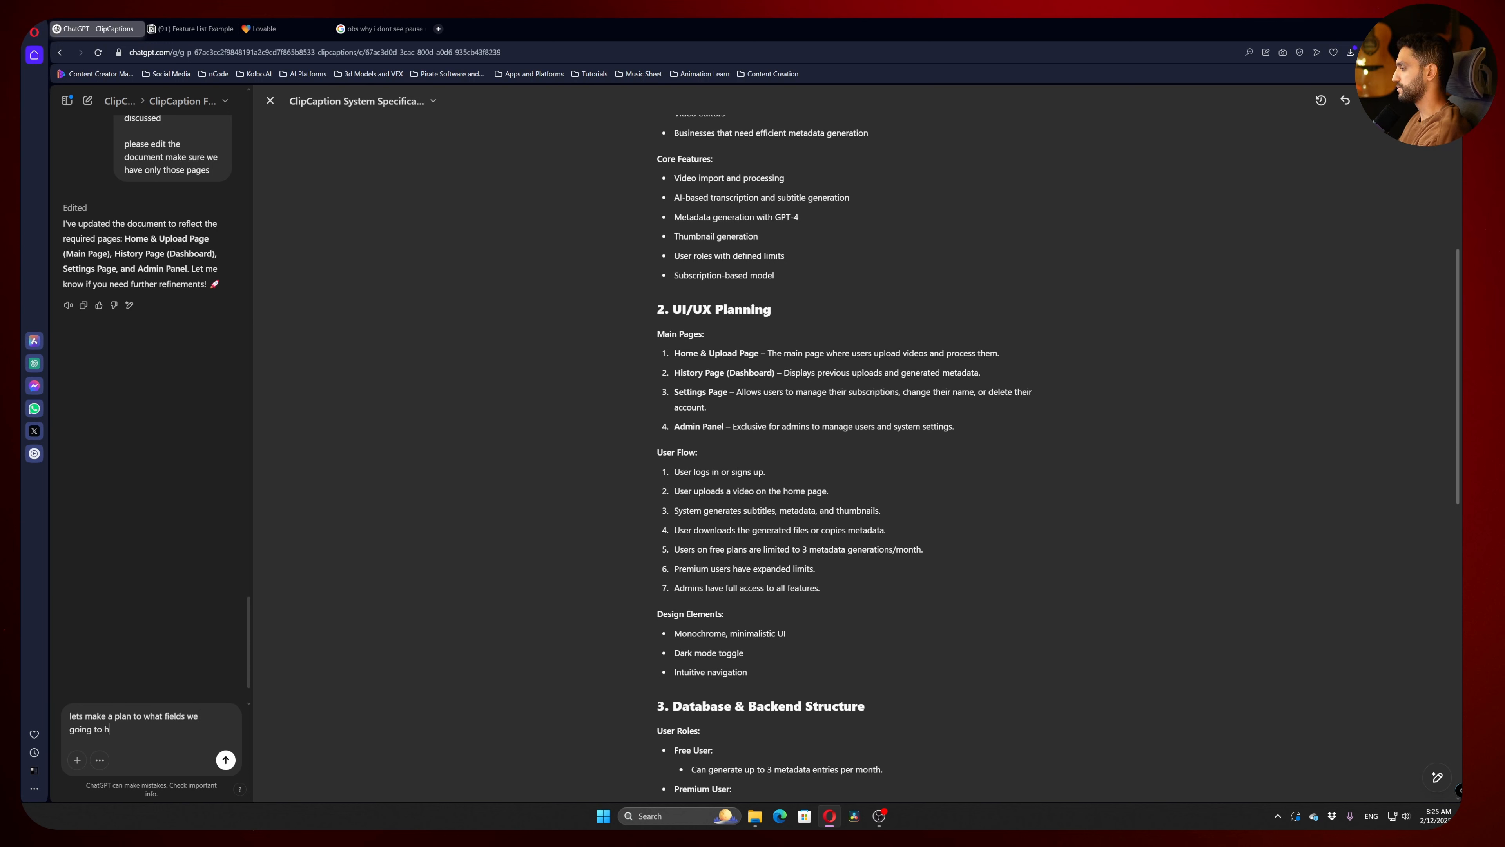
{"action": "type", "text": " metadata creation"}
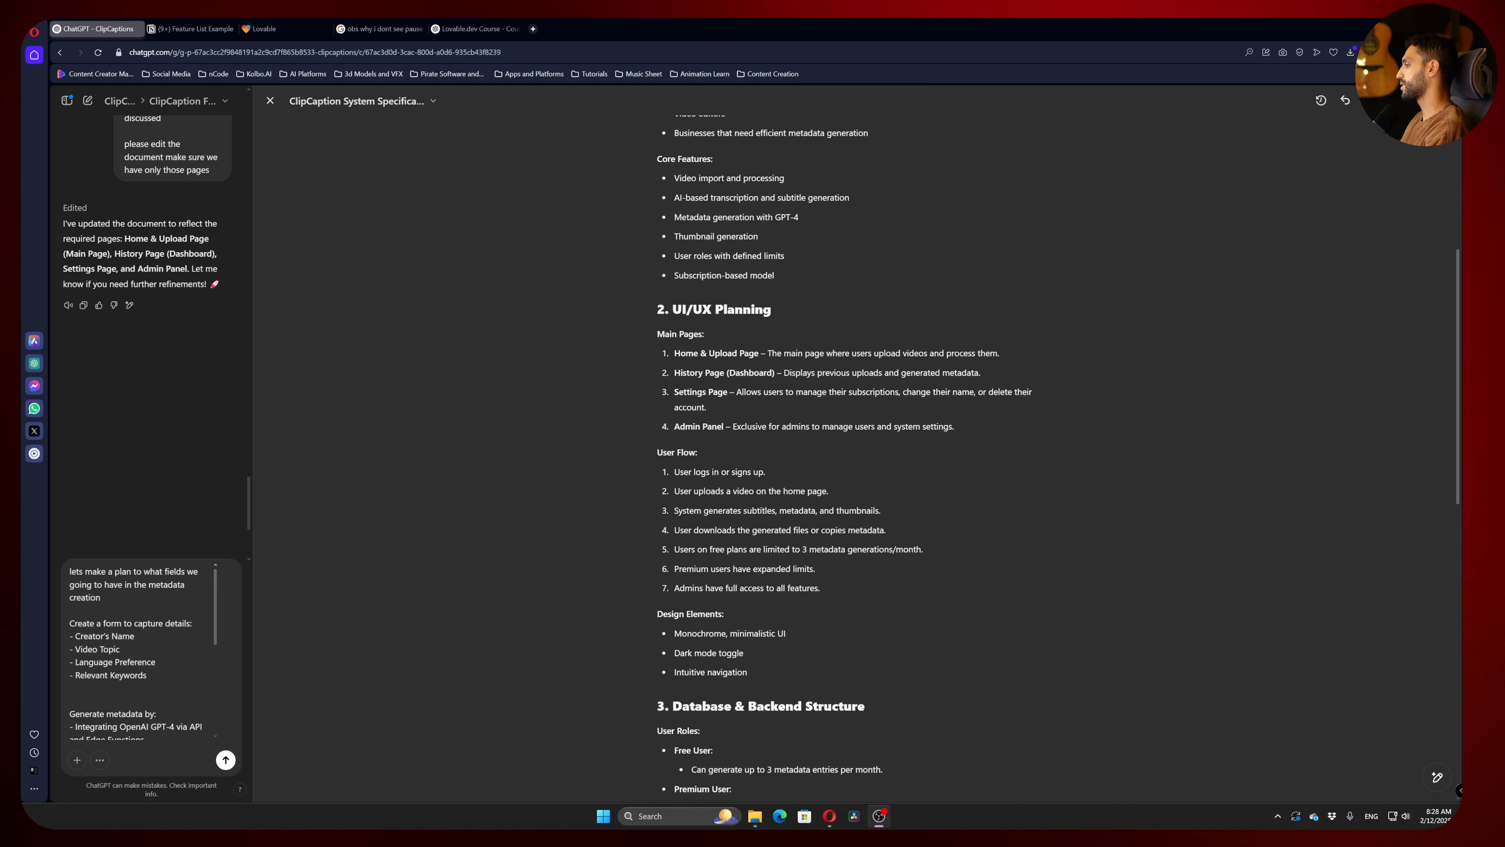
Look through the edited specification from UI/UX Planning to Advanced Features & Scalability
{"action": "scroll", "coordinate": [142, 652], "scroll_direction": "down", "scroll_amount": 2}
{"action": "scroll", "coordinate": [142, 652], "scroll_direction": "up", "scroll_amount": 2}
{"action": "scroll", "coordinate": [853, 457], "scroll_direction": "up", "scroll_amount": 5}
{"action": "scroll", "coordinate": [853, 457], "scroll_direction": "down", "scroll_amount": 10}
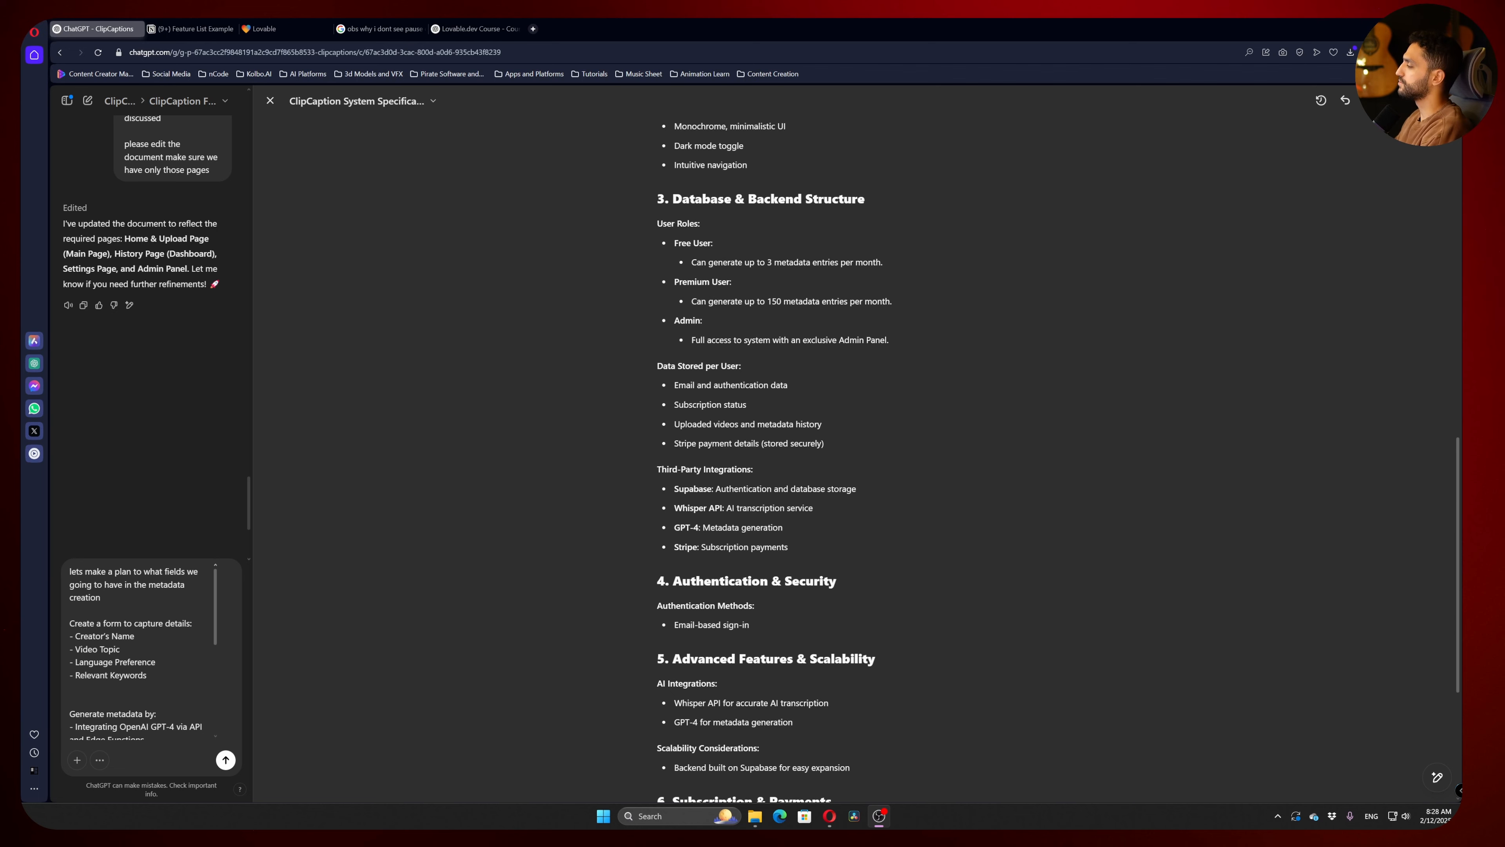
{"action": "scroll", "coordinate": [650, 496], "scroll_direction": "up", "scroll_amount": 5}
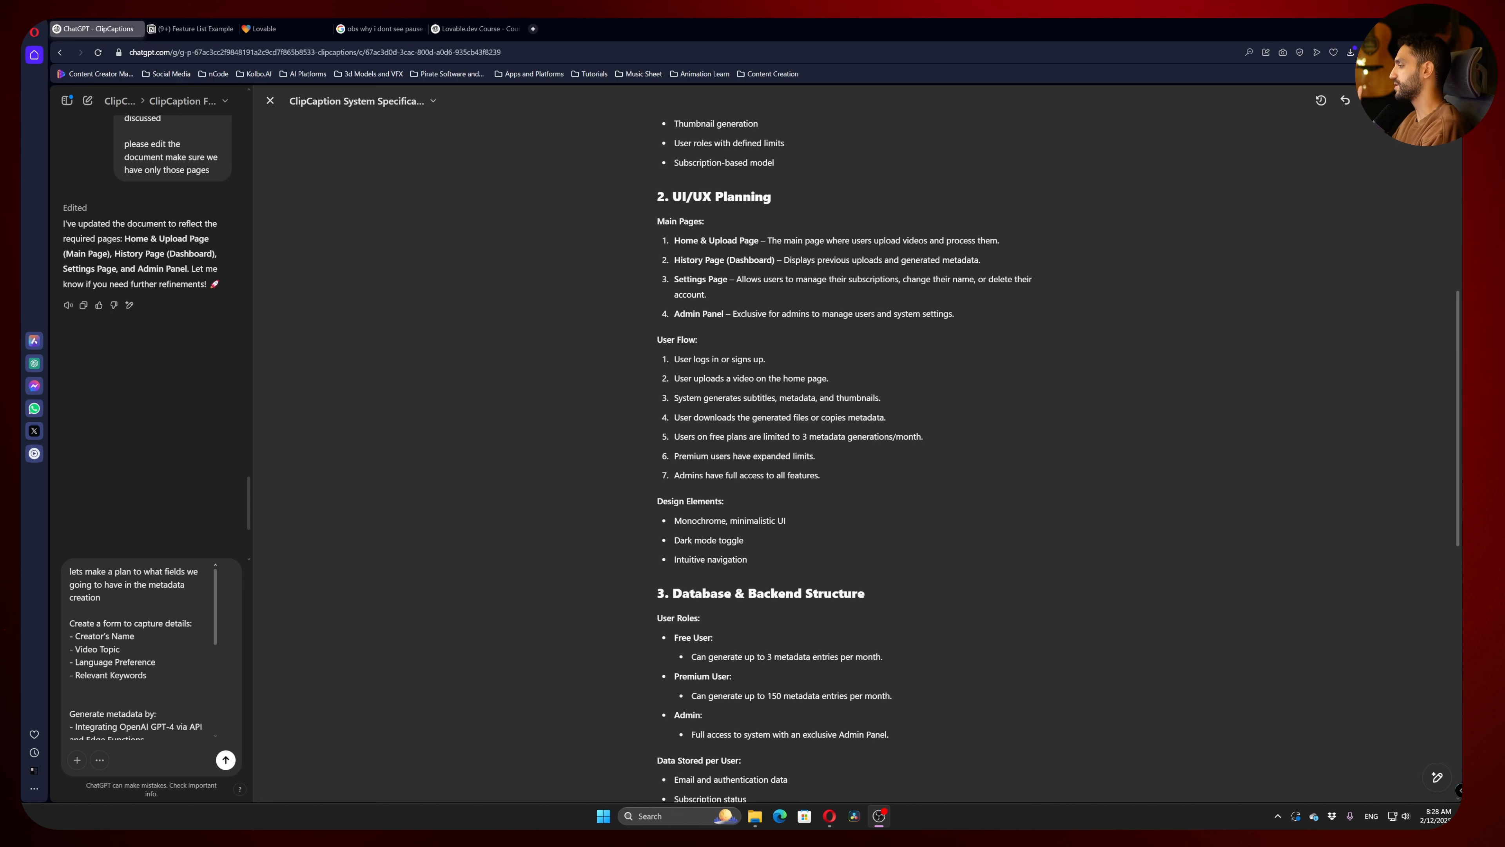
Review the drafted message's form fields and its metadata generation outputs for YouTube, Instagram and TikTok
{"action": "left_click", "coordinate": [115, 622]}
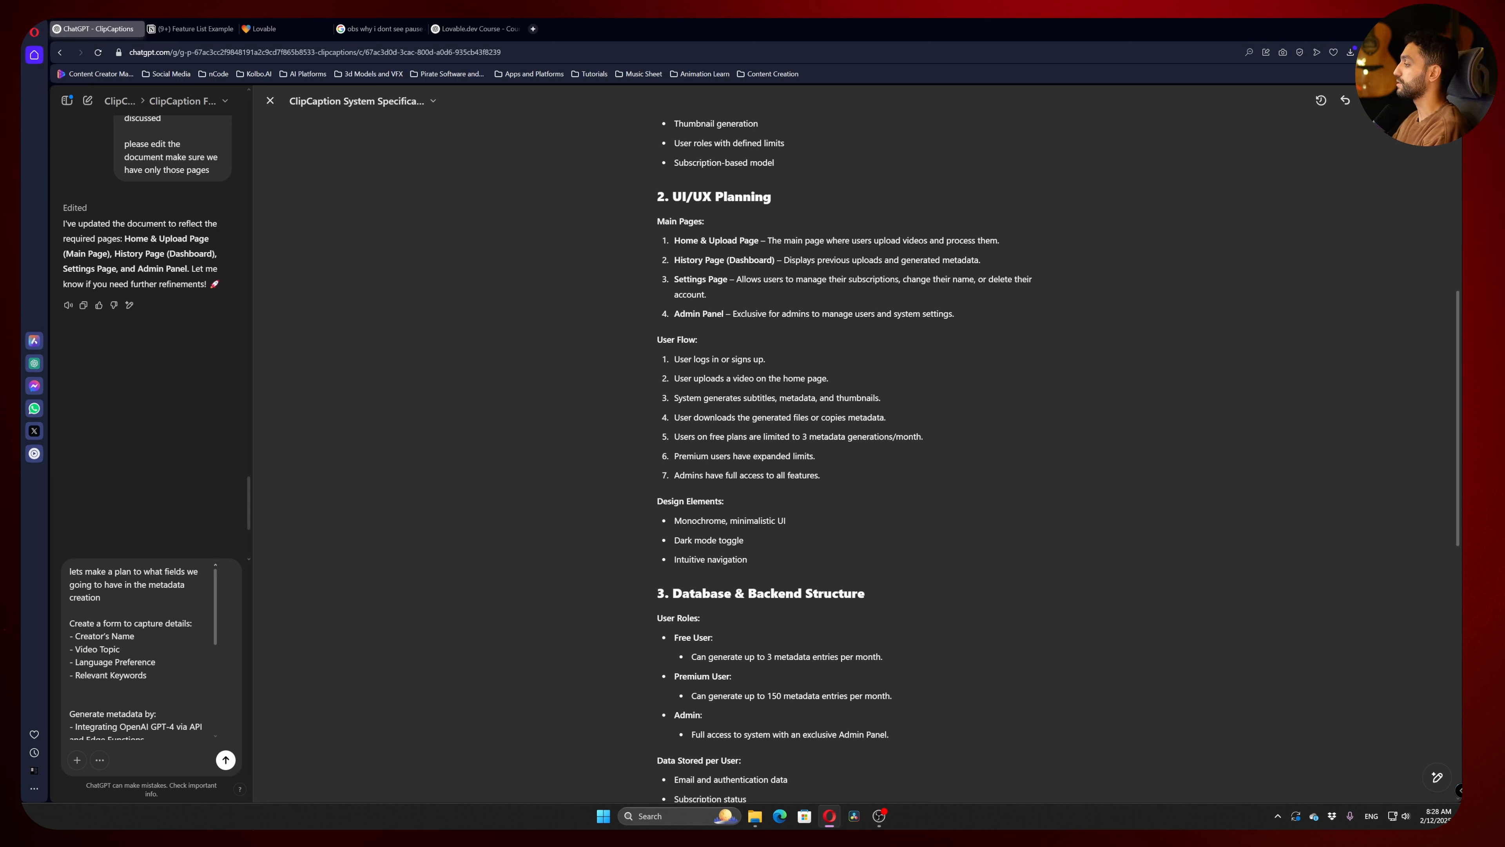
{"action": "triple_click", "coordinate": [122, 635]}
{"action": "left_click", "coordinate": [100, 649]}
{"action": "triple_click", "coordinate": [101, 649]}
{"action": "left_click", "coordinate": [129, 660]}
{"action": "triple_click", "coordinate": [129, 661]}
{"action": "key", "text": "ctrl+a"}
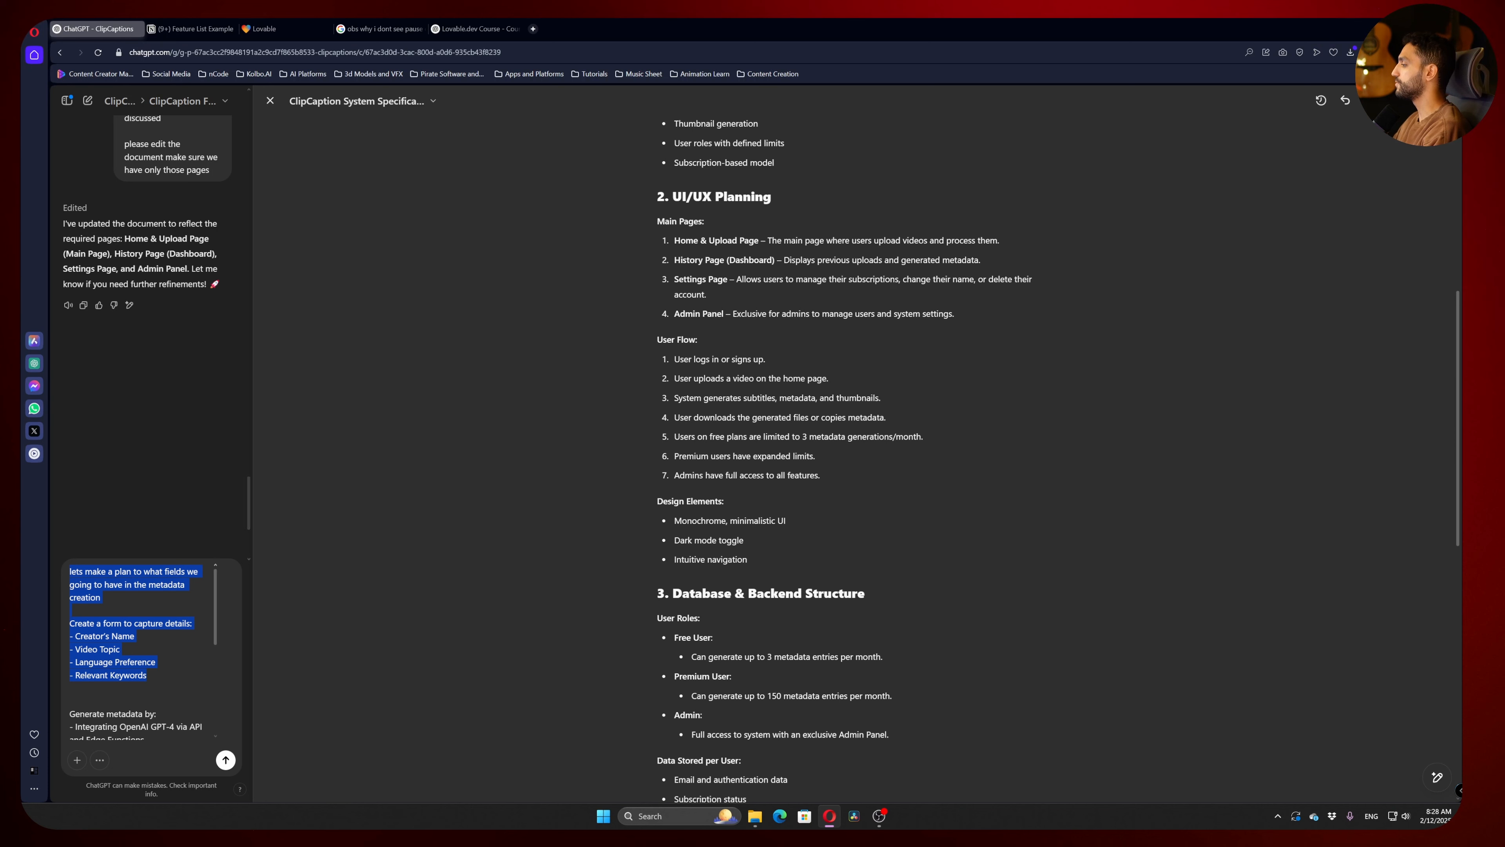
{"action": "key", "text": "ctrl+End"}
{"action": "scroll", "coordinate": [143, 649], "scroll_direction": "up", "scroll_amount": 2}
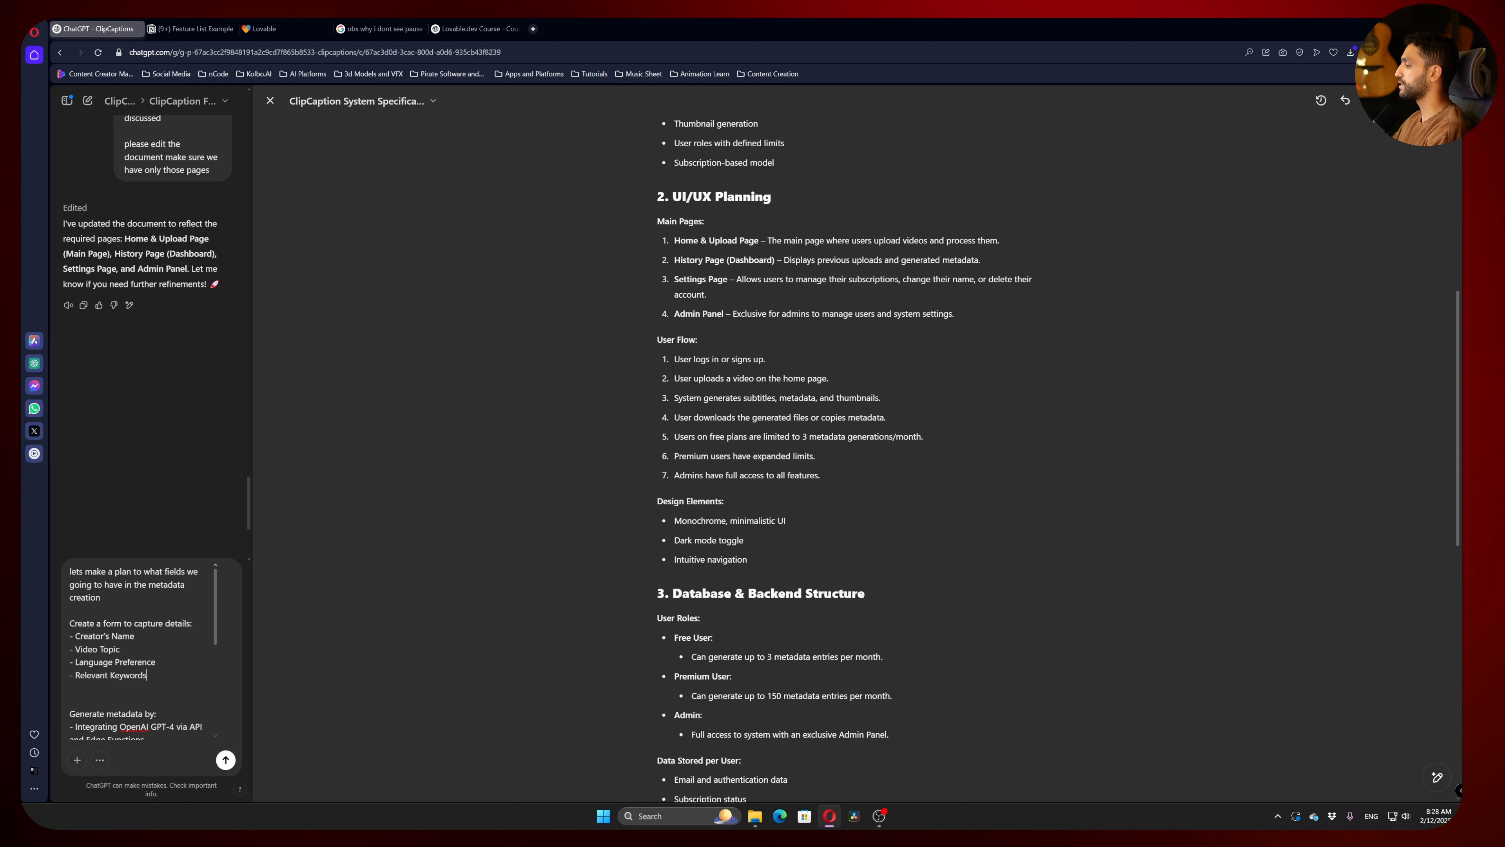
{"action": "scroll", "coordinate": [142, 649], "scroll_direction": "down", "scroll_amount": 1}
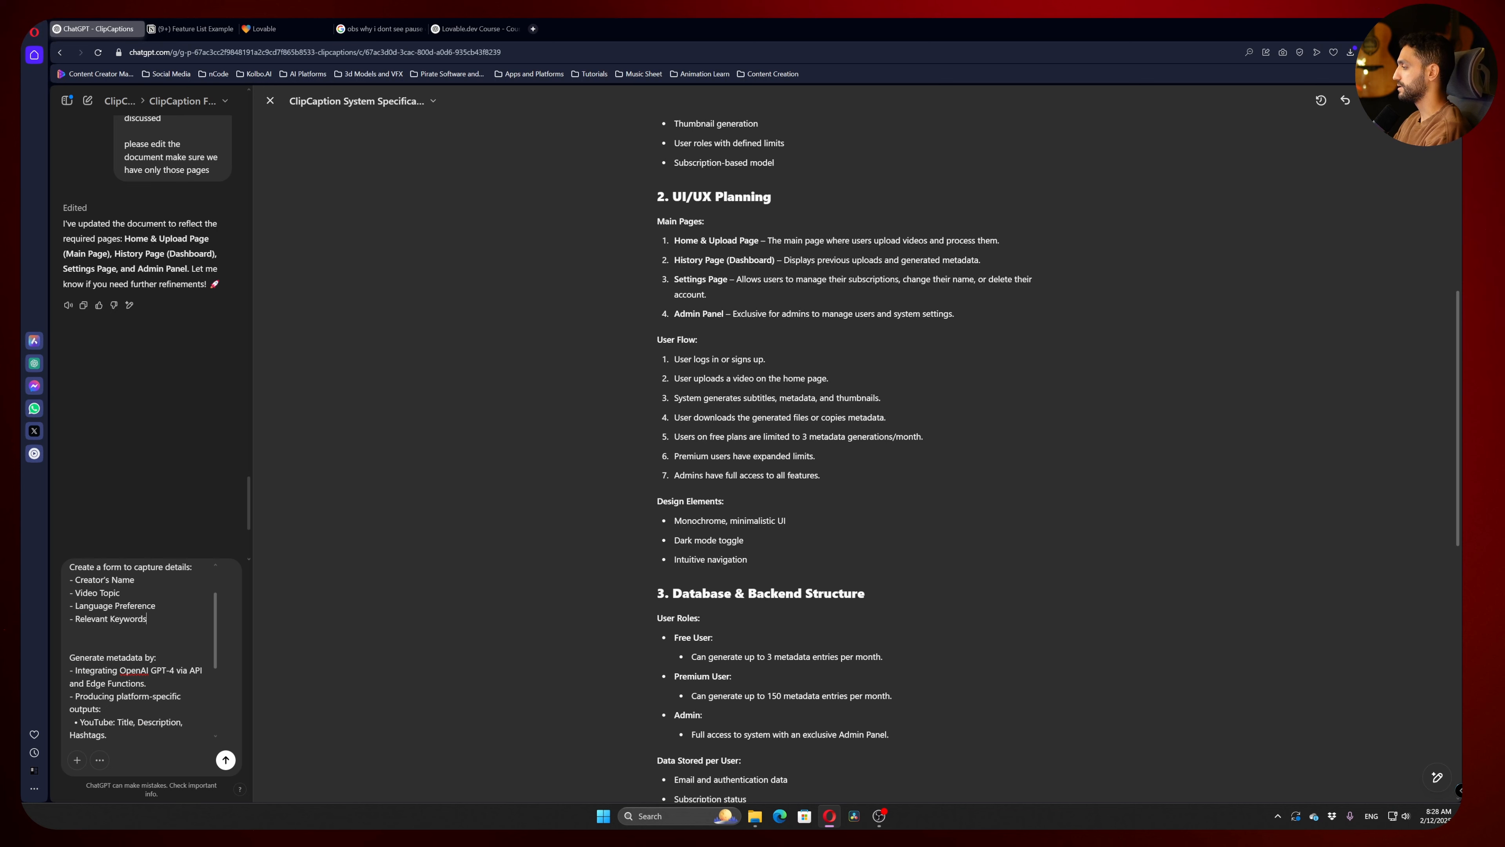
{"action": "scroll", "coordinate": [143, 652], "scroll_direction": "down", "scroll_amount": 1}
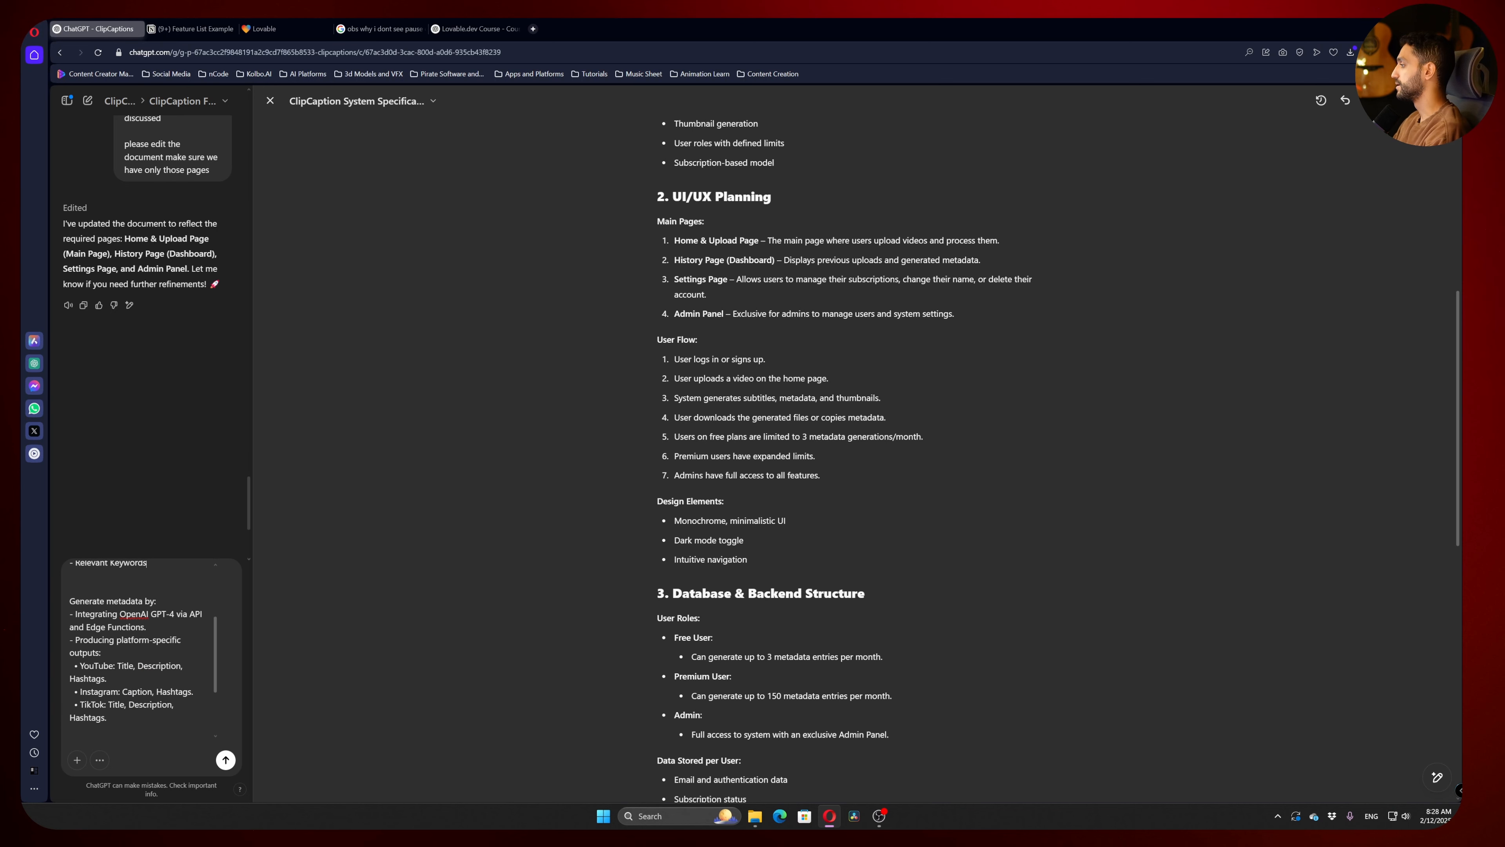
Add a blank line after the OpenAI GPT-4 integration item and after the "Producing platform-specific outputs:" line in the drafted message
{"action": "left_click_drag", "start_coordinate": [70, 600], "coordinate": [146, 626]}
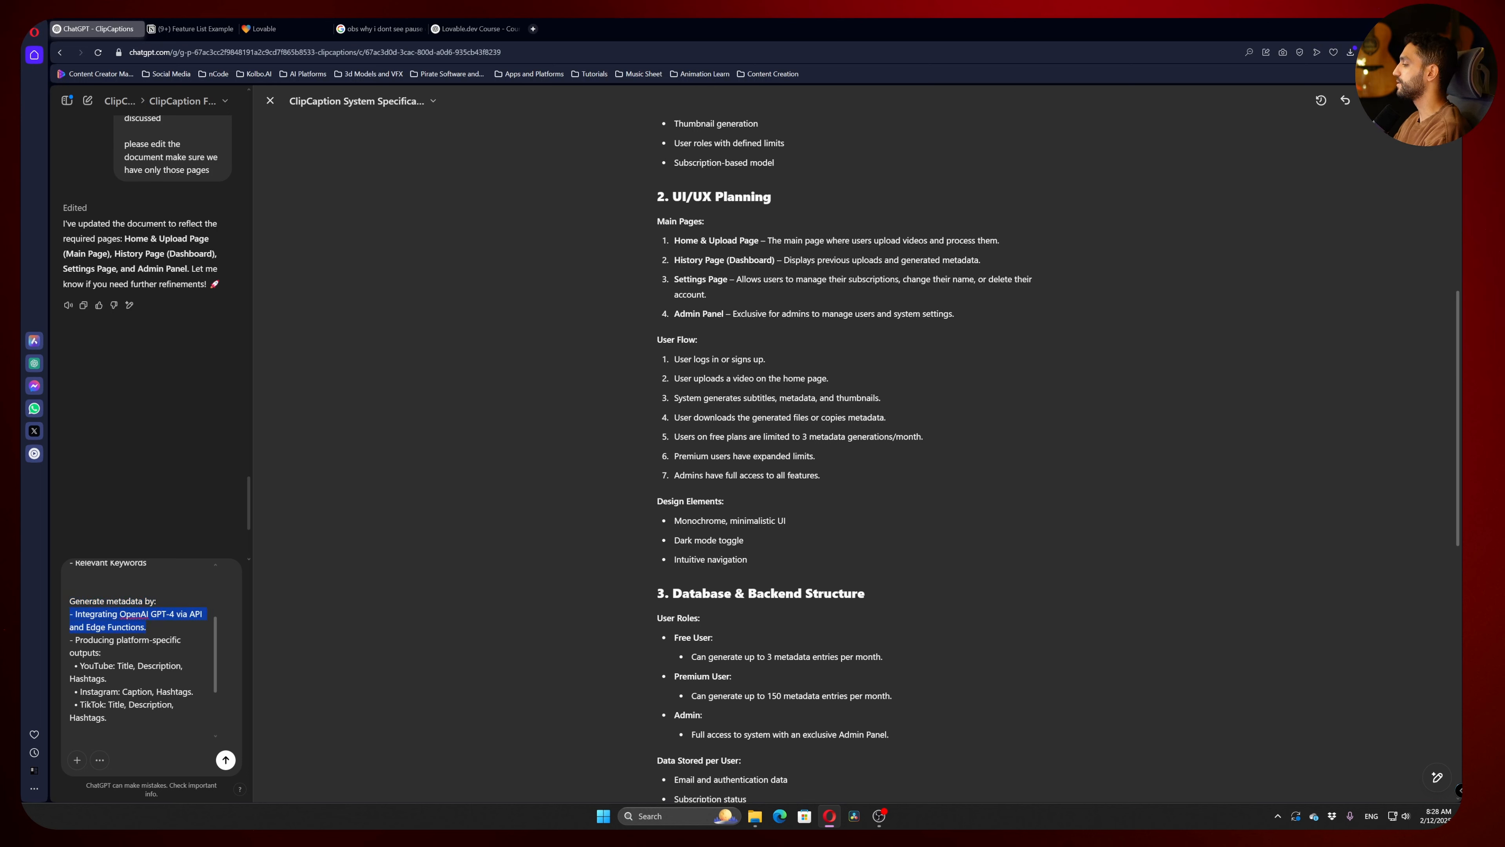
{"action": "left_click", "coordinate": [146, 627]}
{"action": "key", "text": "shift+Return"}
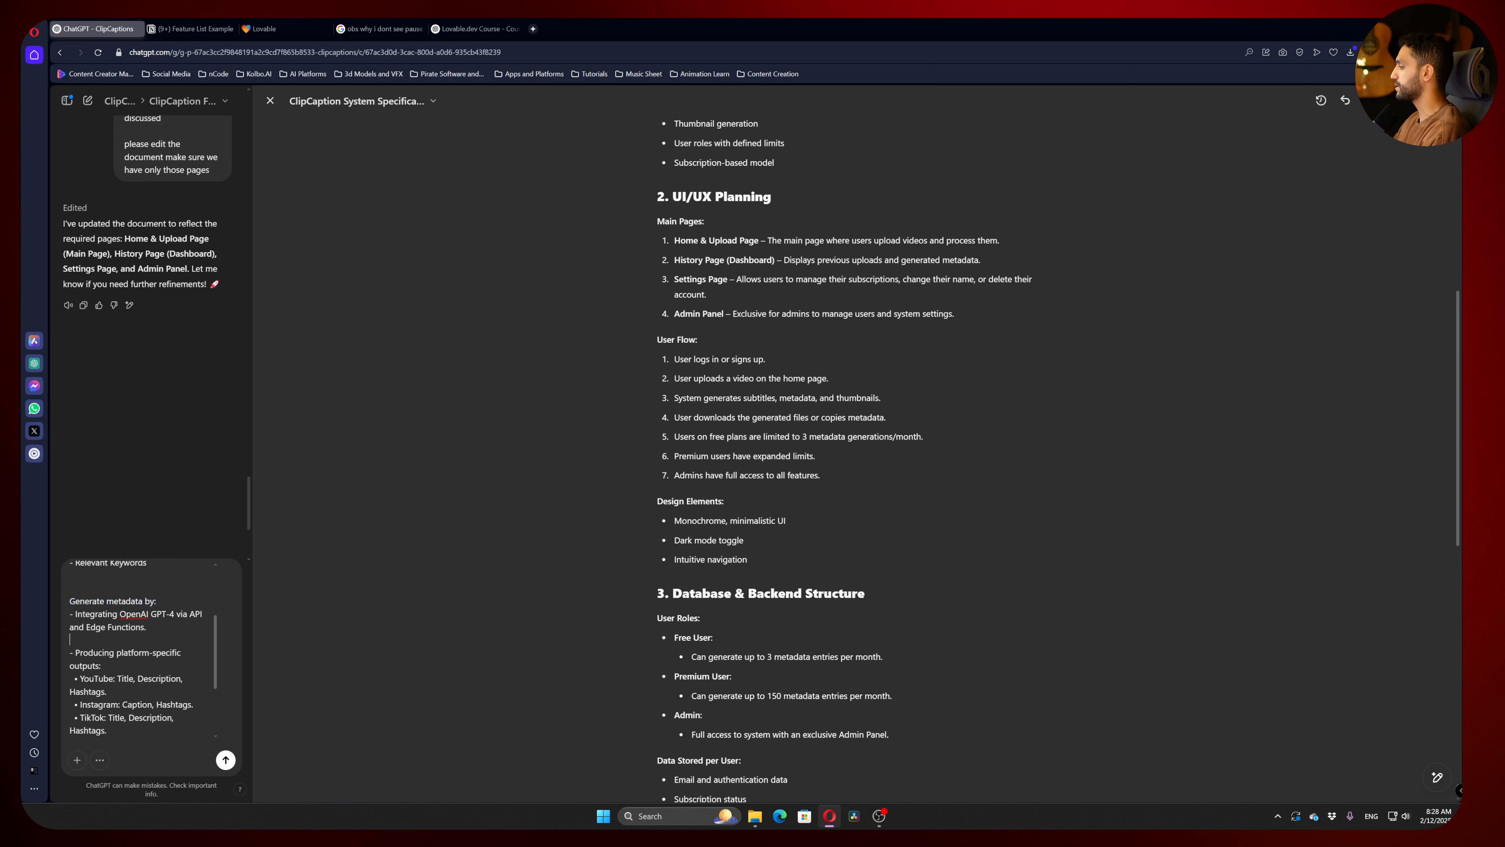
{"action": "scroll", "coordinate": [143, 646], "scroll_direction": "down", "scroll_amount": 1}
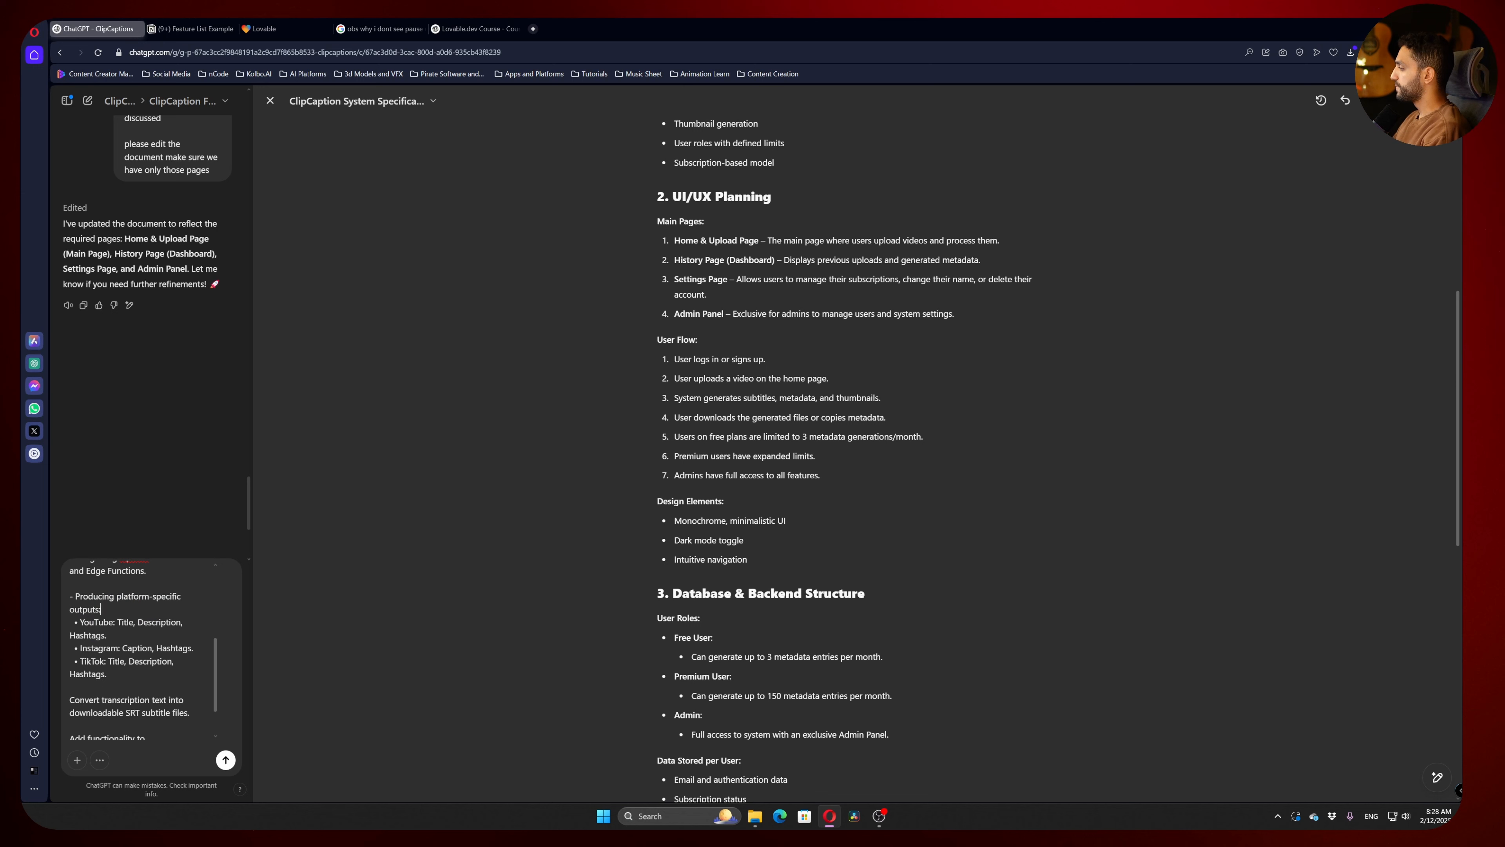
{"action": "key", "text": "shift+Return"}
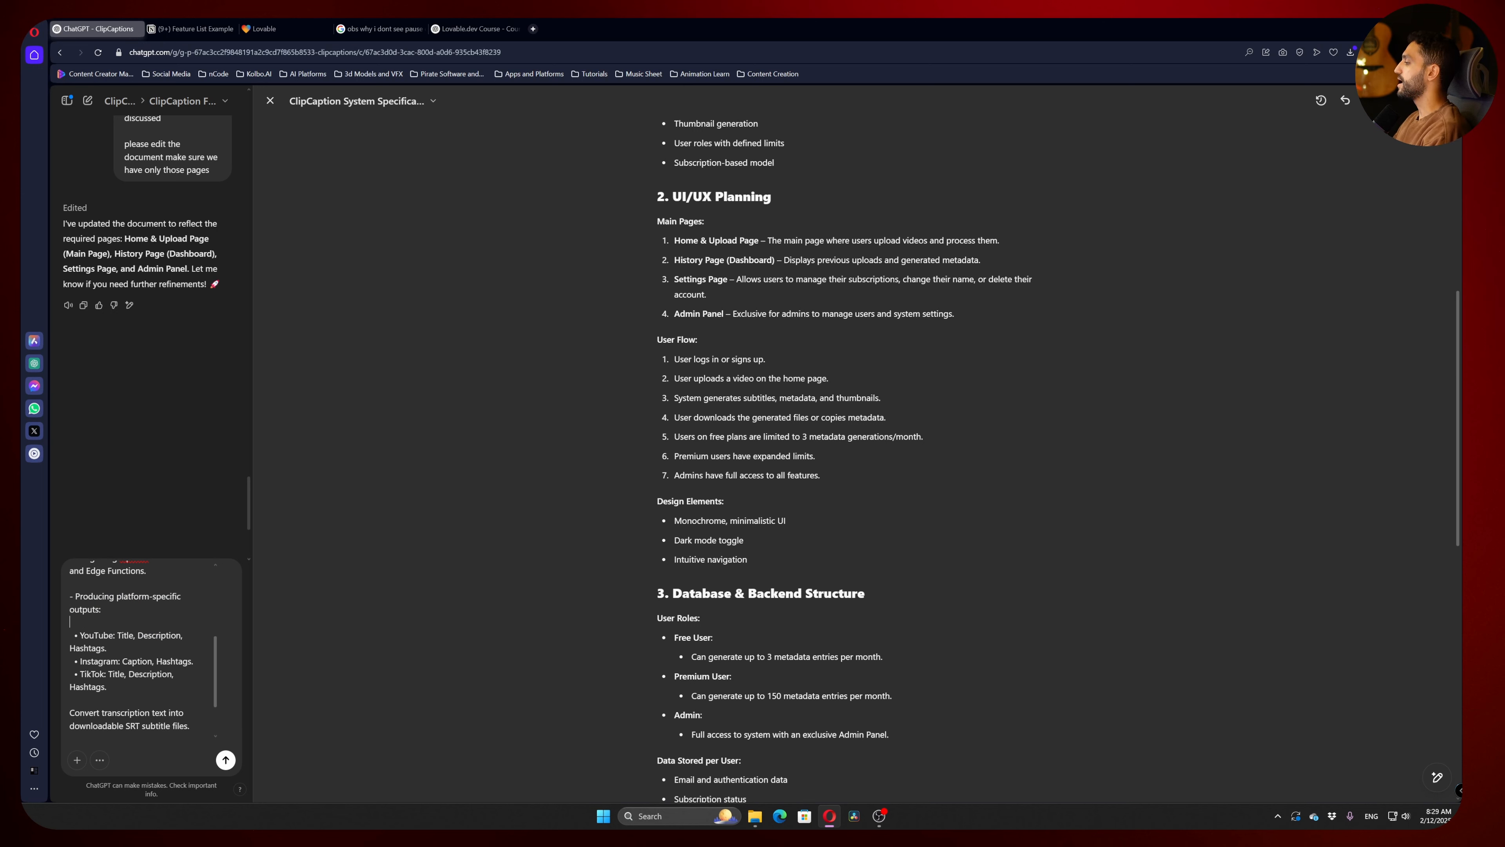
Put the YouTube, Instagram and TikTok output fields on their own lines below each platform name, with blank lines between platforms
{"action": "left_click", "coordinate": [116, 635]}
{"action": "key", "text": "shift+Return"}
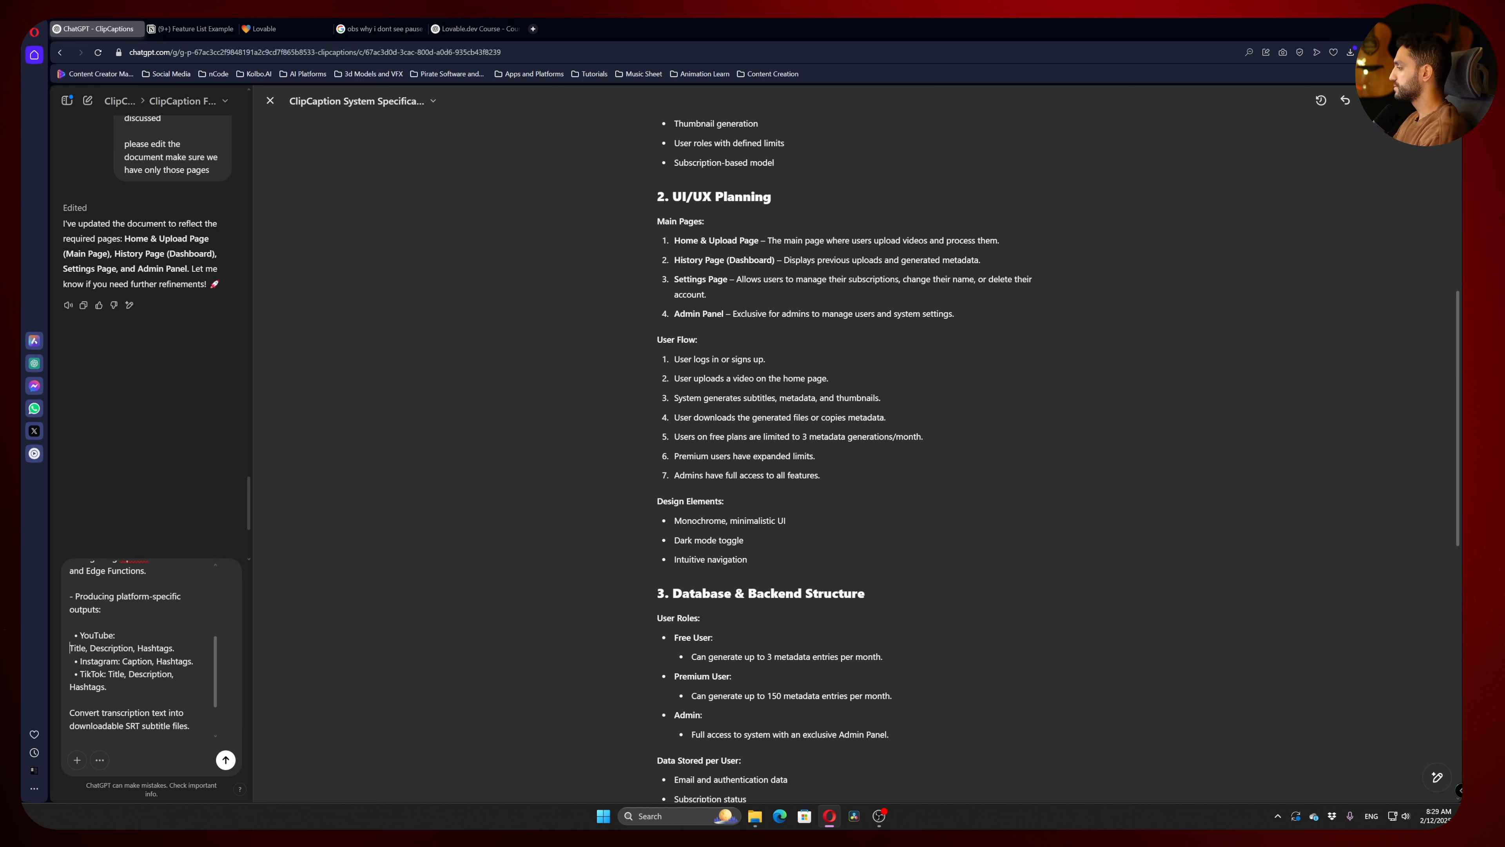
{"action": "key", "text": "End"}
{"action": "key", "text": "shift+Return"}
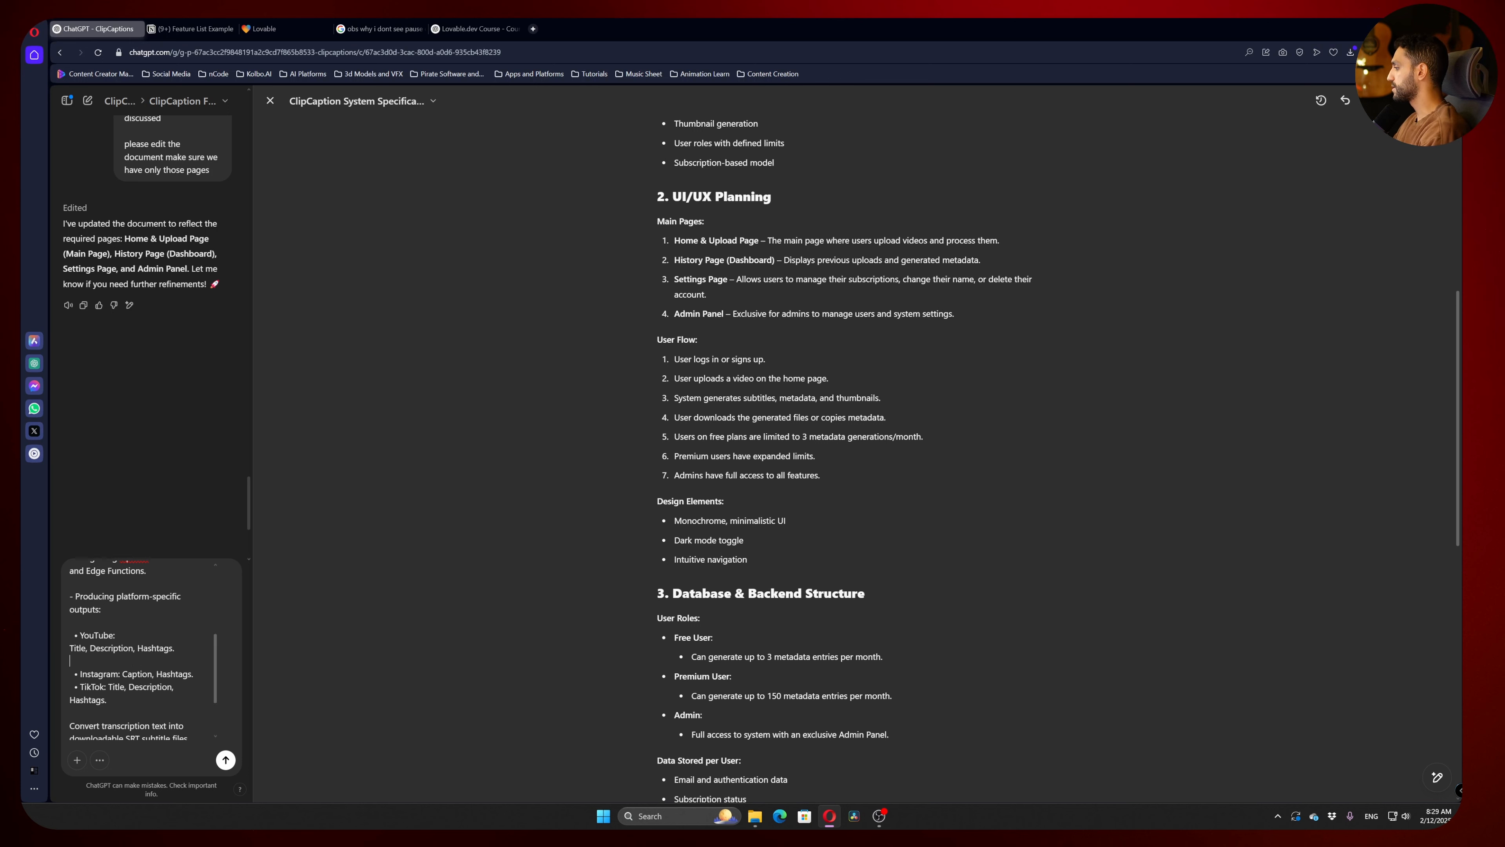
{"action": "left_click", "coordinate": [122, 674]}
{"action": "key", "text": "shift+Return"}
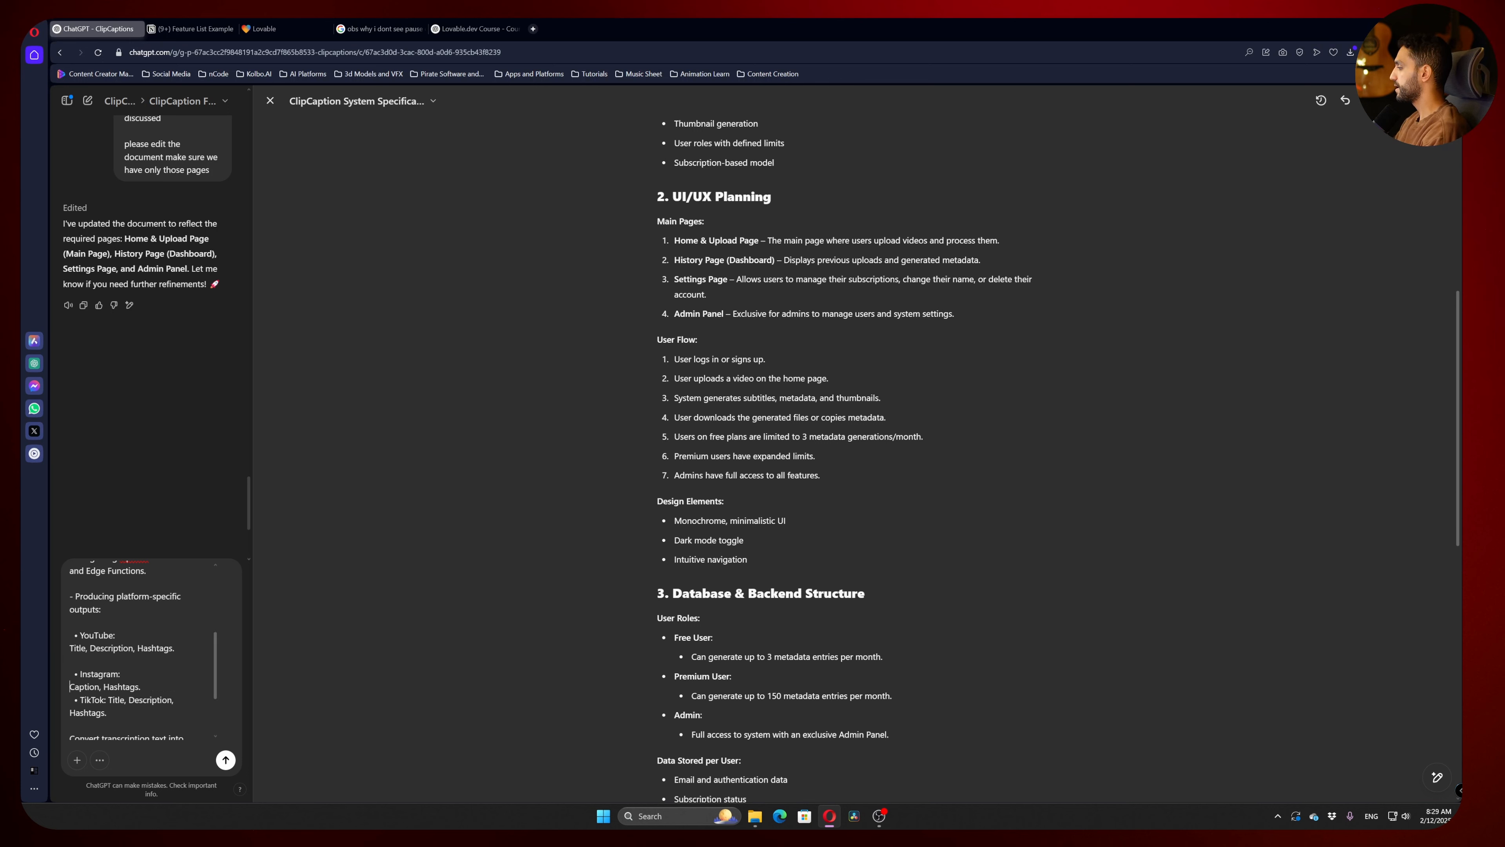
{"action": "key", "text": "shift+Return"}
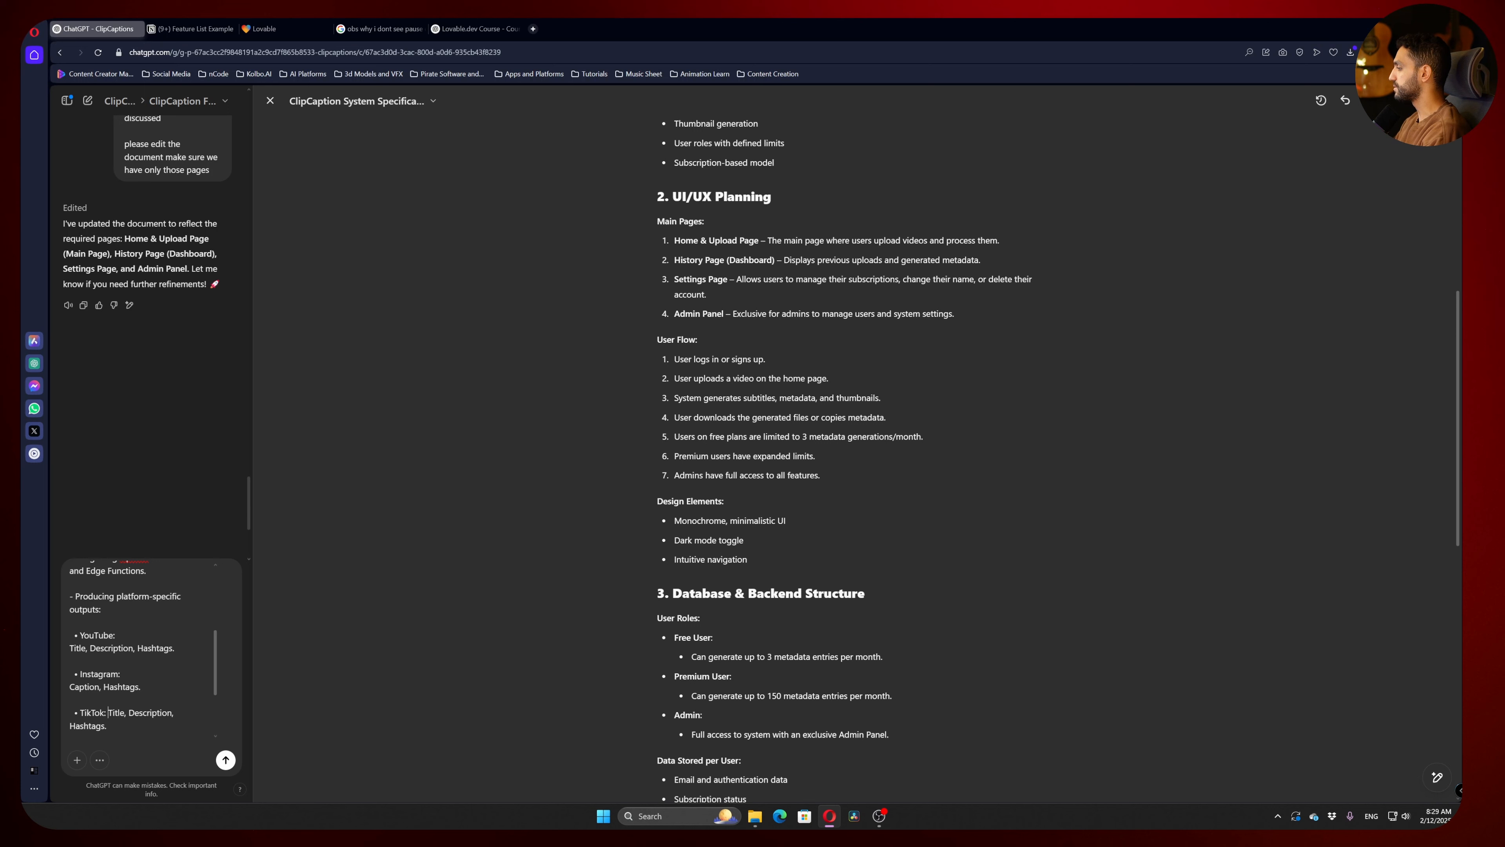
{"action": "key", "text": "shift+Return"}
Check the draft's SRT subtitle and metadata export instructions, and send the message
{"action": "scroll", "coordinate": [143, 649], "scroll_direction": "down", "scroll_amount": 2}
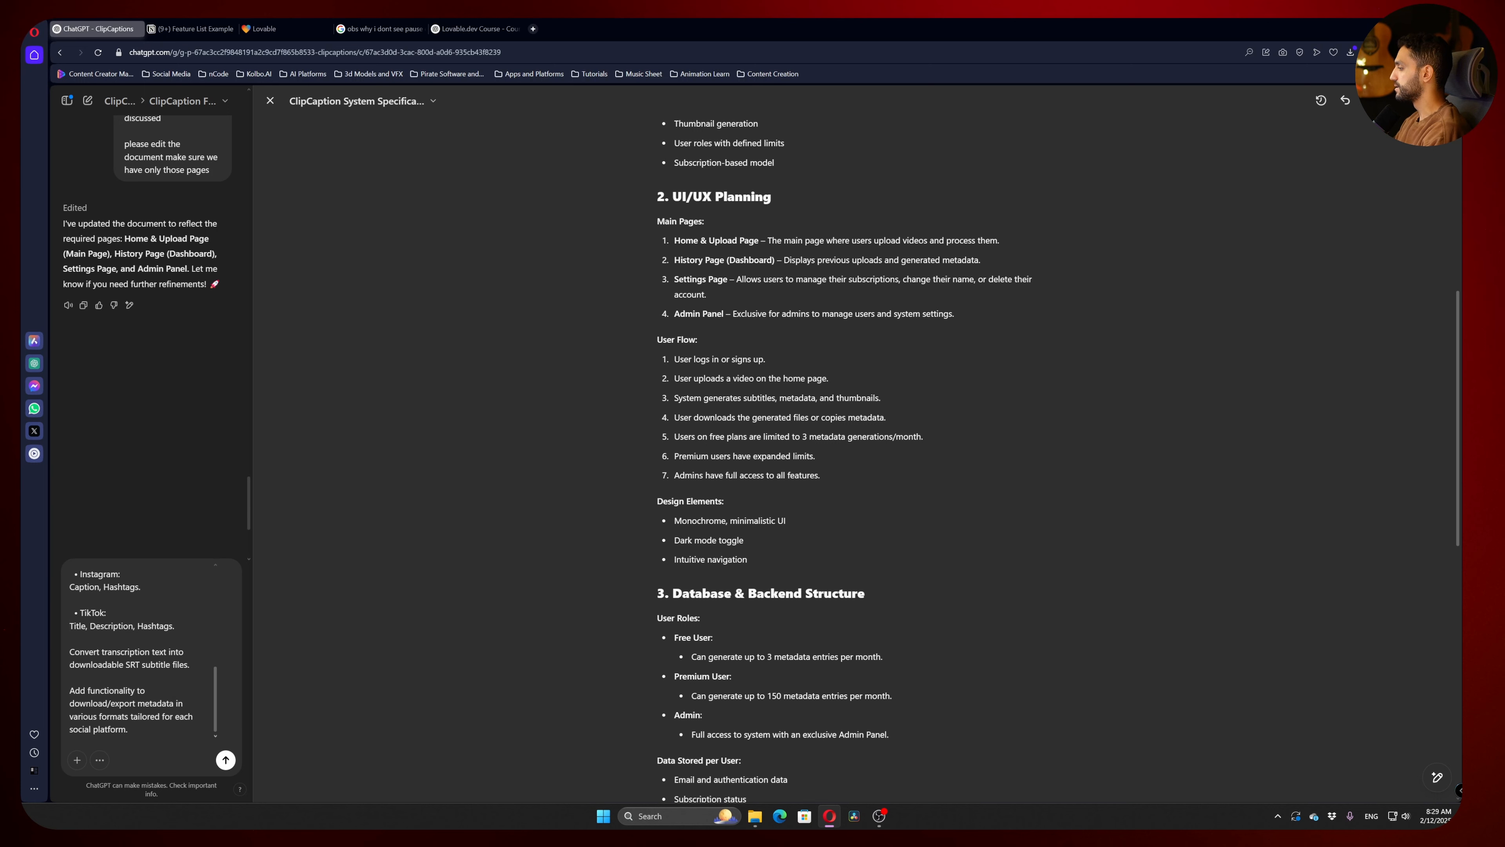
{"action": "double_click", "coordinate": [135, 651]}
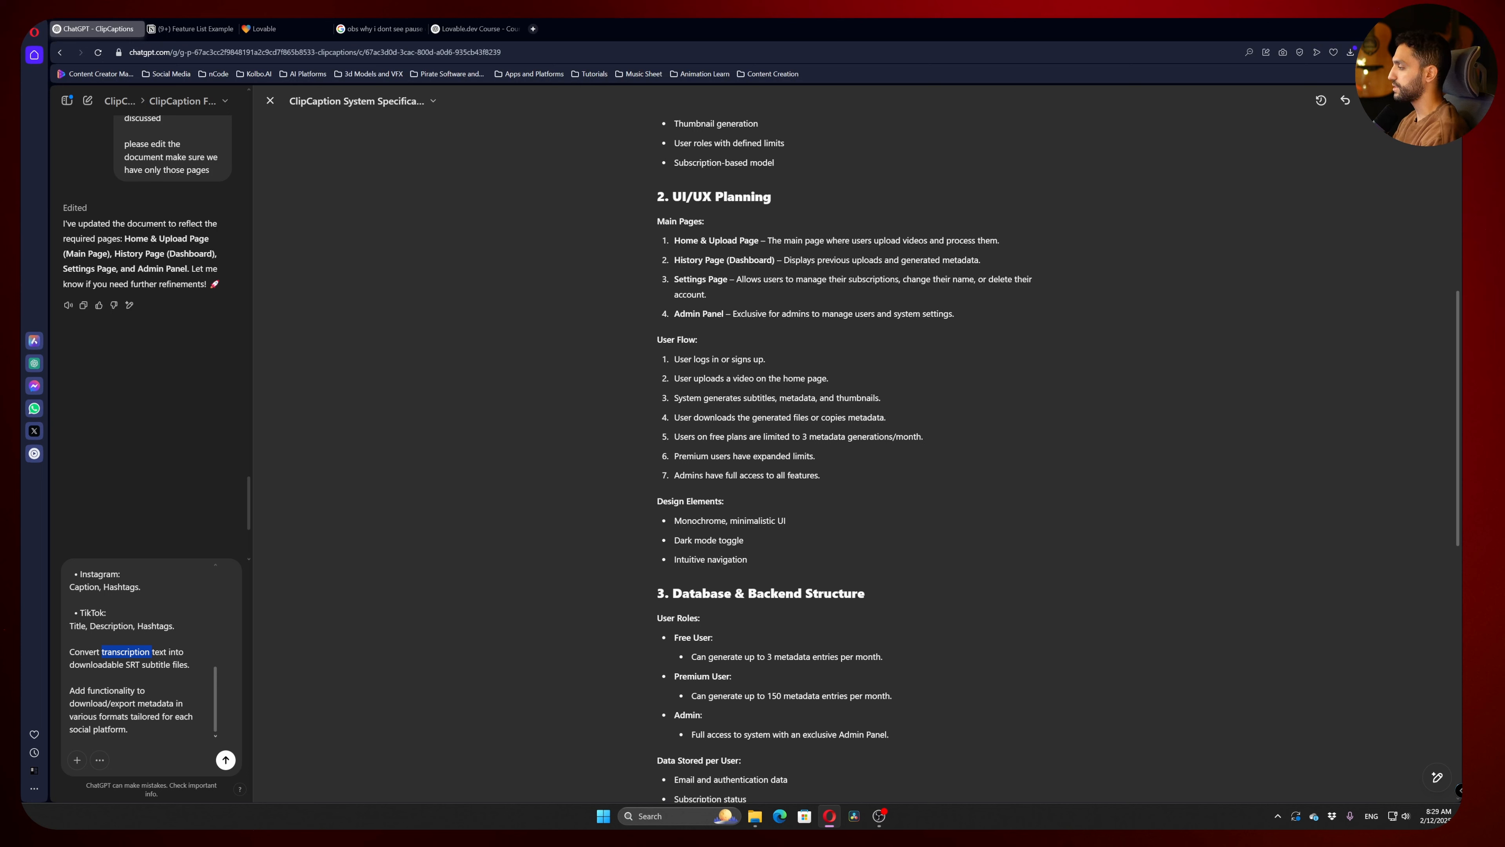
{"action": "triple_click", "coordinate": [123, 703]}
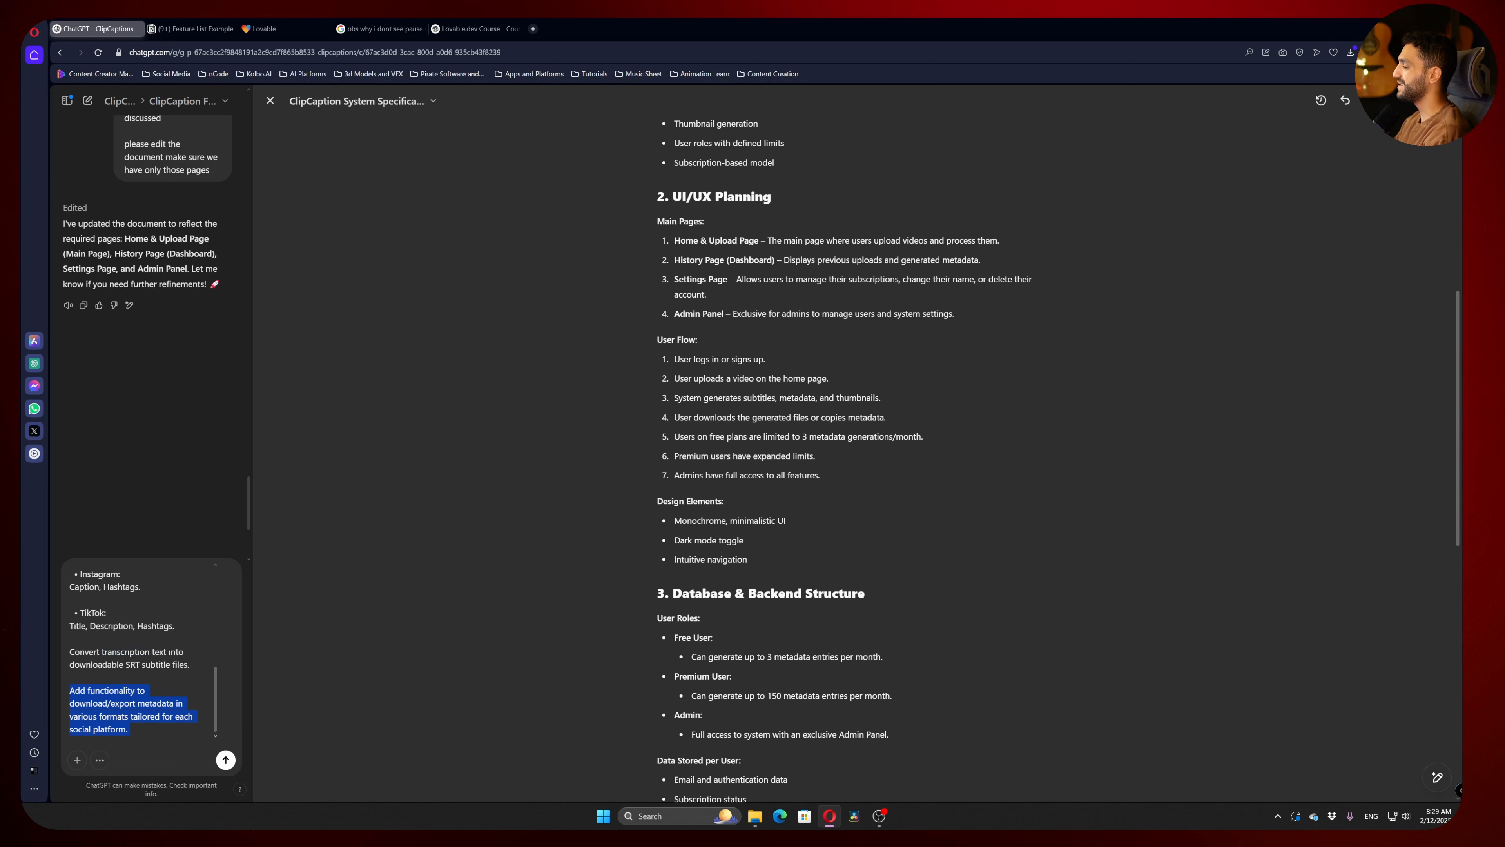
{"action": "scroll", "coordinate": [143, 652], "scroll_direction": "up", "scroll_amount": 5}
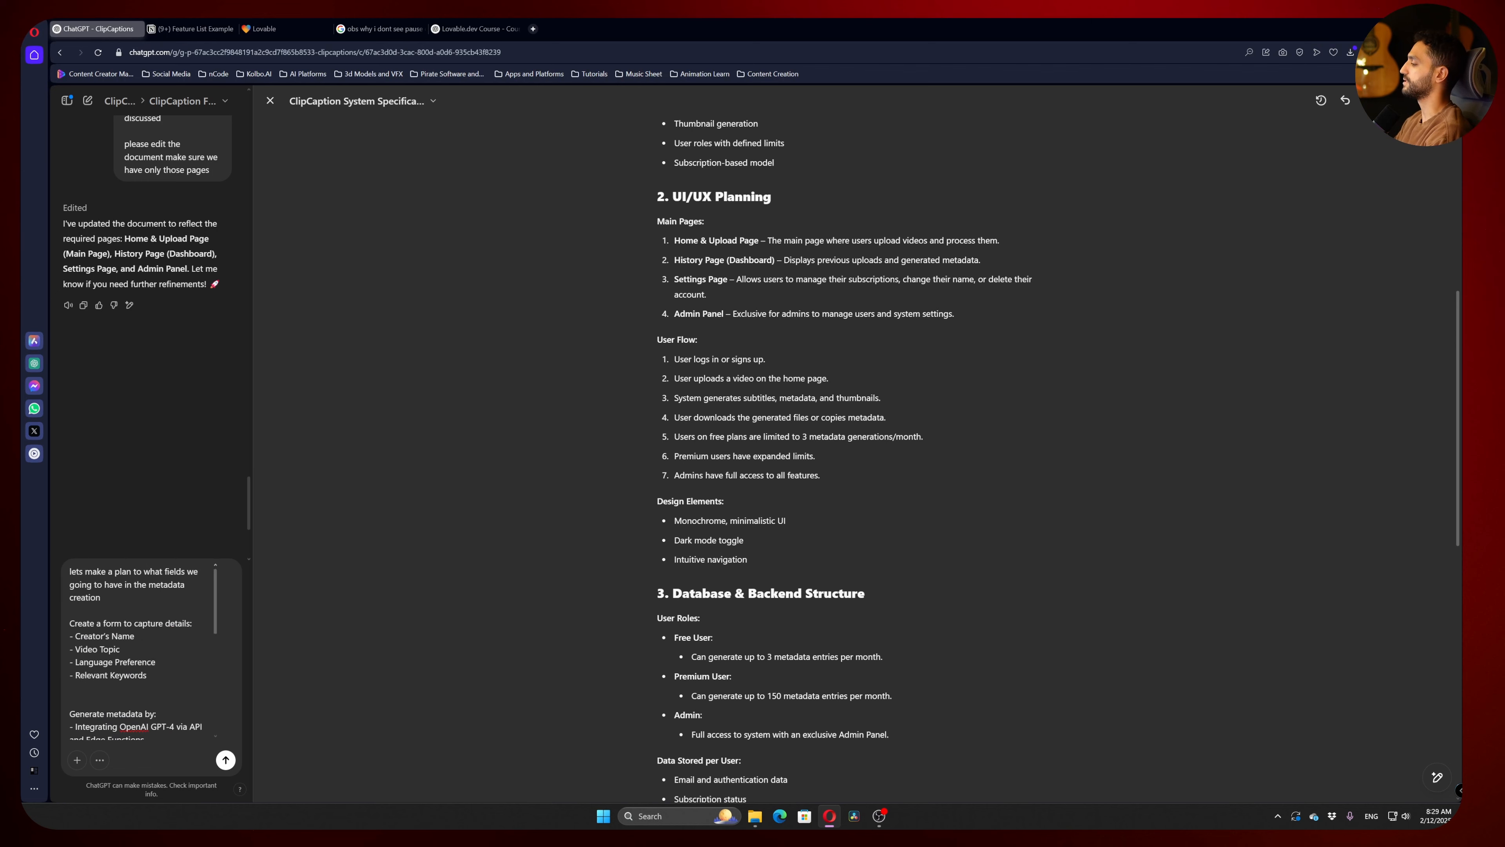
{"action": "key", "text": "Return"}
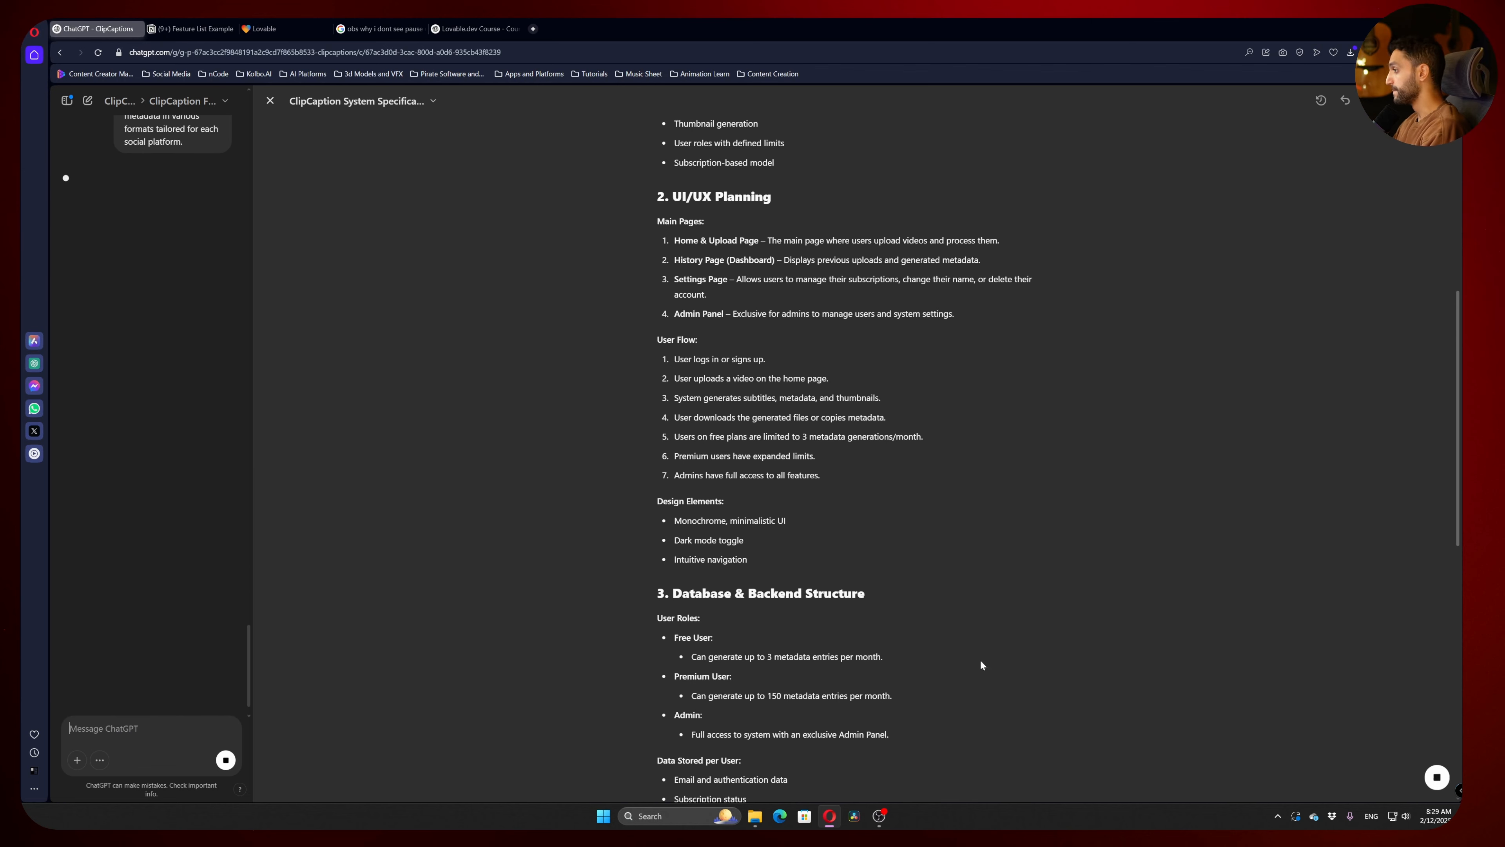
Delete the closing paragraph that summarizes the updated features at the end of the specification document
{"action": "scroll", "coordinate": [850, 521], "scroll_direction": "up", "scroll_amount": 8}
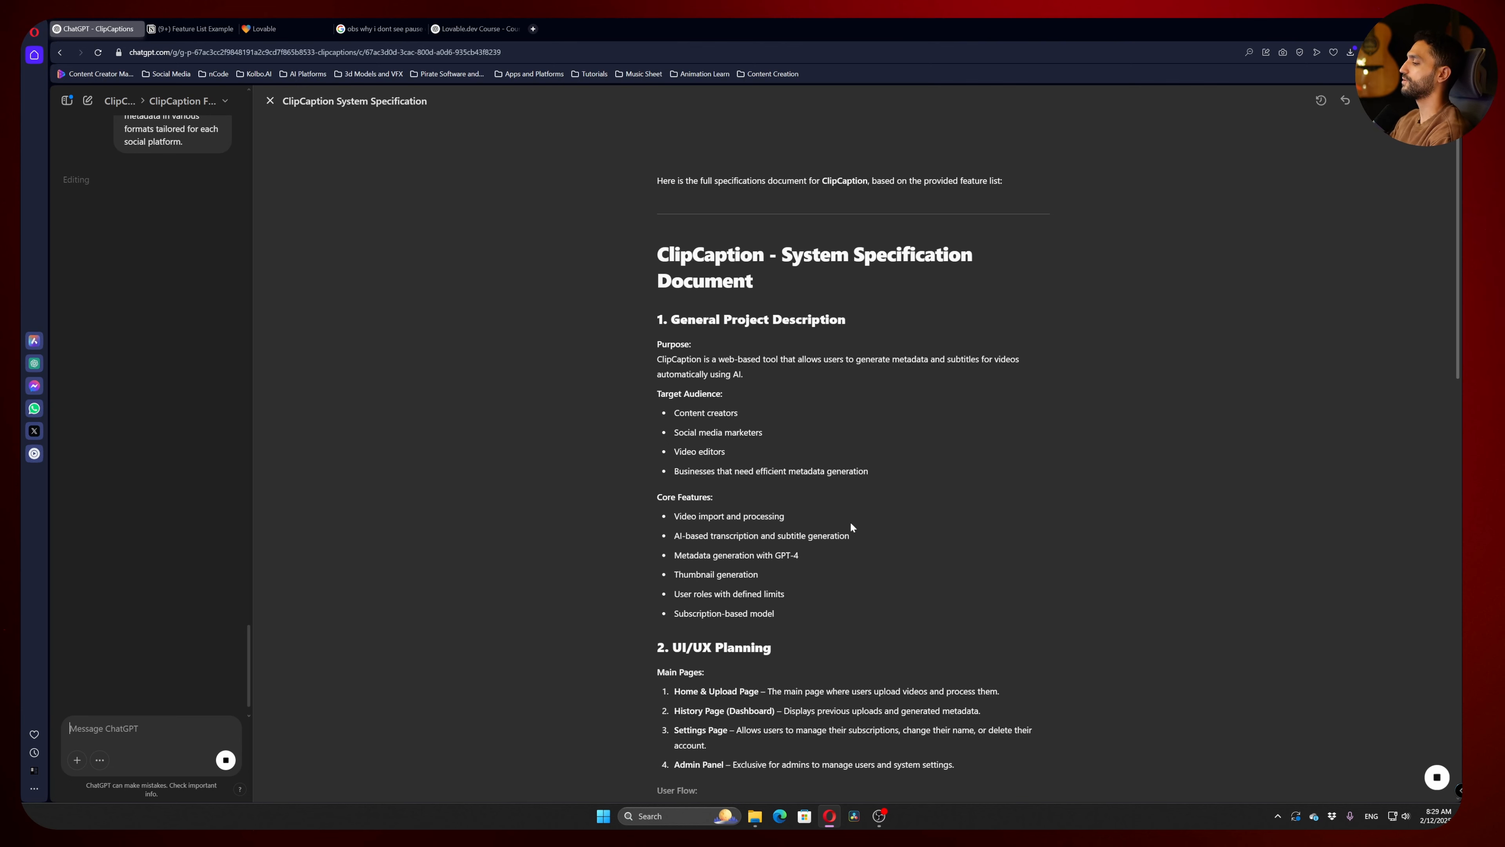
{"action": "scroll", "coordinate": [775, 298], "scroll_direction": "down", "scroll_amount": 5}
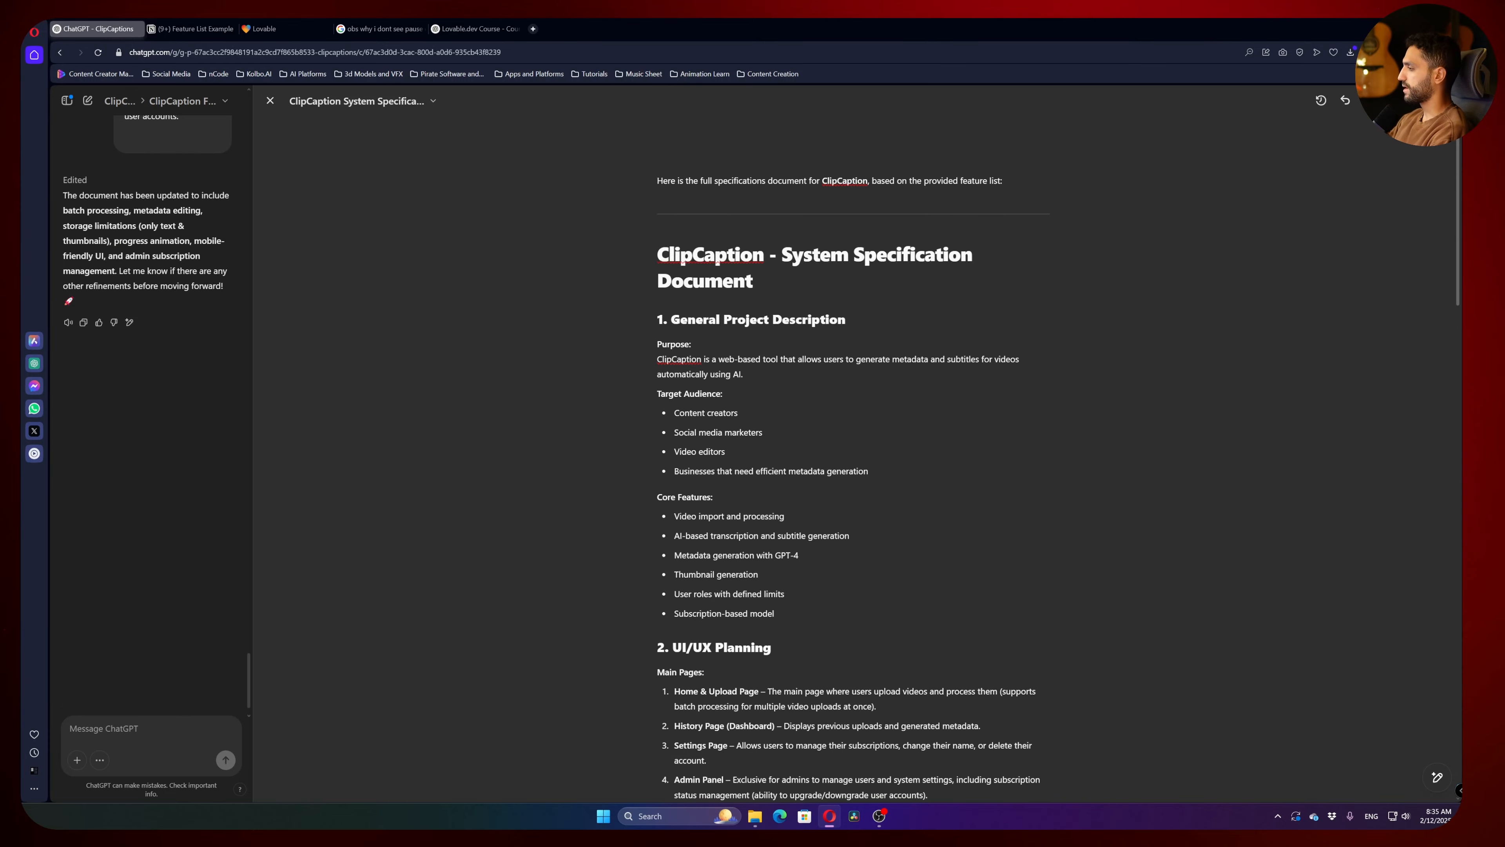
{"action": "scroll", "coordinate": [929, 262], "scroll_direction": "down", "scroll_amount": 20}
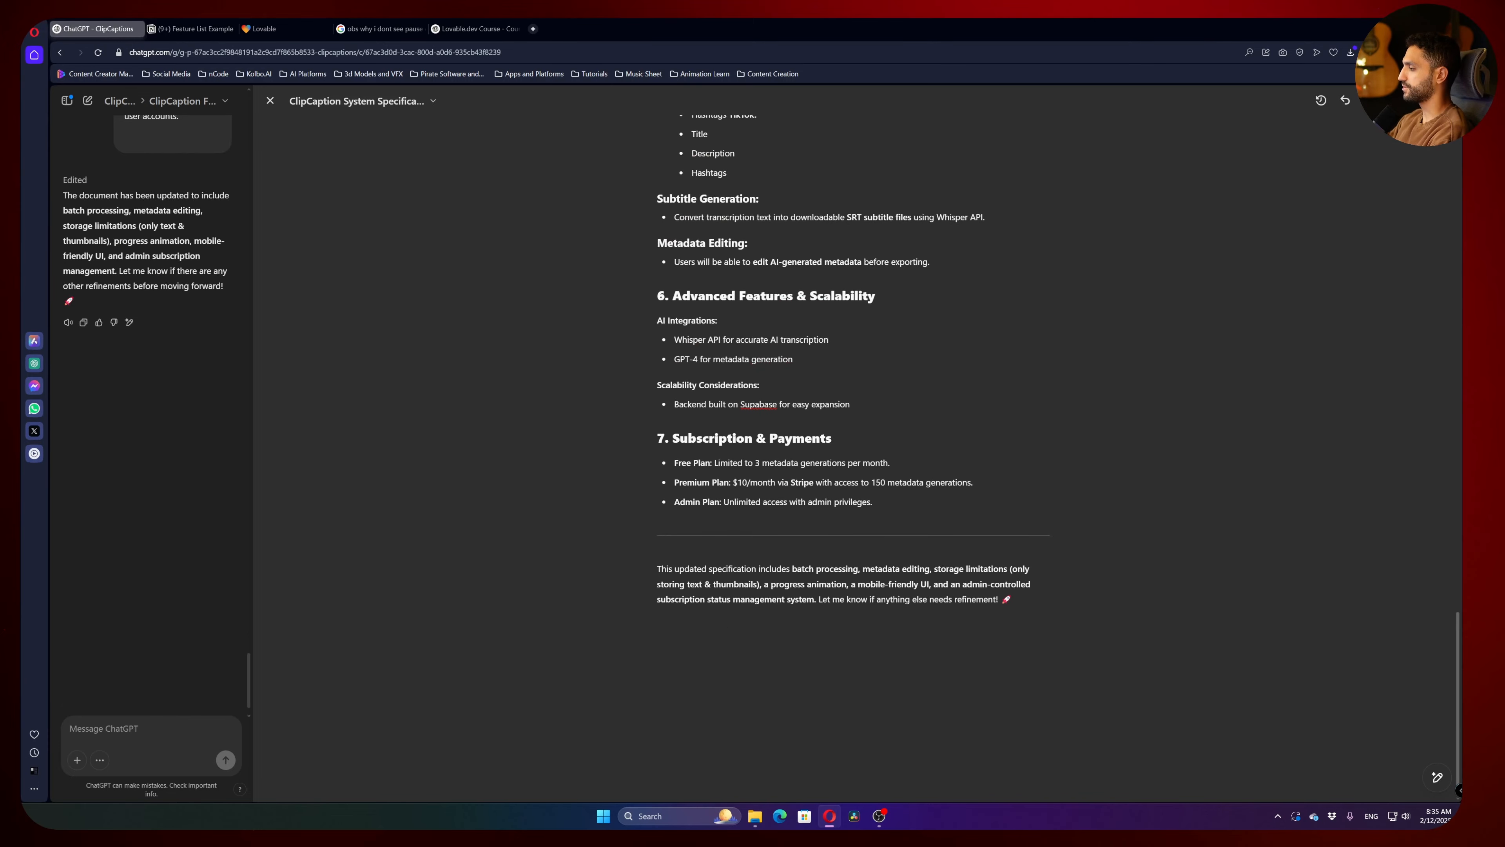
{"action": "scroll", "coordinate": [853, 451], "scroll_direction": "up", "scroll_amount": 20}
{"action": "left_click_drag", "start_coordinate": [1017, 600], "coordinate": [635, 554]}
{"action": "key", "text": "BackSpace"}
{"action": "key", "text": "BackSpace"}
{"action": "key", "text": "BackSpace"}
{"action": "key", "text": "ctrl+z"}
{"action": "scroll", "coordinate": [853, 452], "scroll_direction": "up", "scroll_amount": 20}
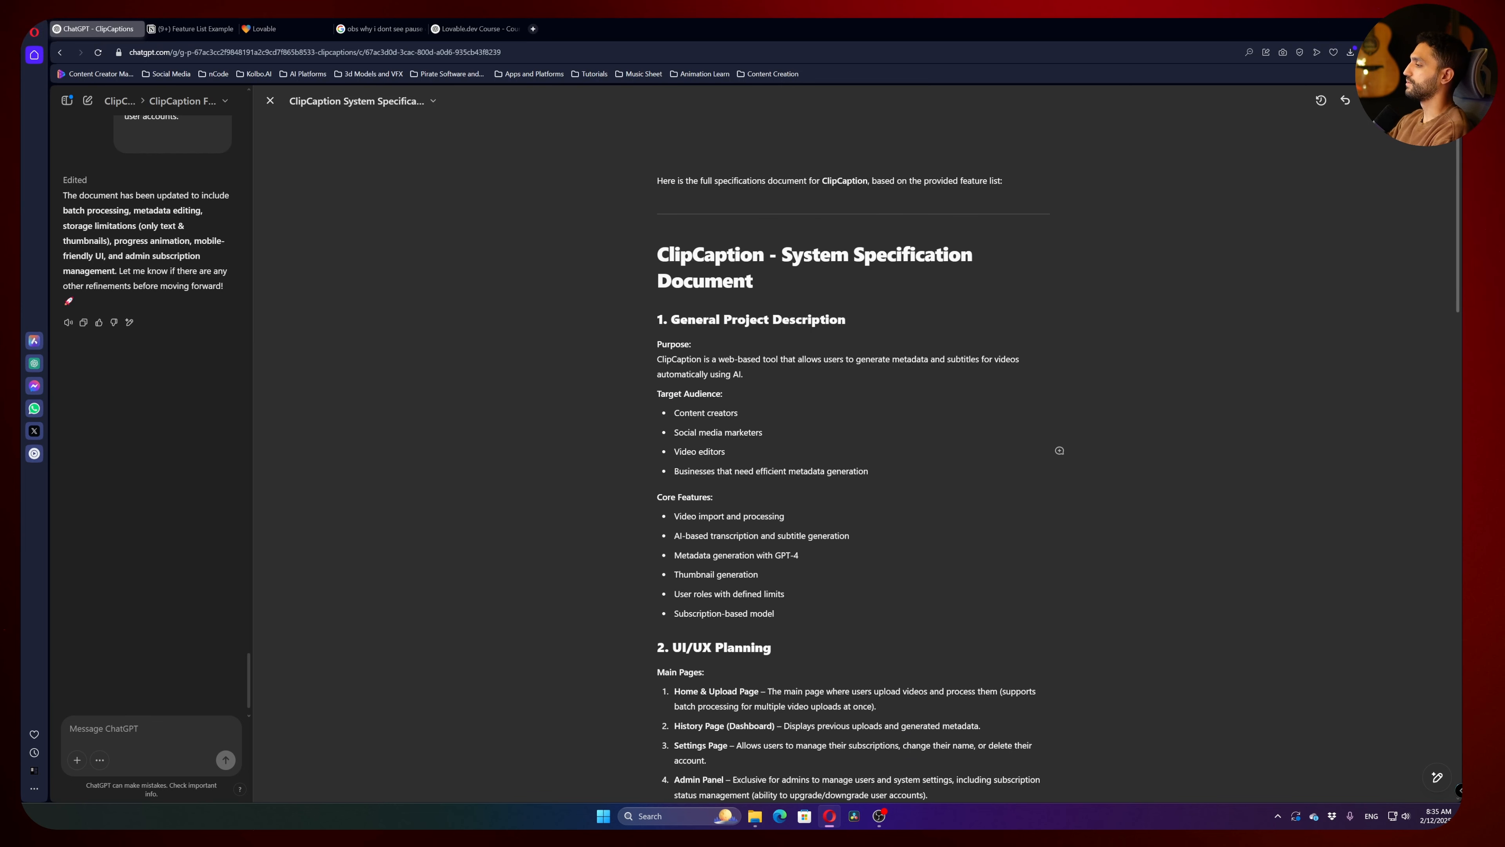